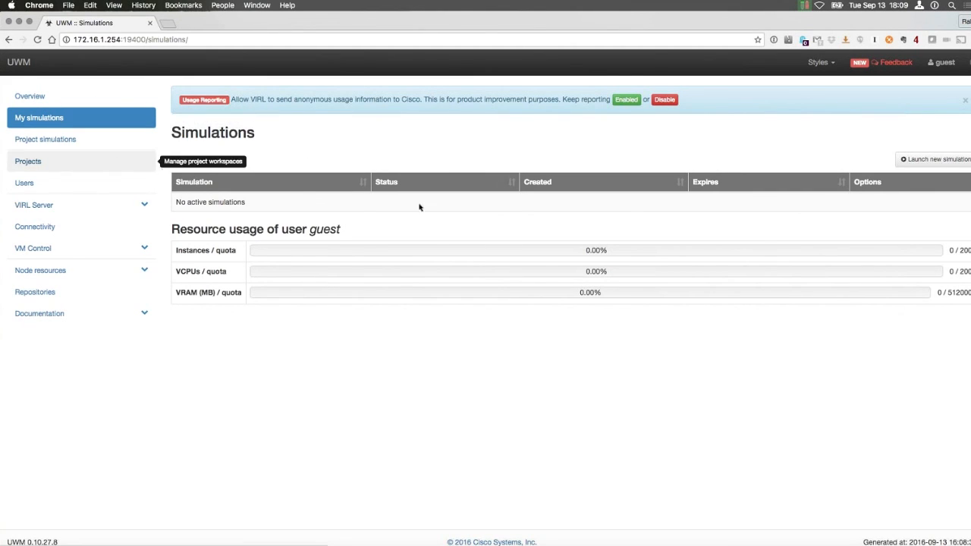
- Review the local, HTTP and git repository file sources for launching a new simulation, and open the blank topology editor
left_click(932, 161)
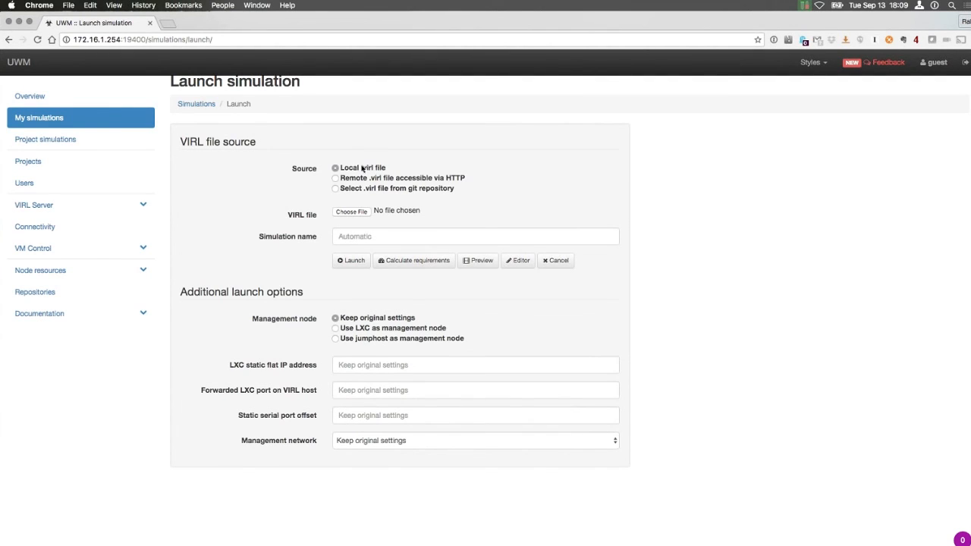
left_click(353, 212)
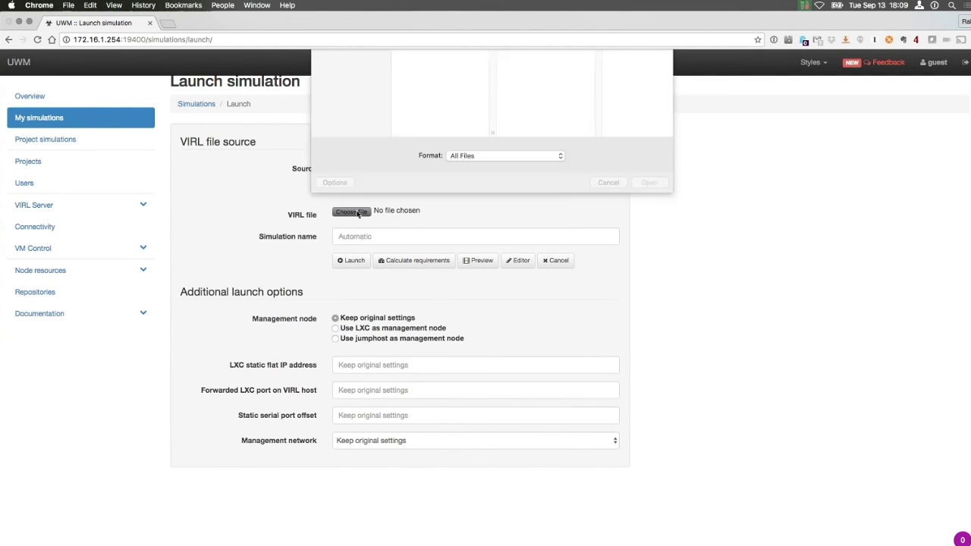
left_click(607, 265)
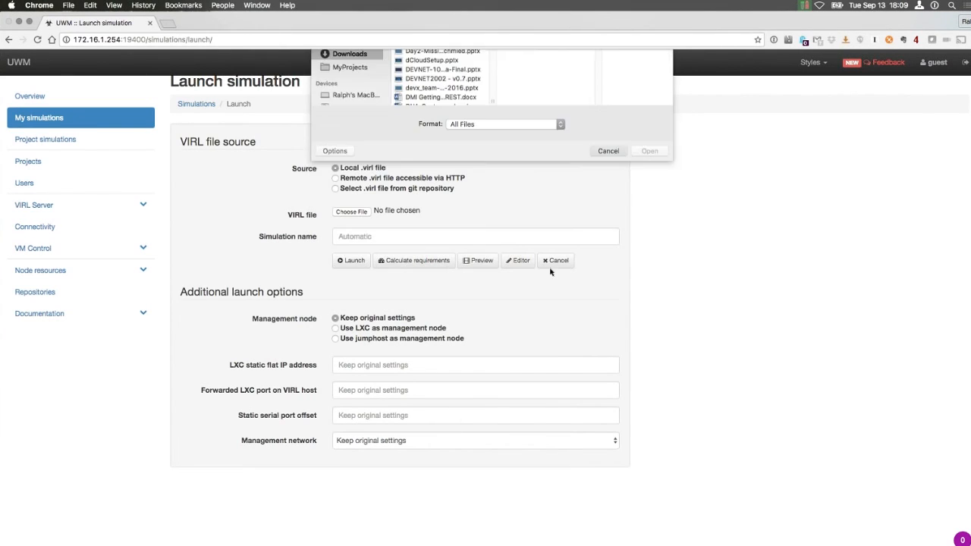
left_click(334, 178)
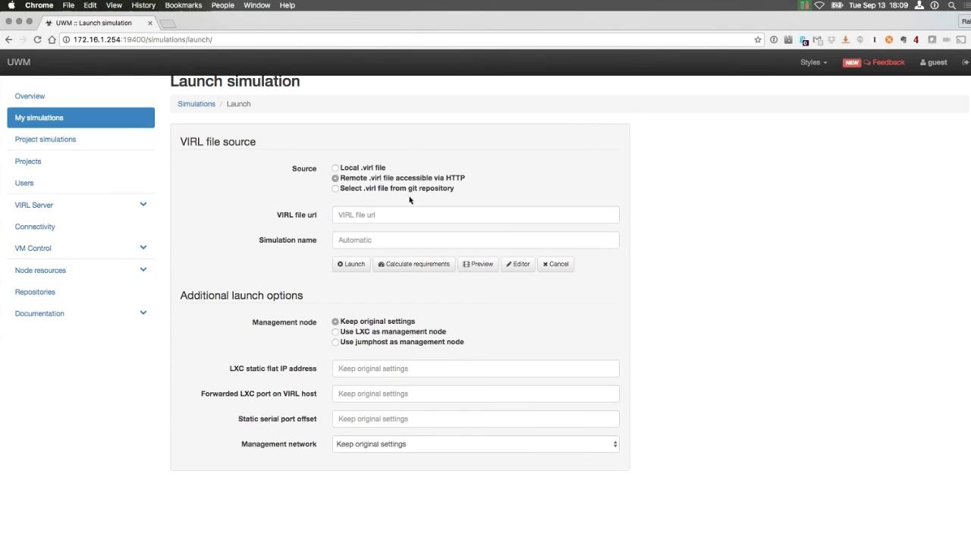
left_click(334, 189)
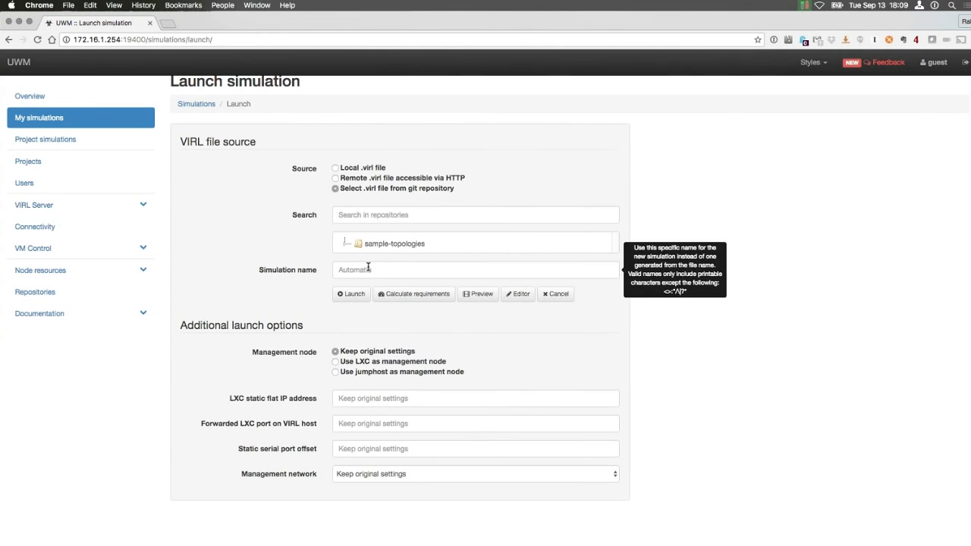
left_click(345, 243)
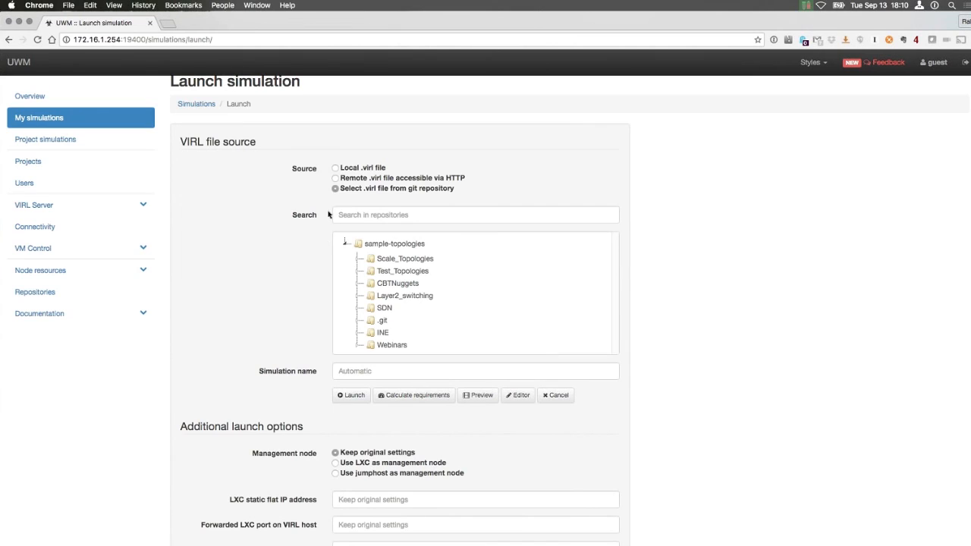
left_click(335, 168)
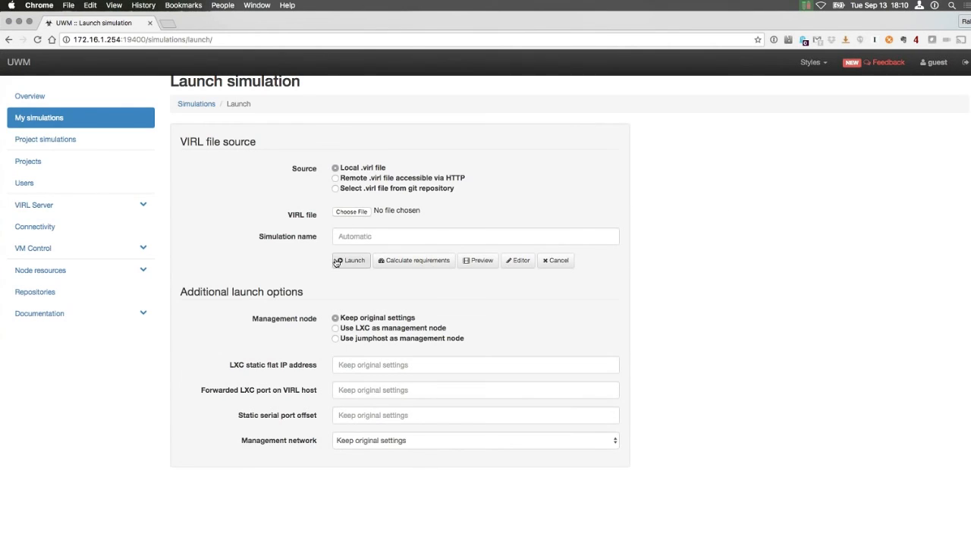
left_click(521, 261)
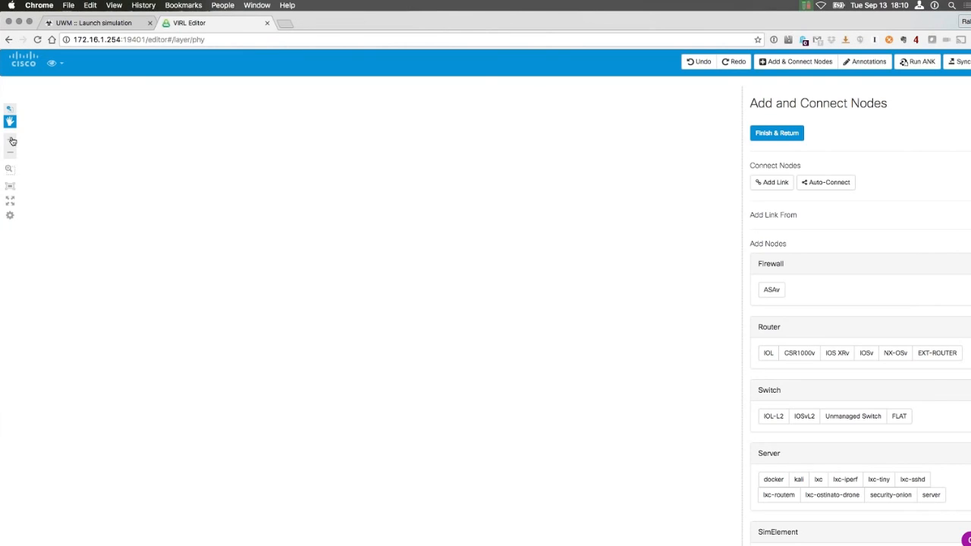
- Place six IOSv routers on the canvas in a bow-tie layout and auto-connect them
left_click(10, 215)
left_click(865, 355)
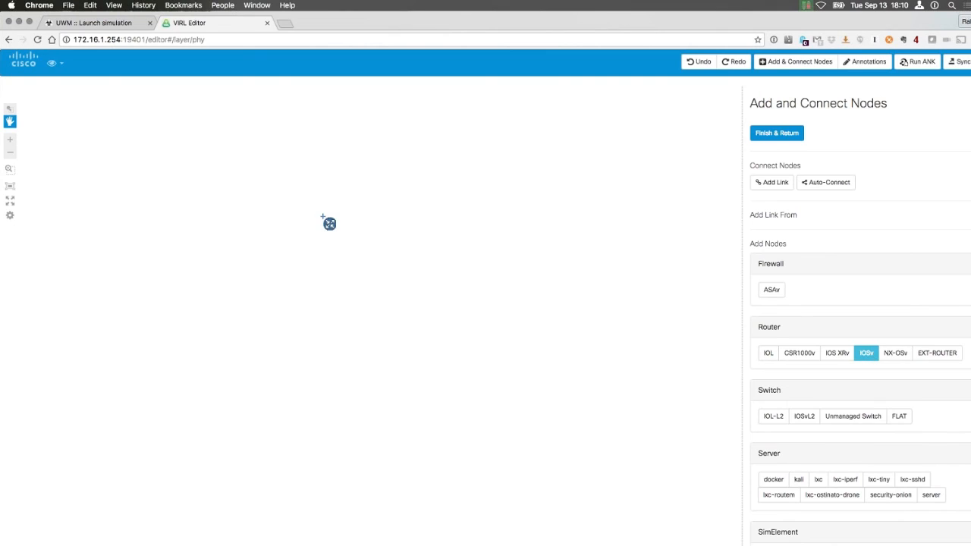
left_click(211, 213)
left_click(210, 310)
left_click(282, 254)
left_click(351, 250)
left_click(433, 209)
left_click(433, 306)
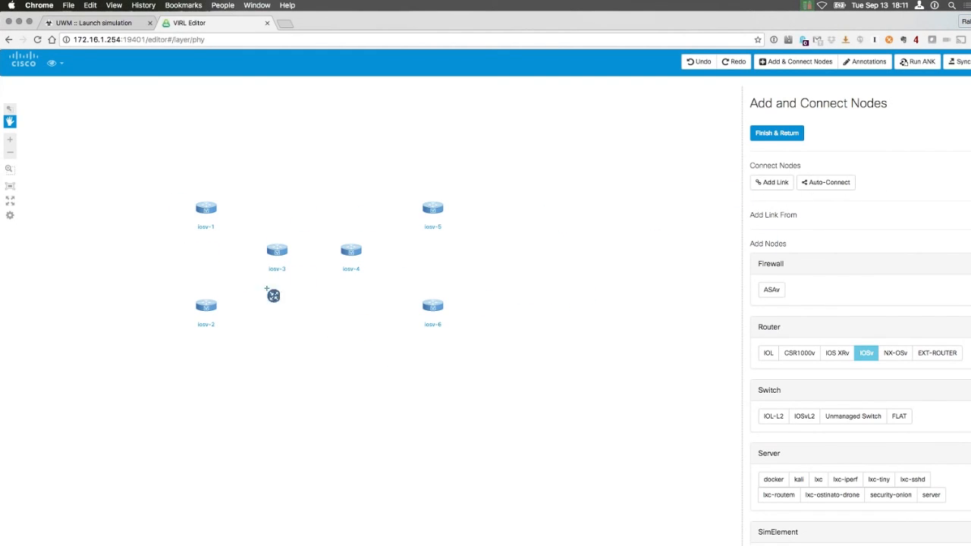
left_click(850, 186)
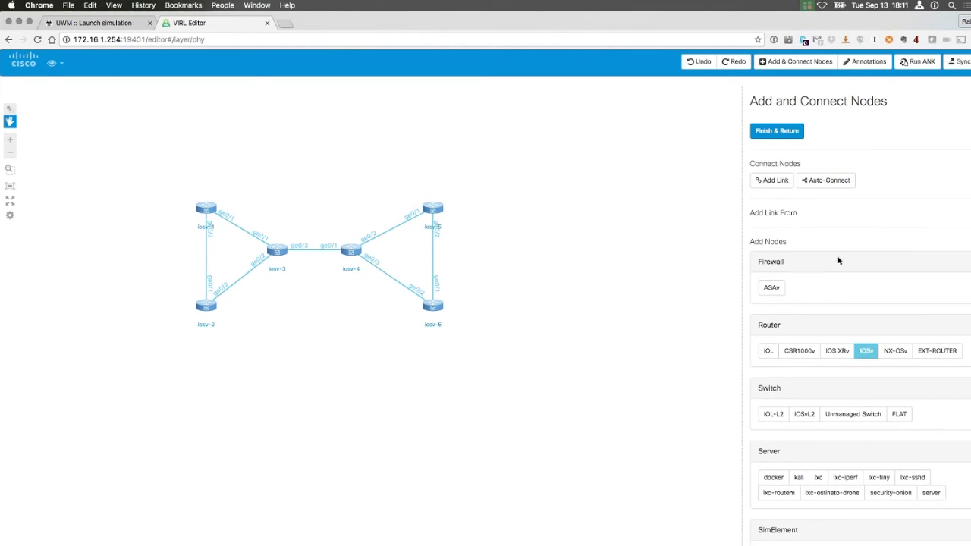
- Add two lxc-ostinato-drone servers, one outside iosv-1 and one outside iosv-5, level with those routers
scroll(838, 261, "down", 2)
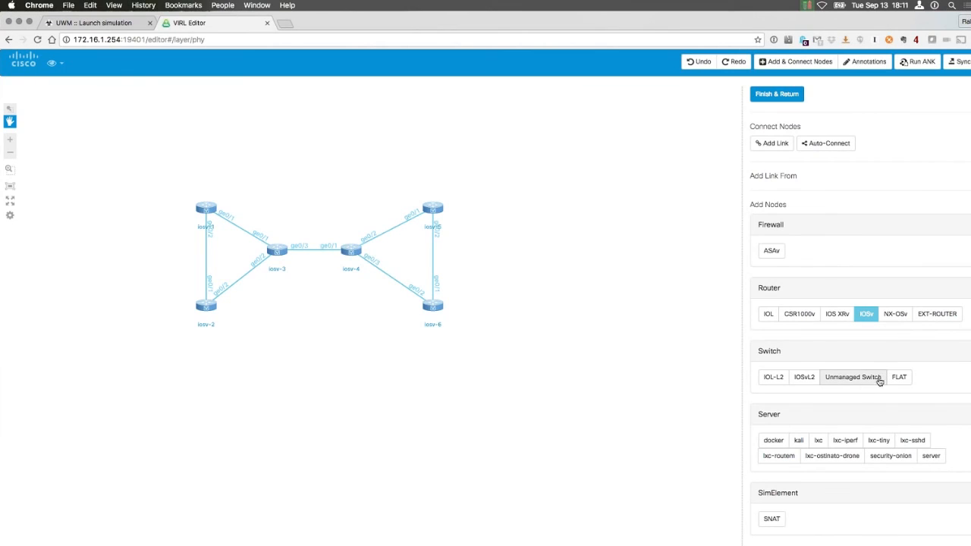
left_click(845, 463)
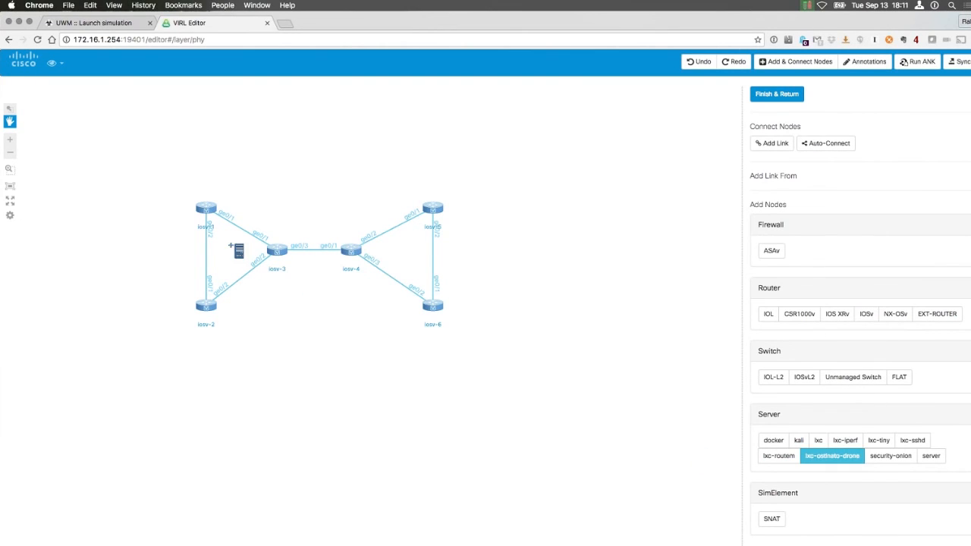
left_click(117, 208)
left_click(503, 208)
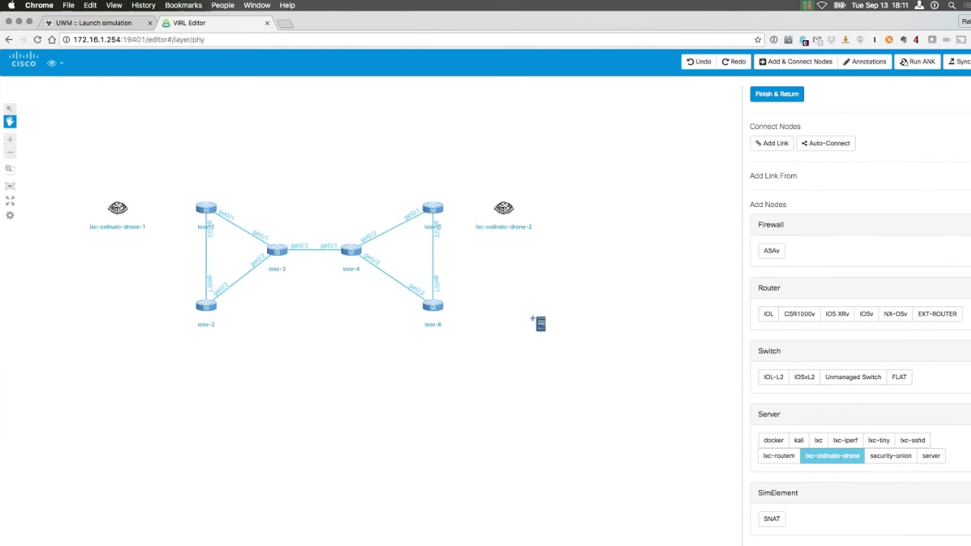
- Add two FLAT networks, one above each lxc-ostinato-drone server
left_click(899, 379)
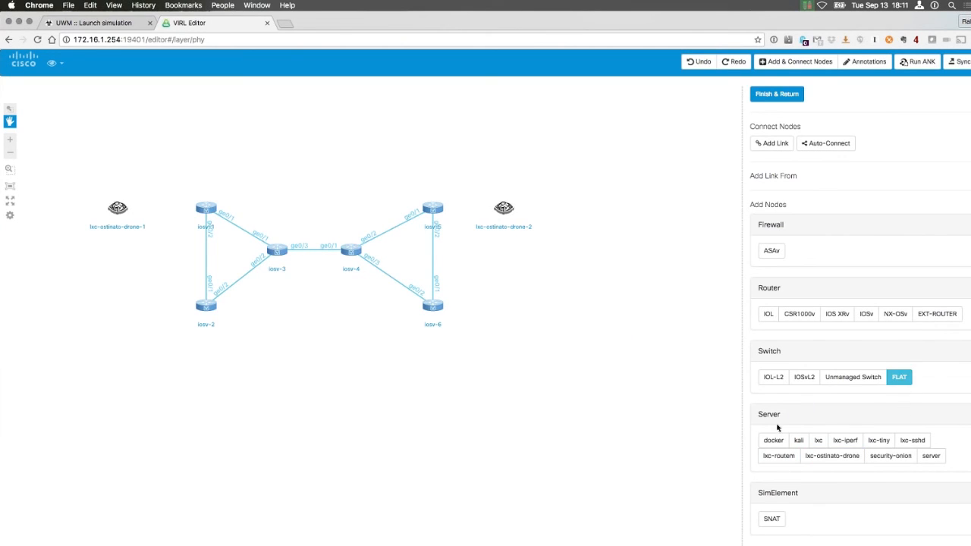
left_click(117, 147)
left_click(504, 147)
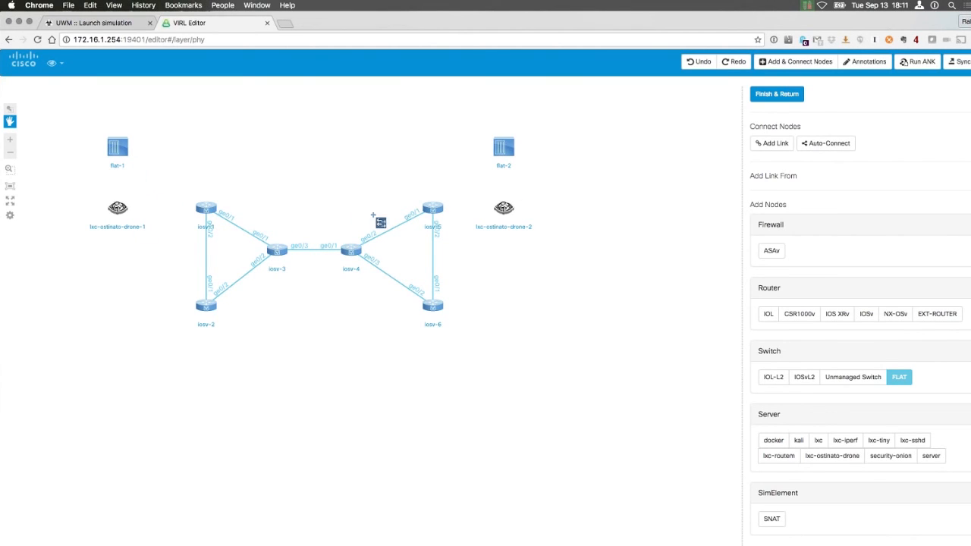
- Link flat-1 to lxc-ostinato-drone-1 to iosv-1 and flat-2 to lxc-ostinato-drone-2 to iosv-5, and finish adding nodes
left_click(767, 147)
mouse_move(500, 146)
left_mouse_down()
mouse_move(504, 210)
mouse_move(433, 210)
left_mouse_up()
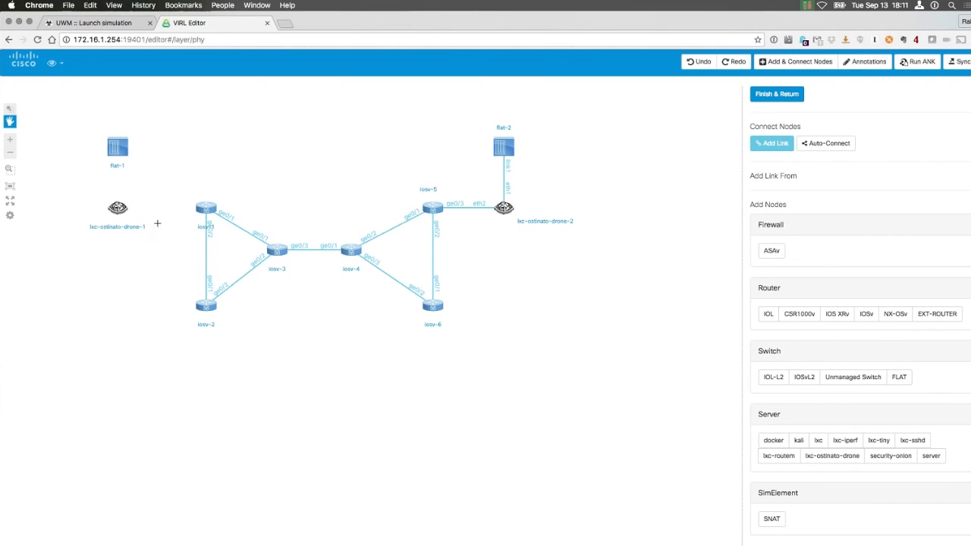
left_click_drag(117, 207, 199, 205)
left_click_drag(119, 148, 117, 207)
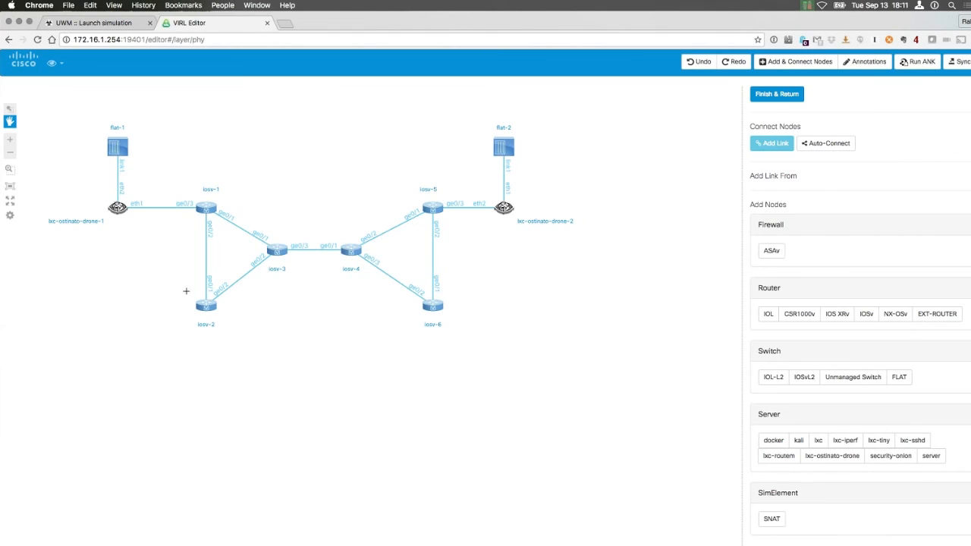
left_click(766, 97)
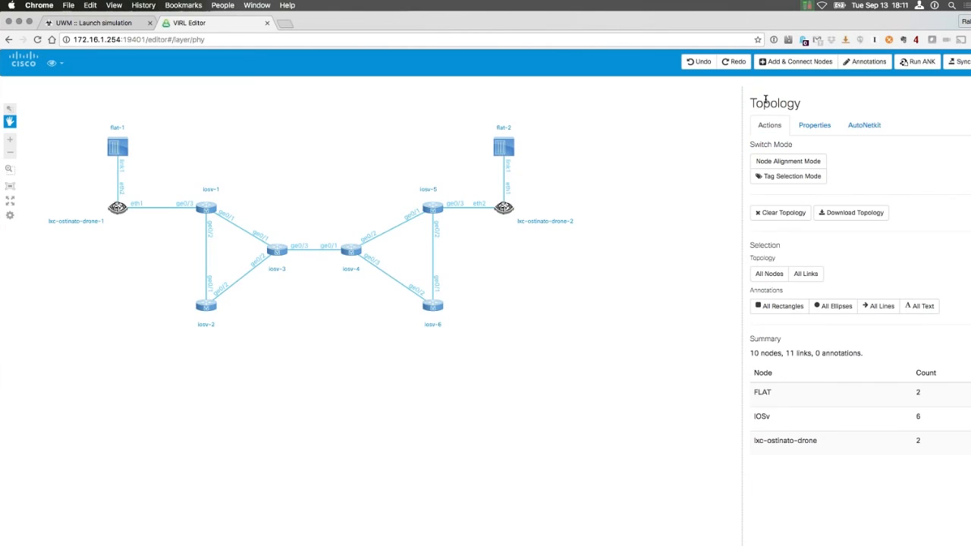
left_click(786, 63)
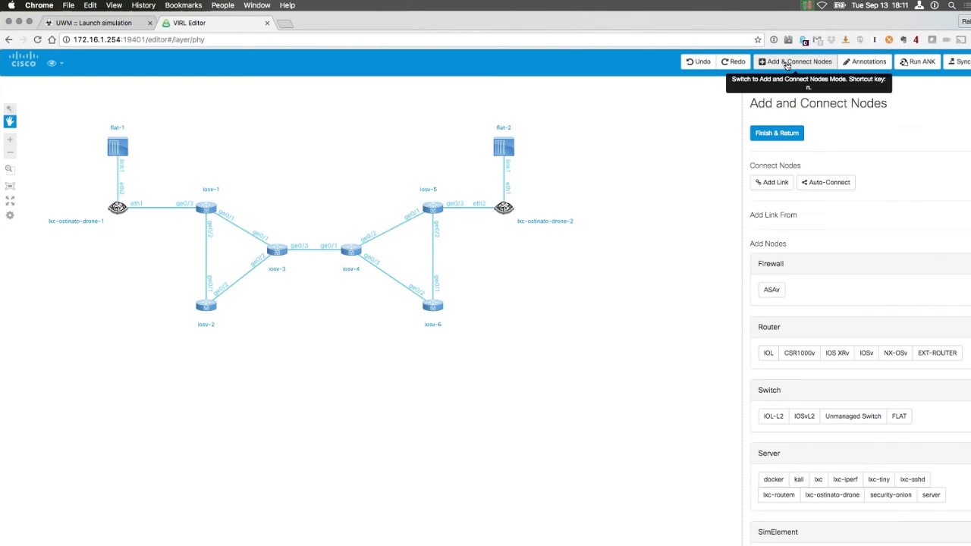
left_click(775, 134)
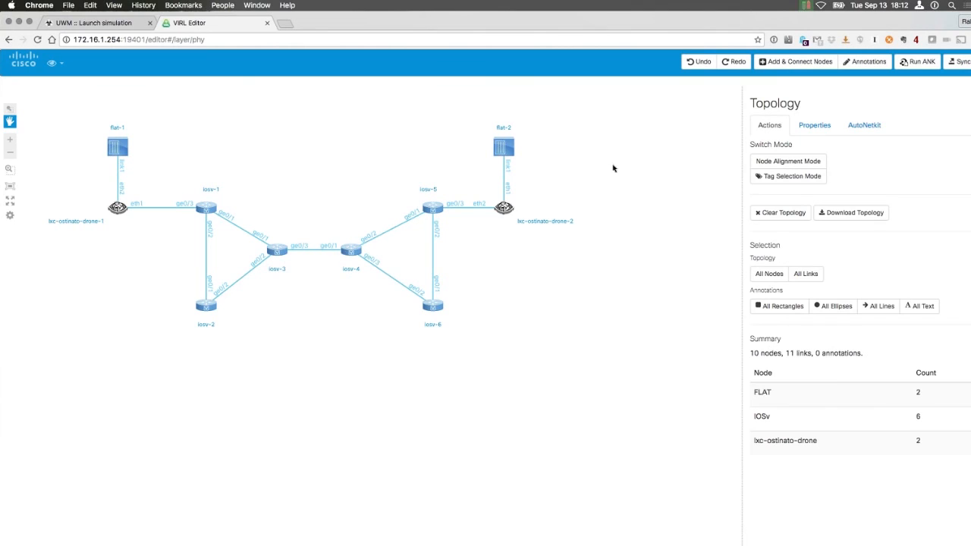
- Review the topology-wide general and addressing properties, including the Infrastructure Only option
left_click(816, 128)
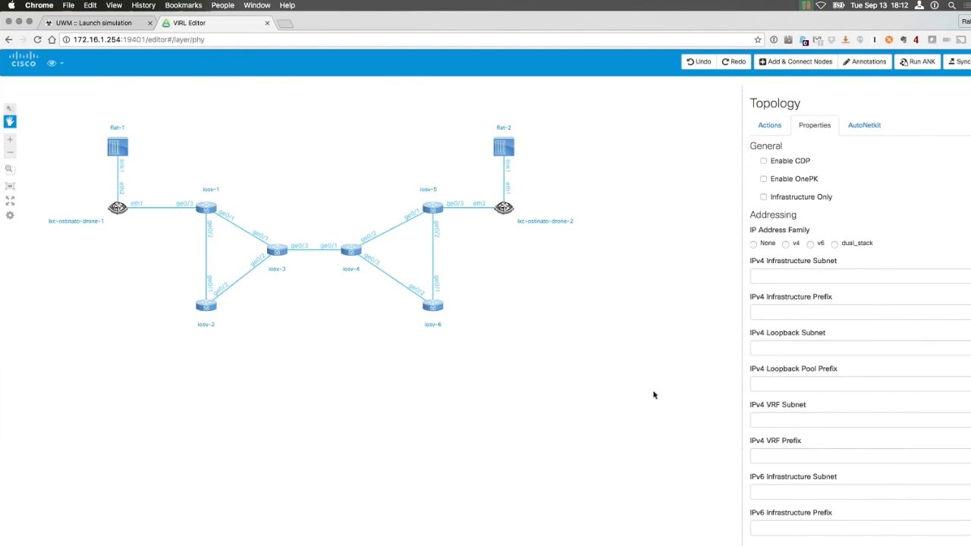
left_click(805, 201)
left_click(764, 196)
left_click_drag(599, 271, 659, 298)
left_click_drag(402, 182, 396, 192)
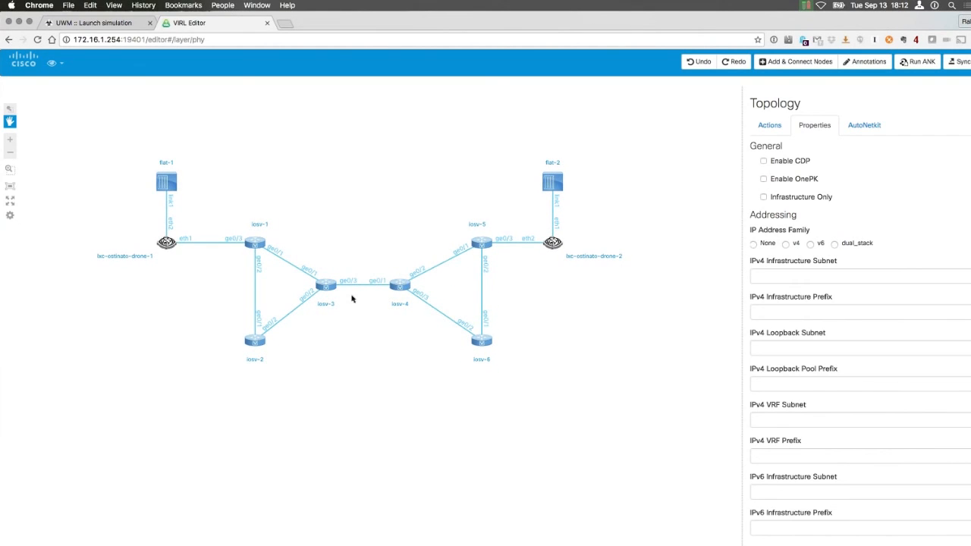
left_click_drag(392, 356, 388, 365)
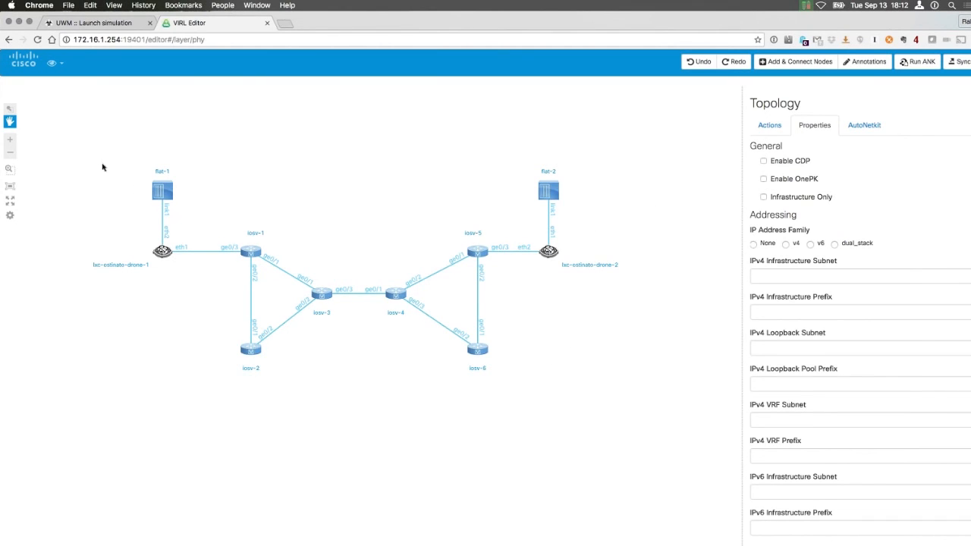
- Draw one rectangle around flat-1, drone-1 and iosv-1 to iosv-3, and another around flat-2, drone-2 and iosv-4 to iosv-6
left_click(10, 110)
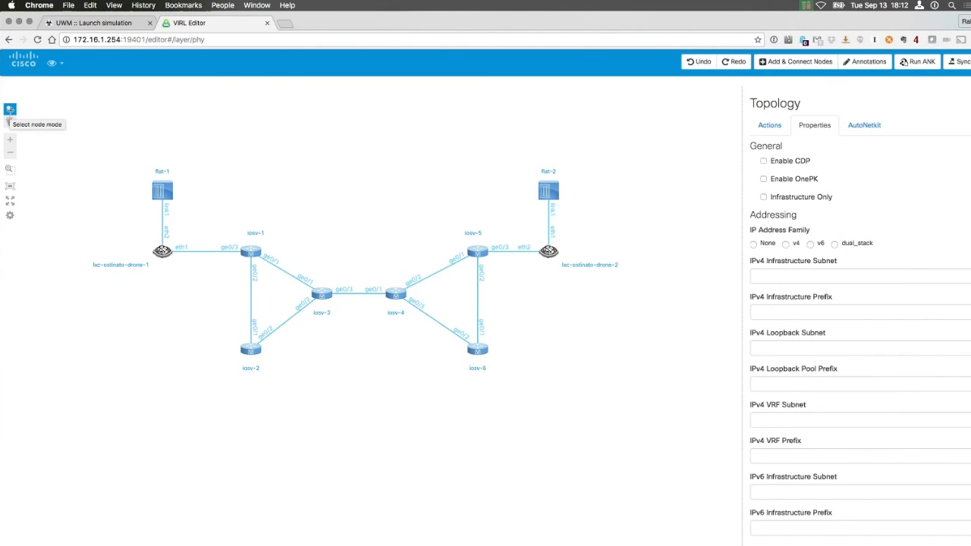
left_click_drag(97, 148, 364, 402)
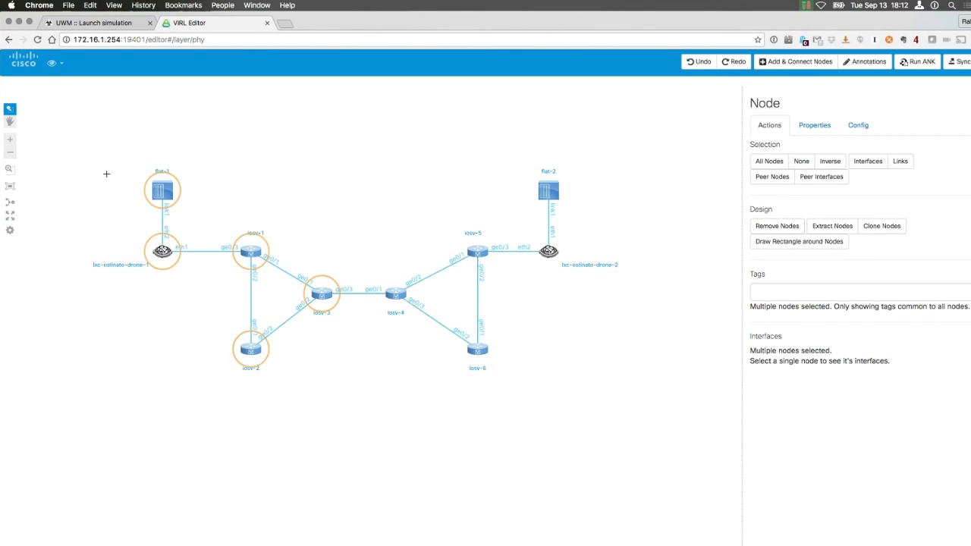
left_click(784, 243)
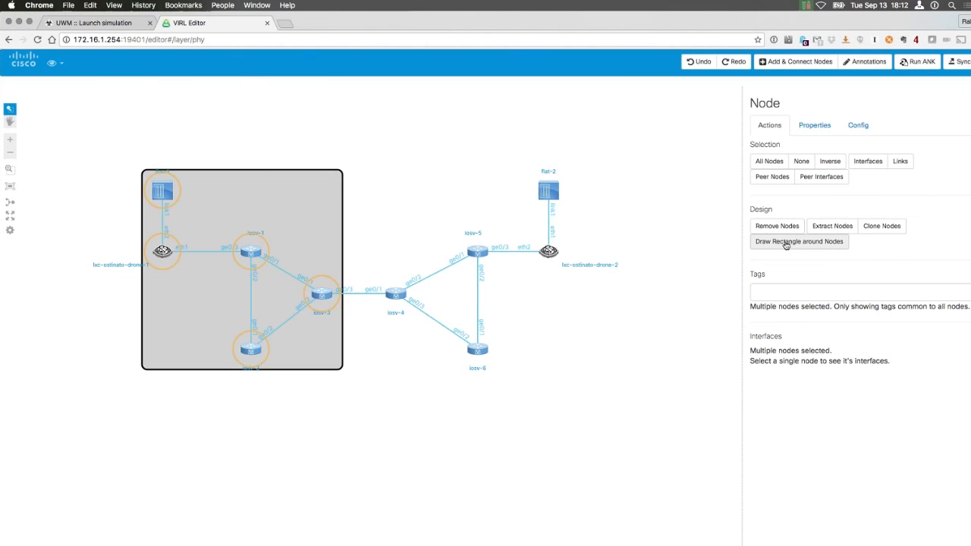
left_click_drag(377, 153, 630, 412)
left_click(782, 242)
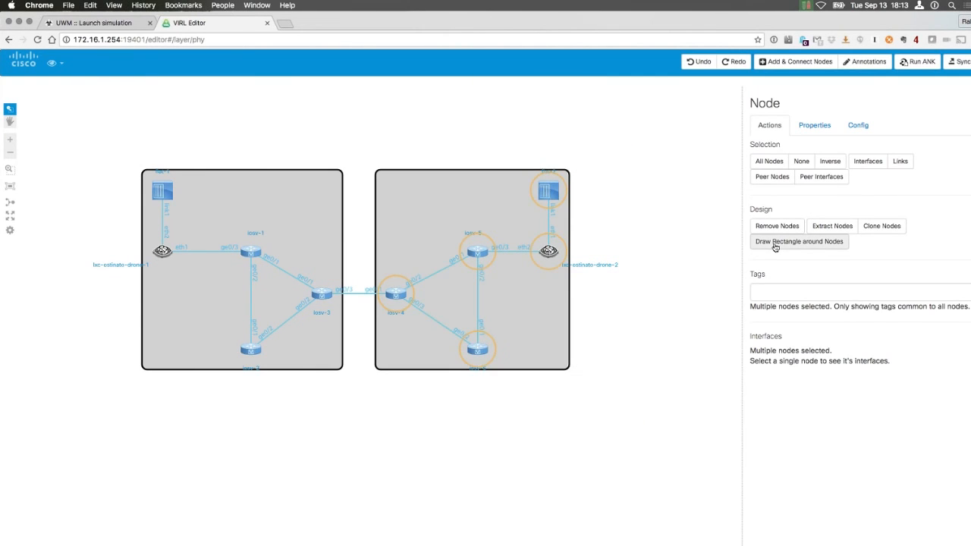
left_click(647, 413)
- Add a text annotation near the upper inner corner of each of the two rectangles
left_click(864, 61)
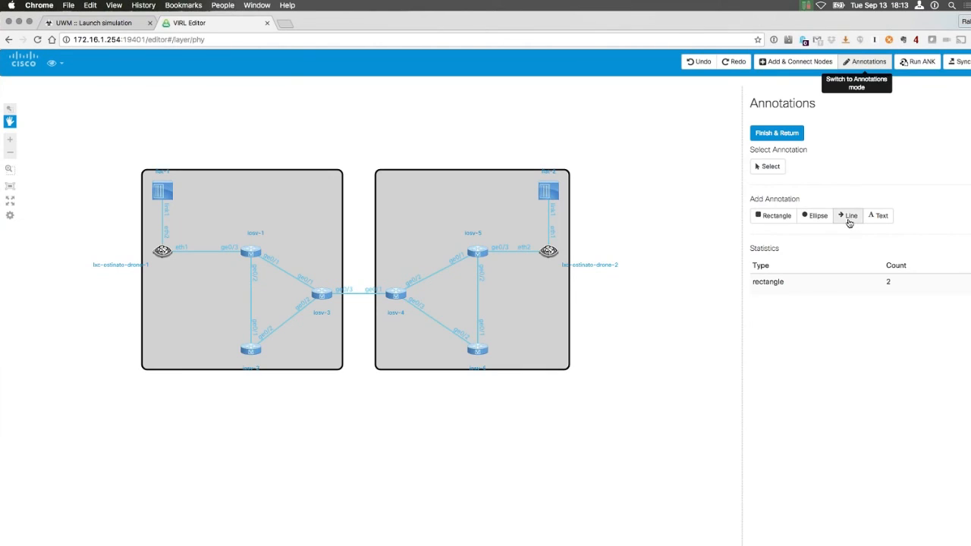
left_click(879, 218)
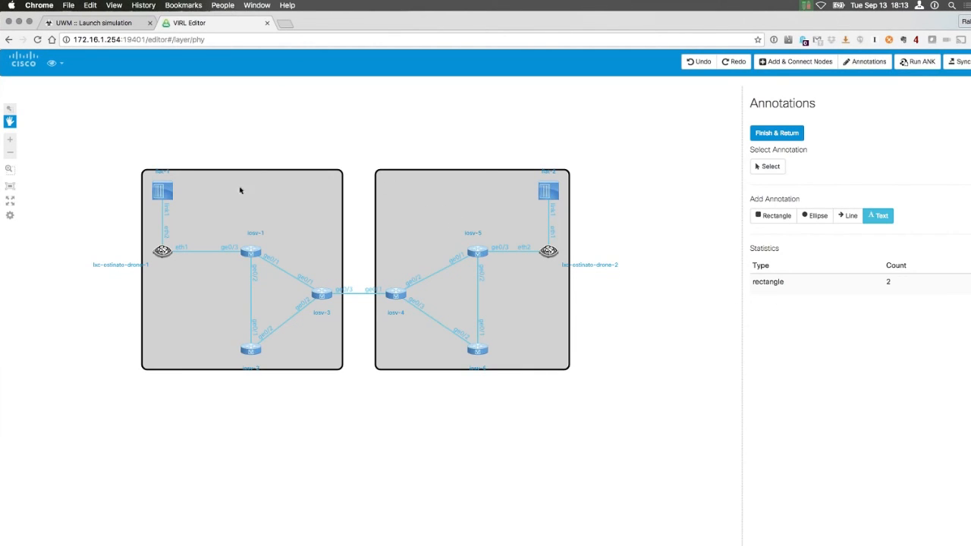
left_click(315, 187)
left_click(392, 190)
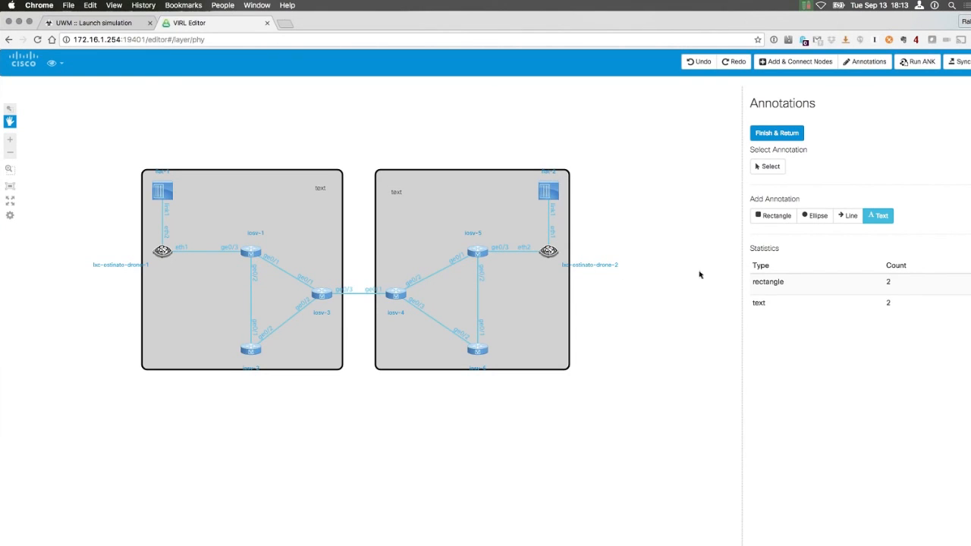
left_click(692, 168)
left_click(775, 133)
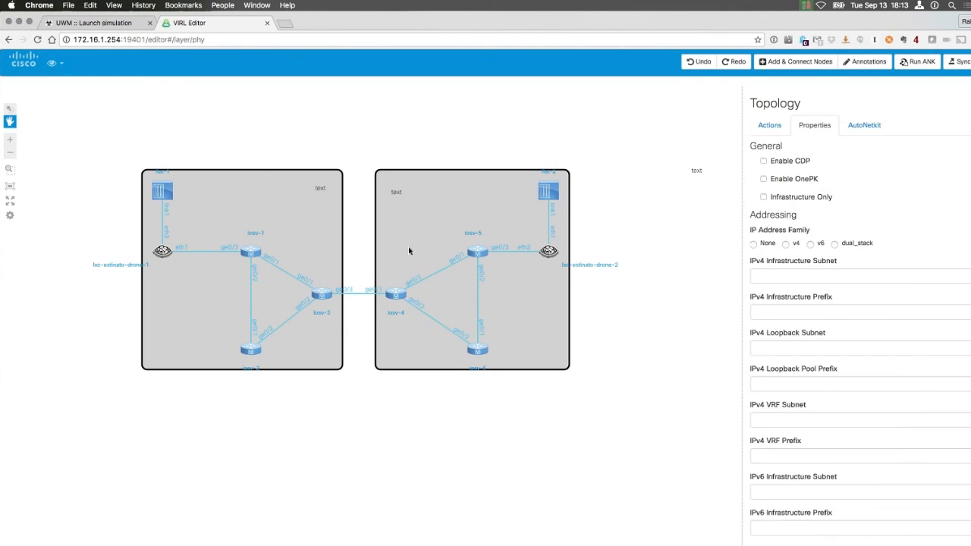
left_click(396, 193)
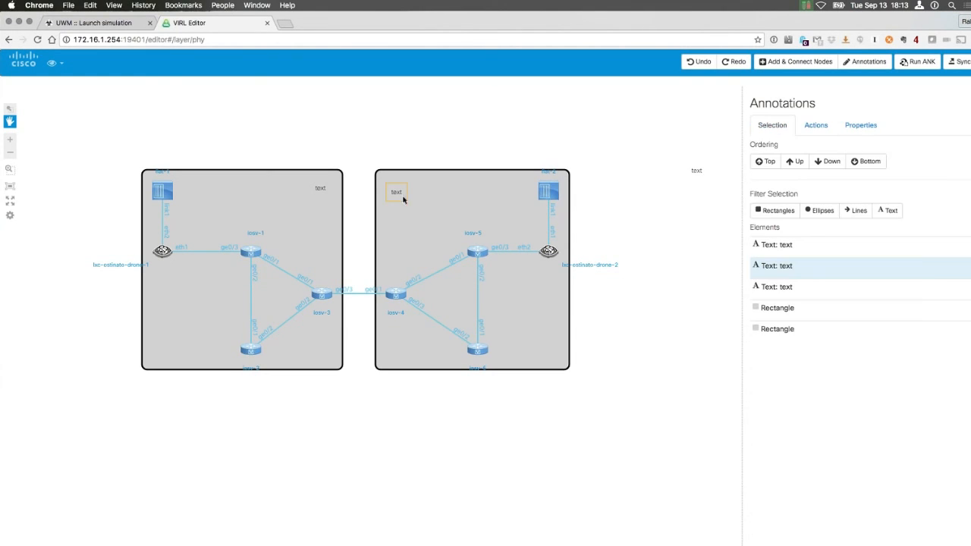
left_click(855, 127)
left_click_drag(795, 160, 730, 164)
left_click(730, 163)
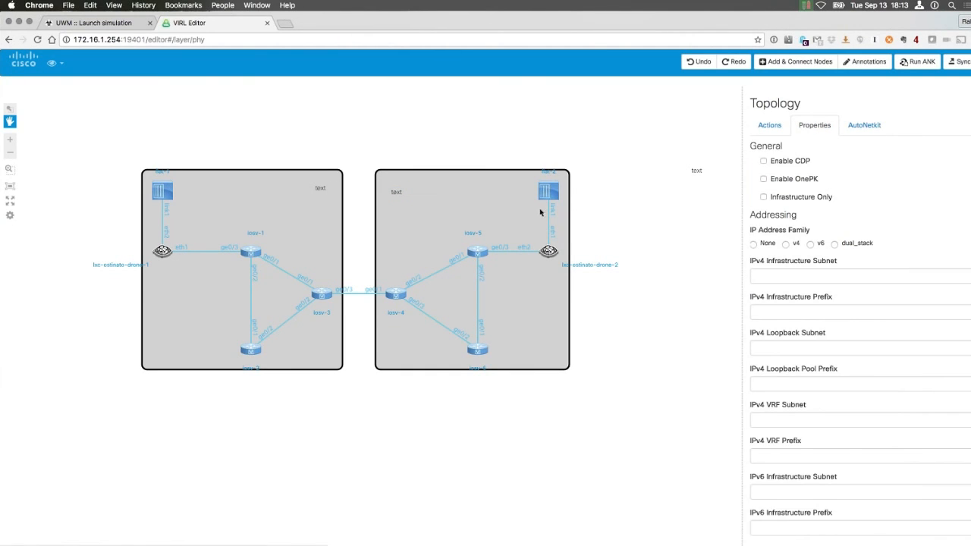
- Delete the stray text annotation that sits outside the two rectangles
left_click(694, 63)
left_click(693, 63)
left_click(697, 172)
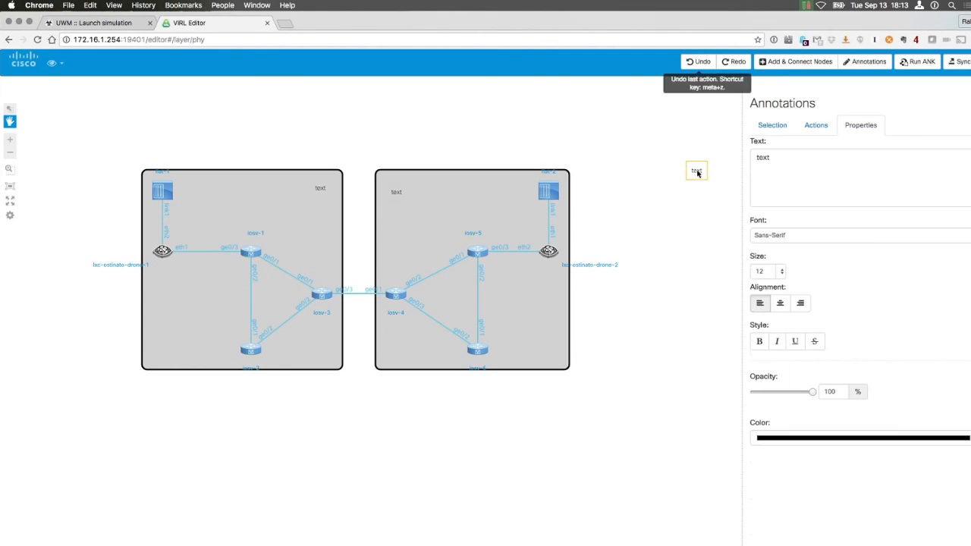
left_click(772, 125)
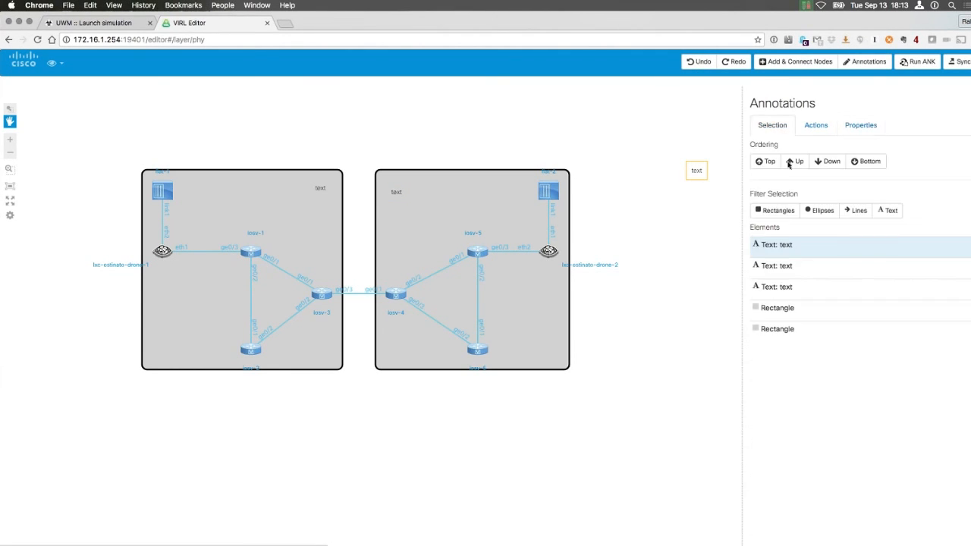
left_click(865, 161)
left_click(815, 125)
left_click(768, 161)
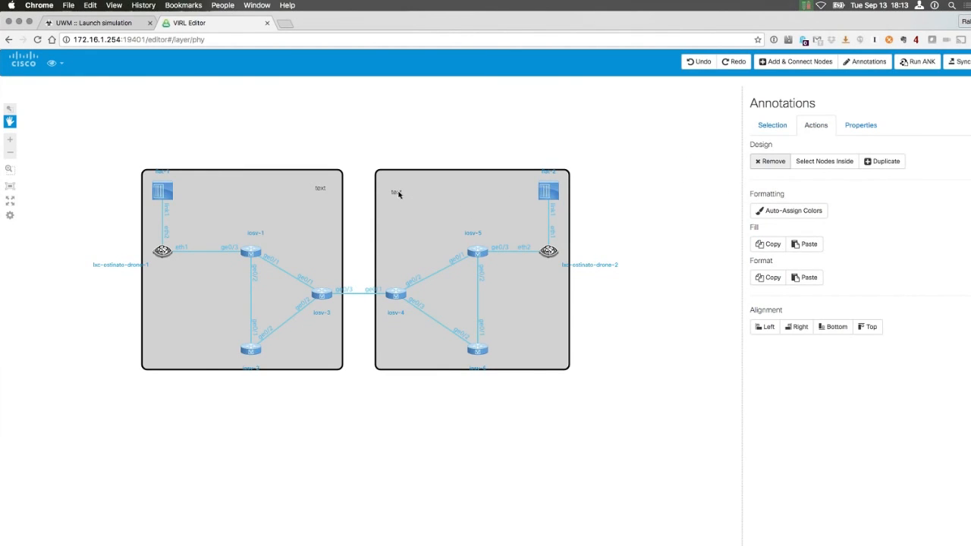
- Change the text annotation in the flat-2 rectangle to bold, size 18 "AS 20" and move it closer to the rectangle's upper inner corner
left_click(861, 125)
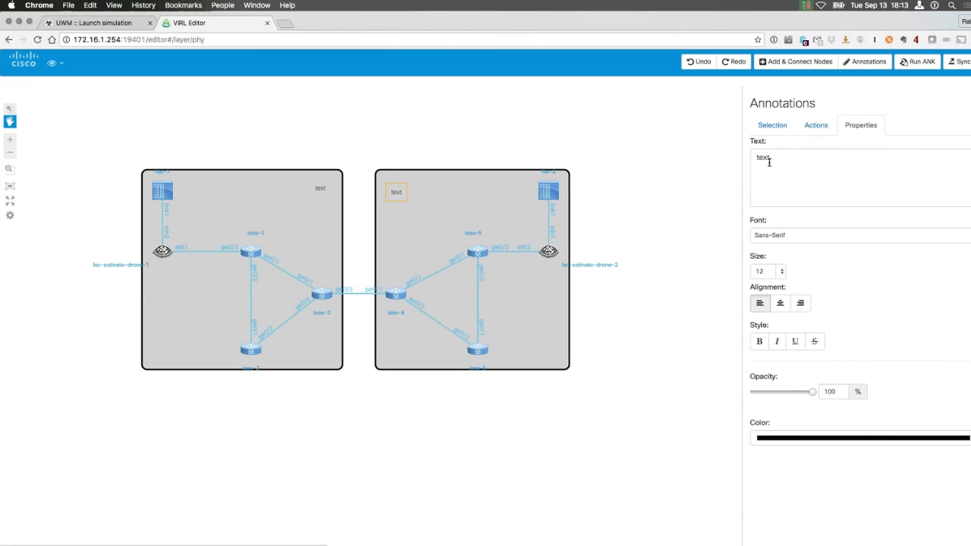
double_click(763, 158)
type("AS")
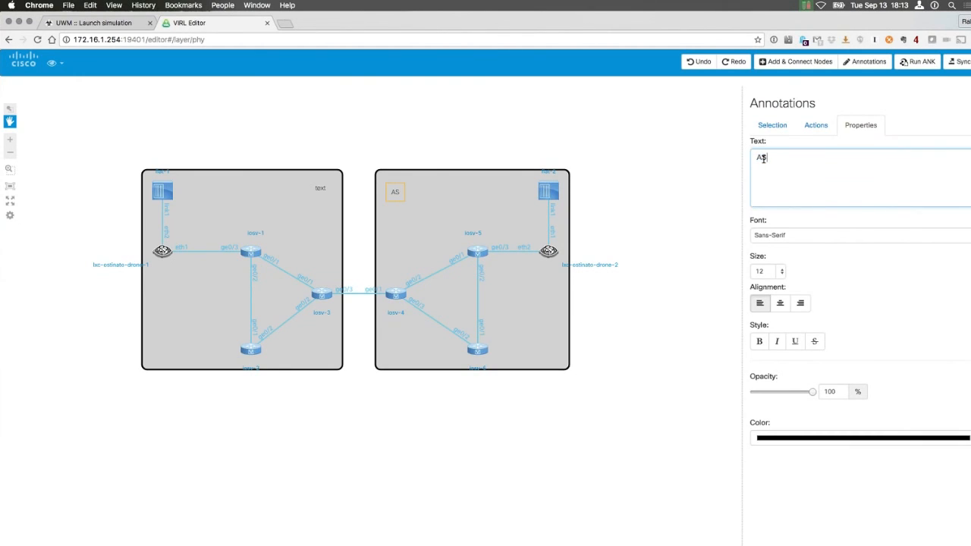
type(" 1")
left_click(783, 273)
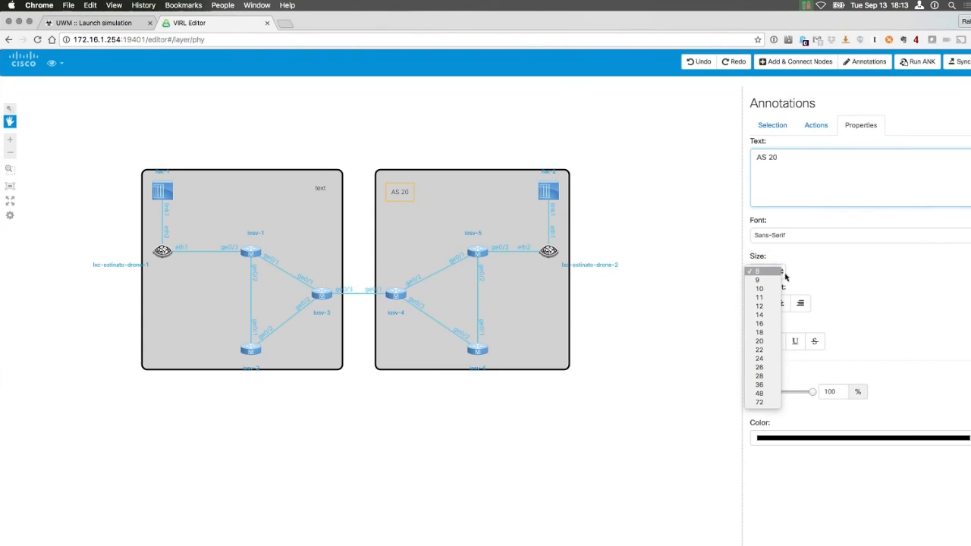
left_click(756, 334)
left_click(759, 342)
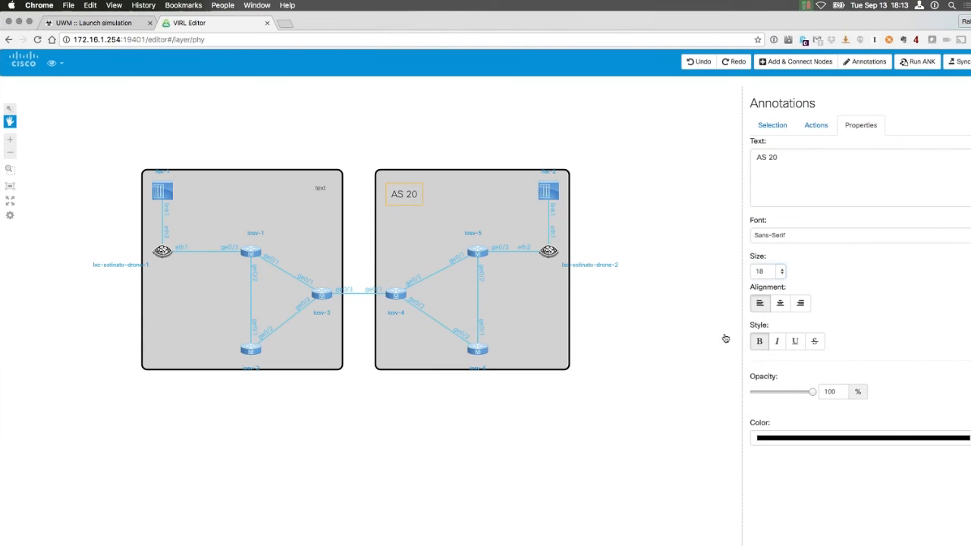
left_click_drag(416, 195, 406, 182)
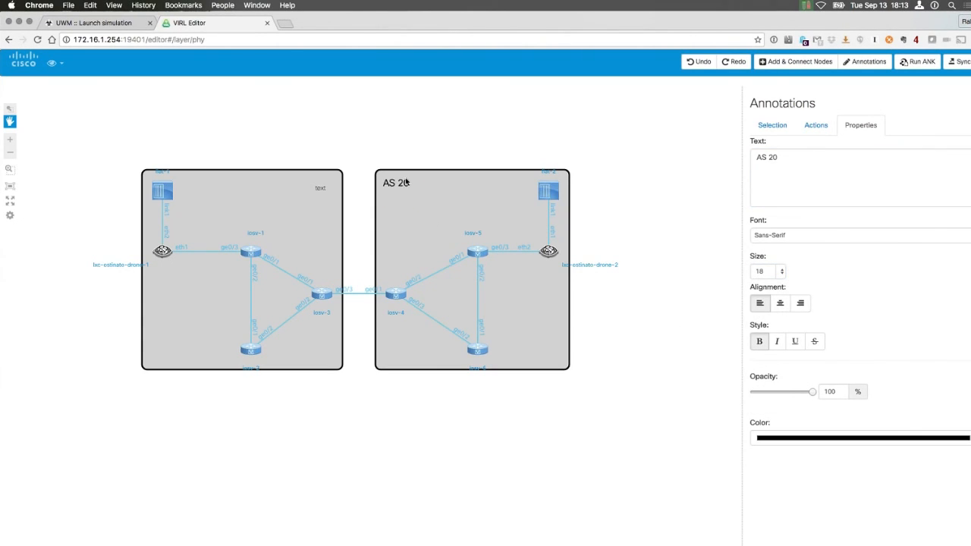
- Change the text annotation in the flat-1 rectangle to "AS 10" in bold, size 18, level with the AS 20 label
left_click(315, 189)
double_click(763, 155)
type("AS 10")
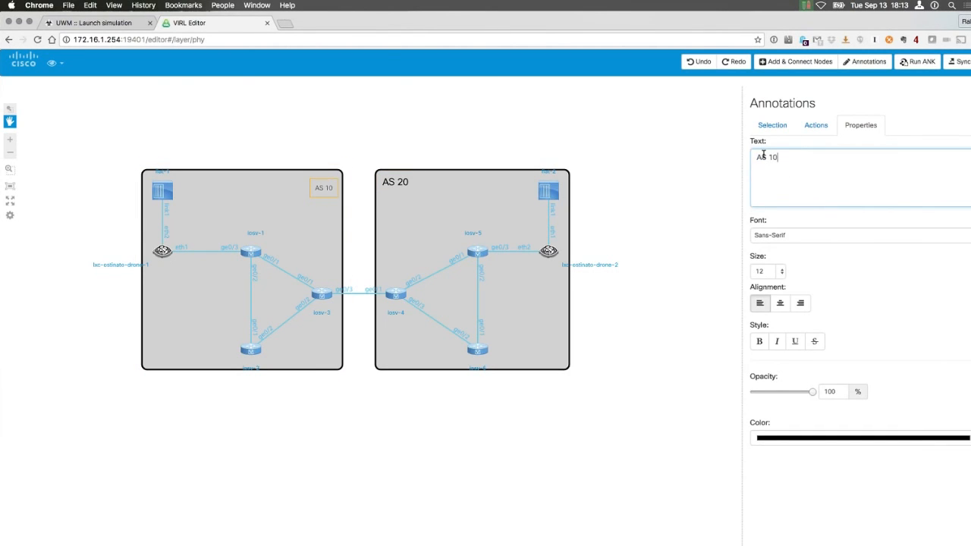
left_click(777, 273)
left_click(775, 331)
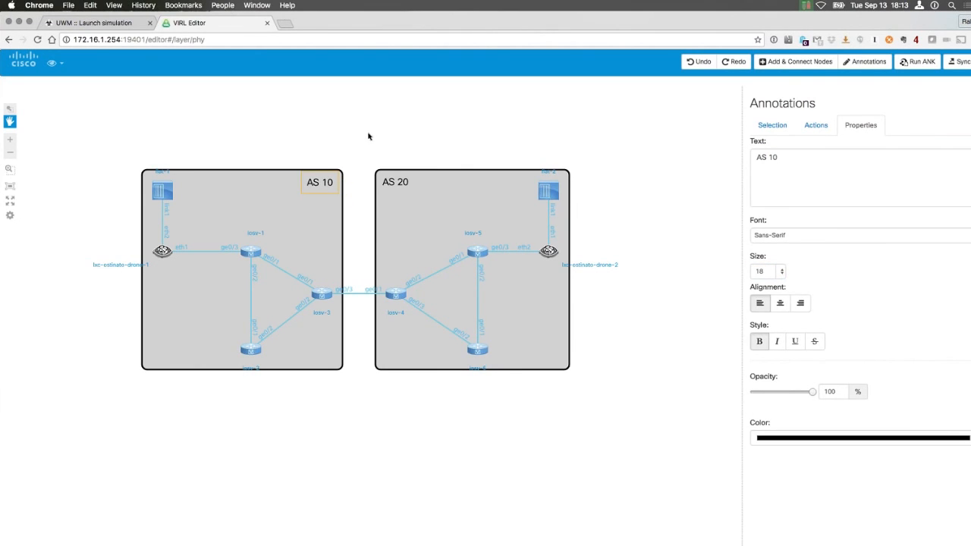
left_click(635, 158)
- Set the fill color of the AS 20 rectangle to Mercury and that of the AS 10 rectangle to Cantaloupe
left_click(412, 229)
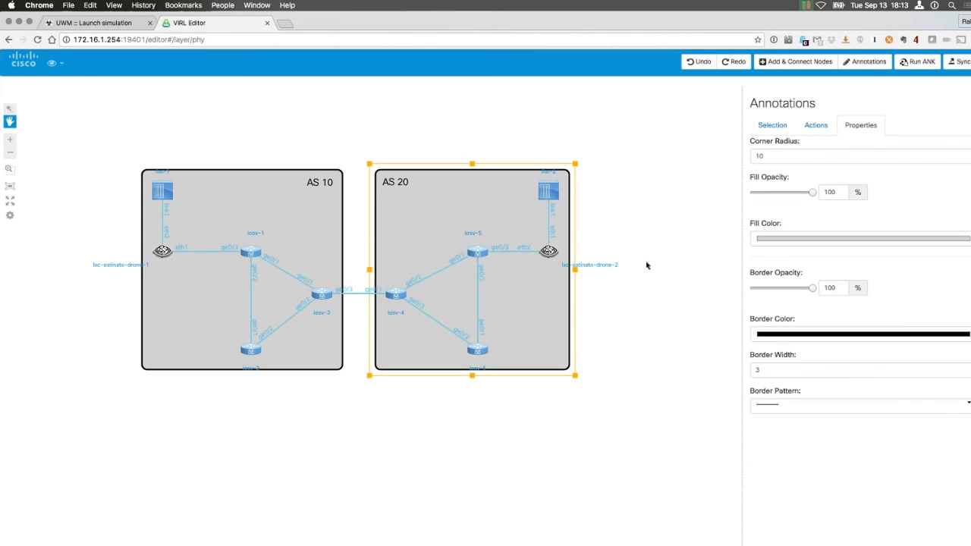
left_click(799, 238)
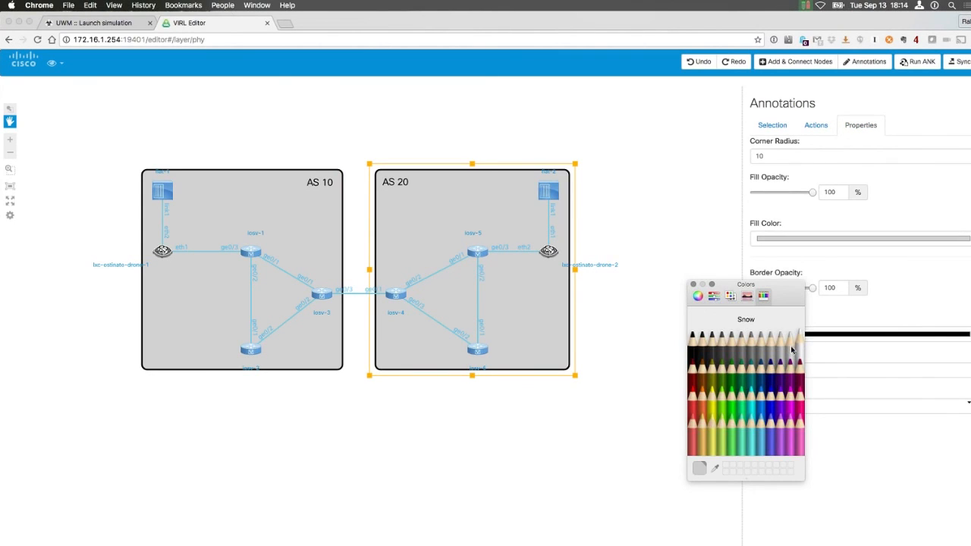
left_click(791, 335)
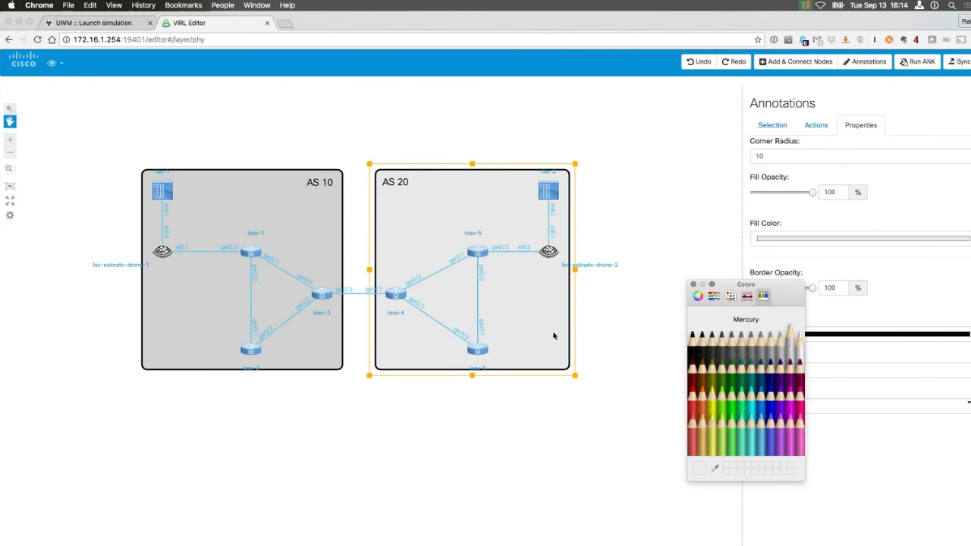
left_click(318, 225)
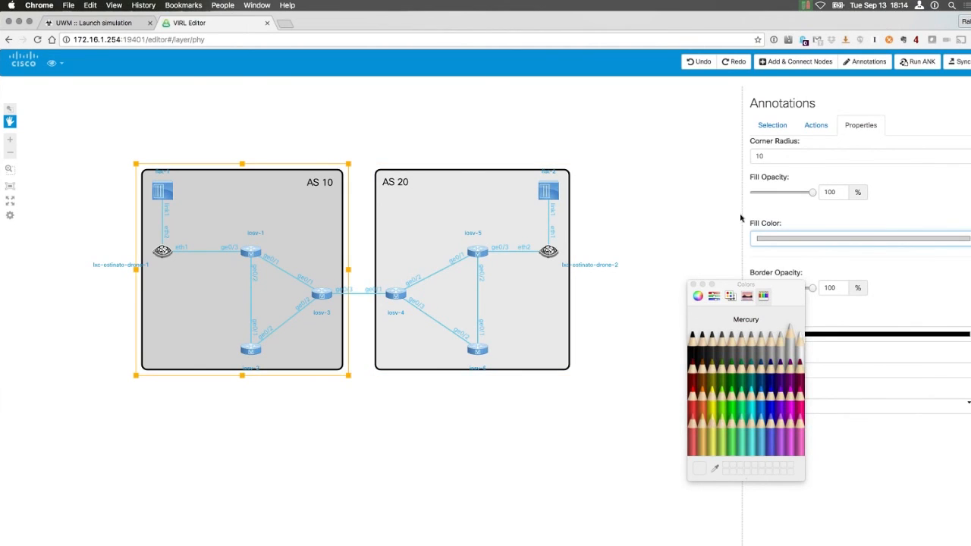
left_click(763, 242)
left_click(695, 421)
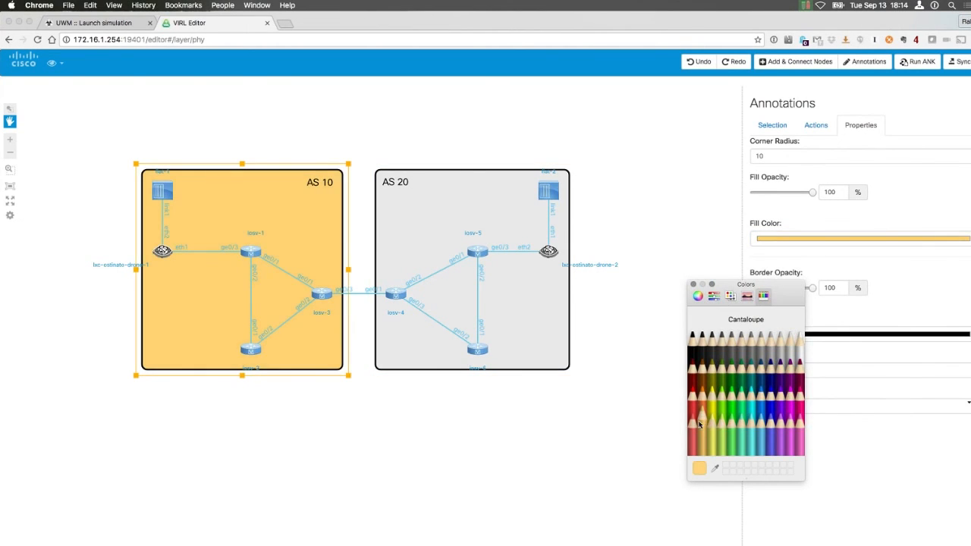
left_click(693, 285)
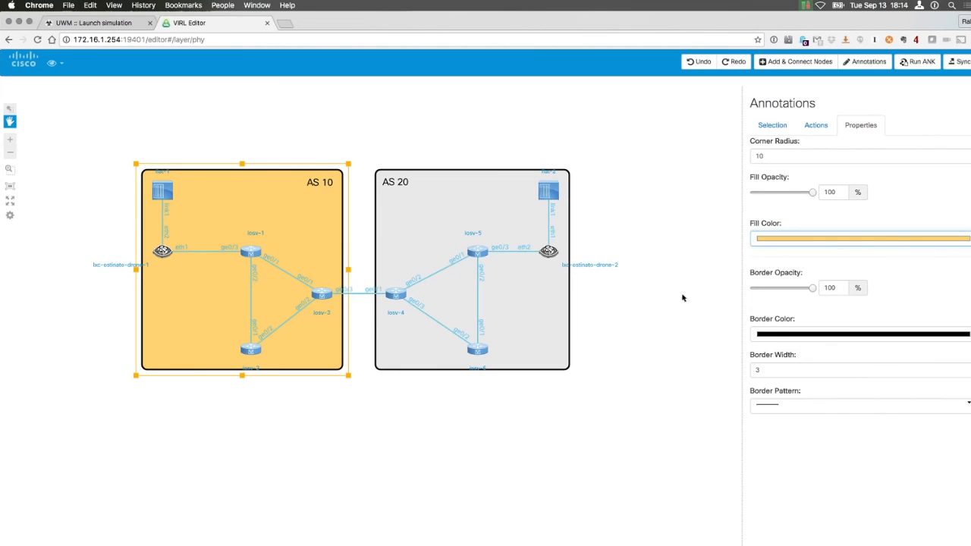
left_click(612, 334)
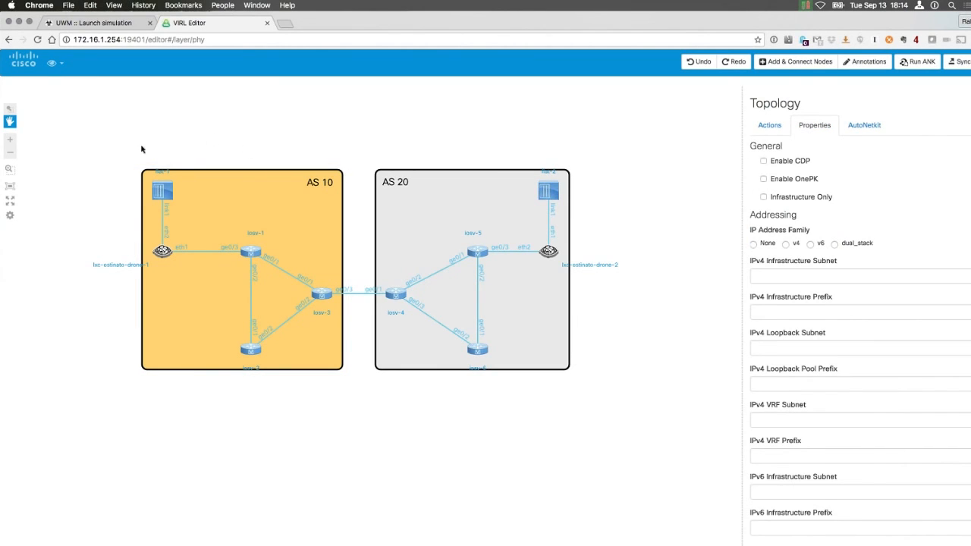
- Hide and show again the annotations layer, and do the same with the interface labels
left_click(51, 63)
left_click(63, 84)
left_click(56, 62)
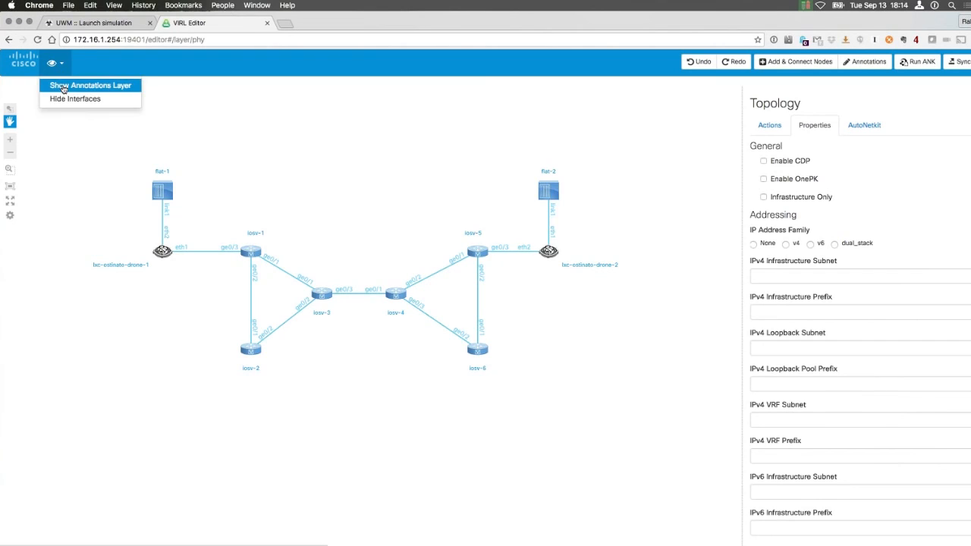
left_click(63, 86)
left_click(53, 63)
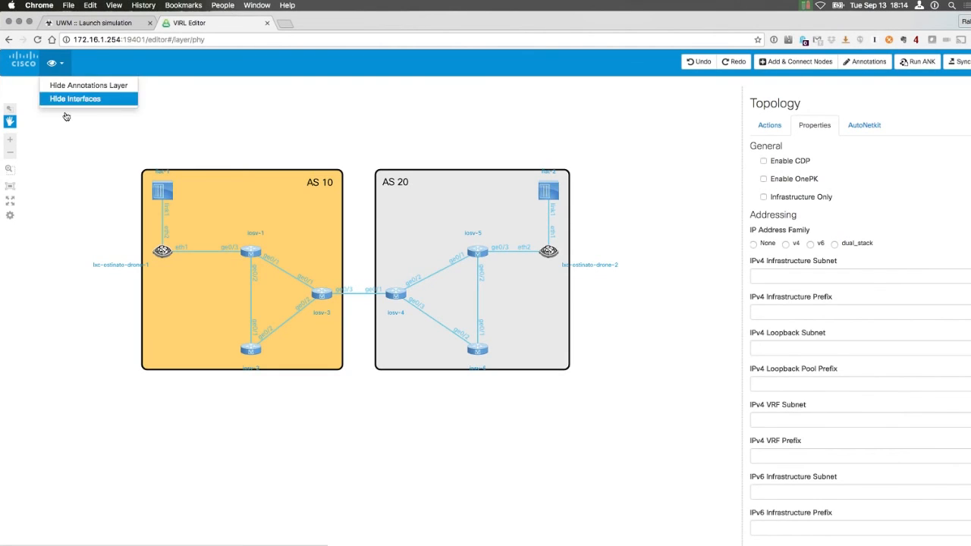
left_click(66, 100)
left_click(52, 63)
left_click(66, 100)
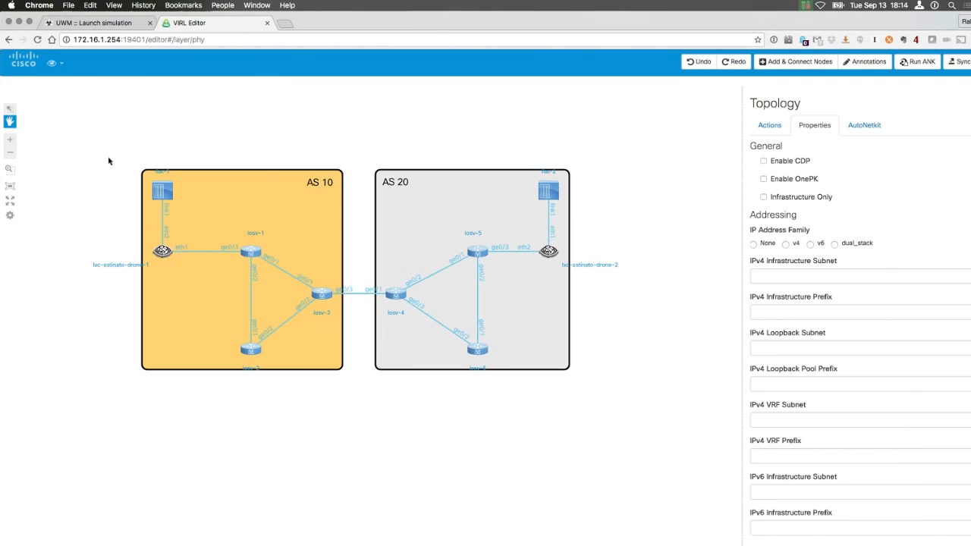
- Select all nodes inside the AS 10 rectangle and set their ASN to 10
left_click(237, 182)
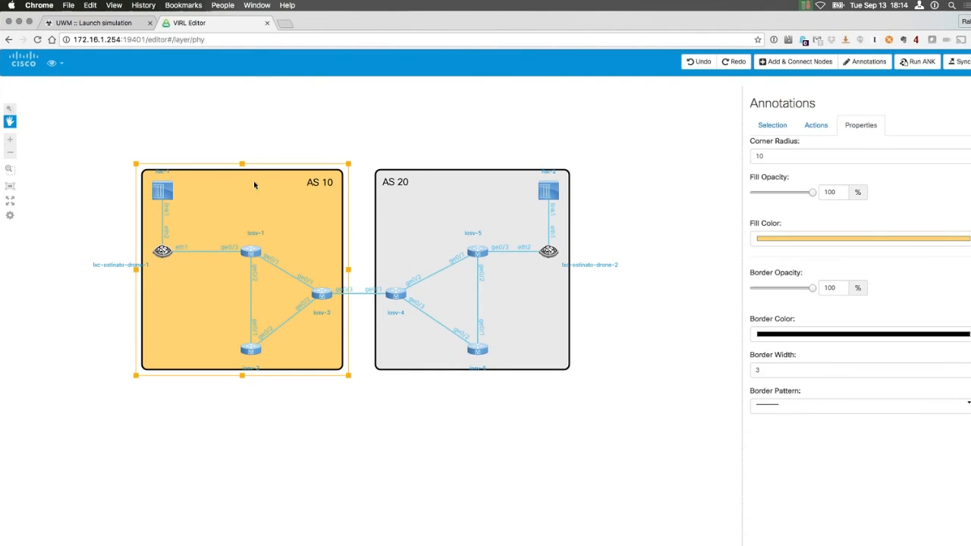
left_click(773, 129)
left_click(806, 127)
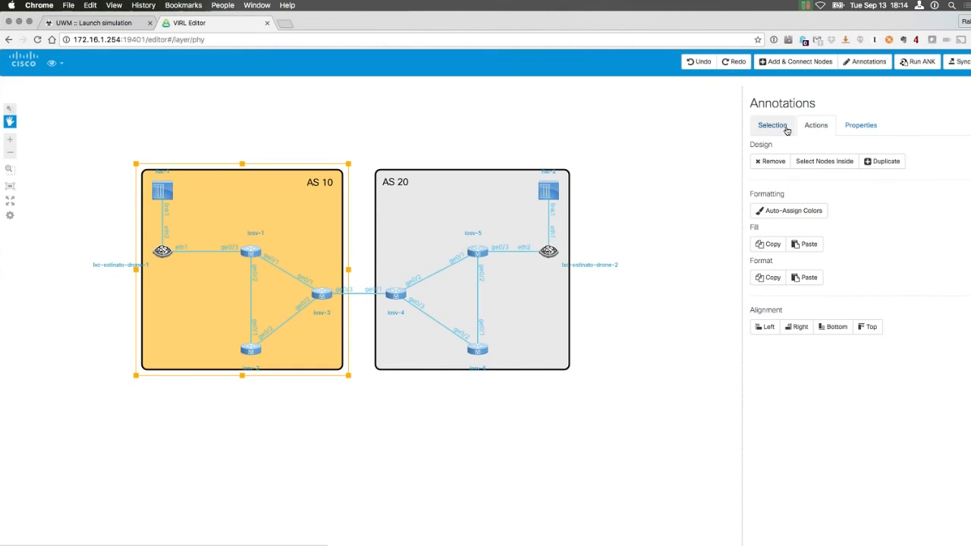
left_click(824, 160)
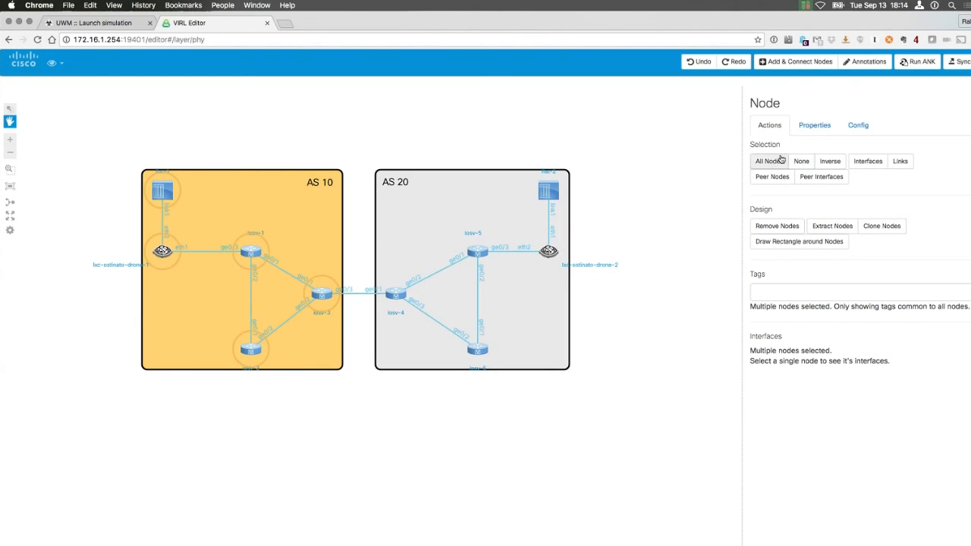
left_click(814, 126)
double_click(767, 176)
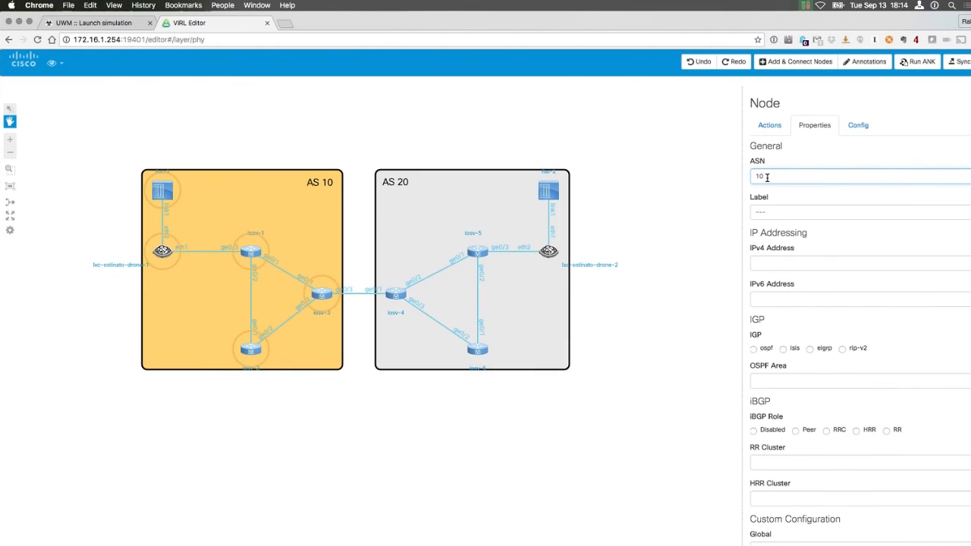
left_click(715, 258)
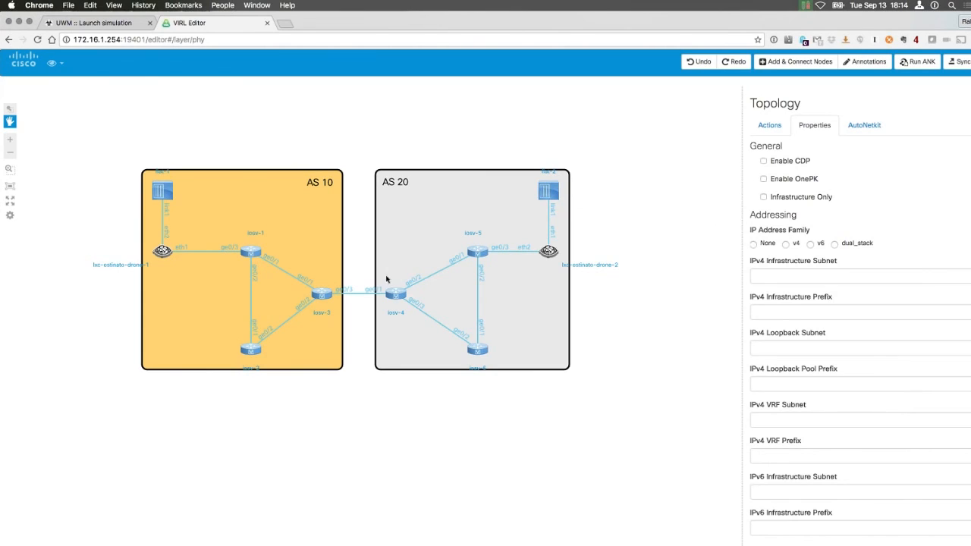
left_click(306, 239)
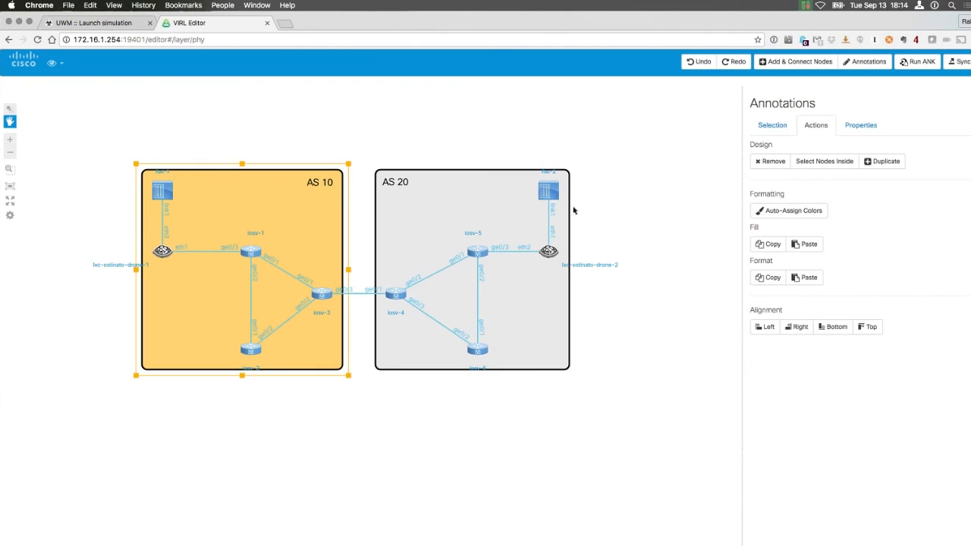
left_click(829, 161)
double_click(767, 178)
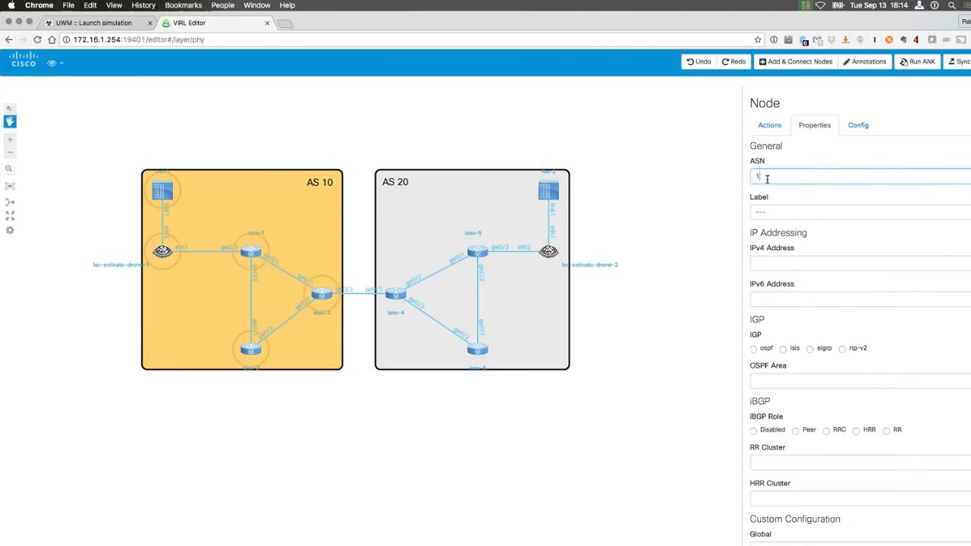
key("Tab")
left_click(691, 203)
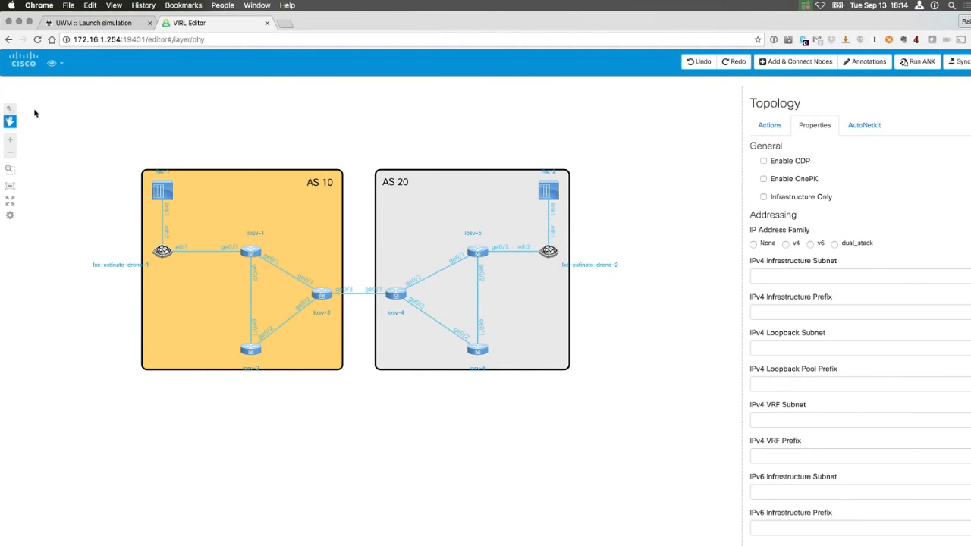
- Box-select all nodes in the AS 20 rectangle and set their ASN to 20
left_click(10, 109)
left_click_drag(377, 150, 570, 396)
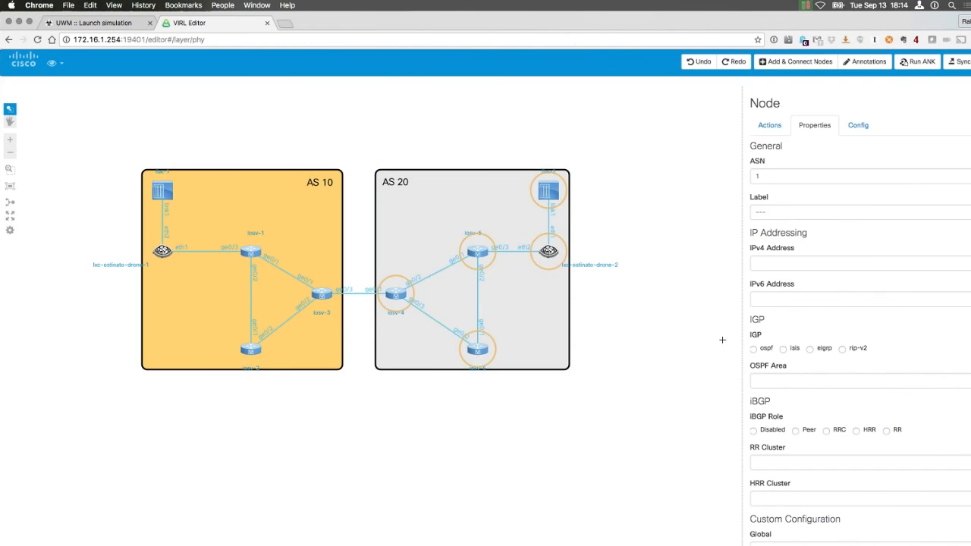
double_click(772, 176)
key("Tab")
left_click(681, 264)
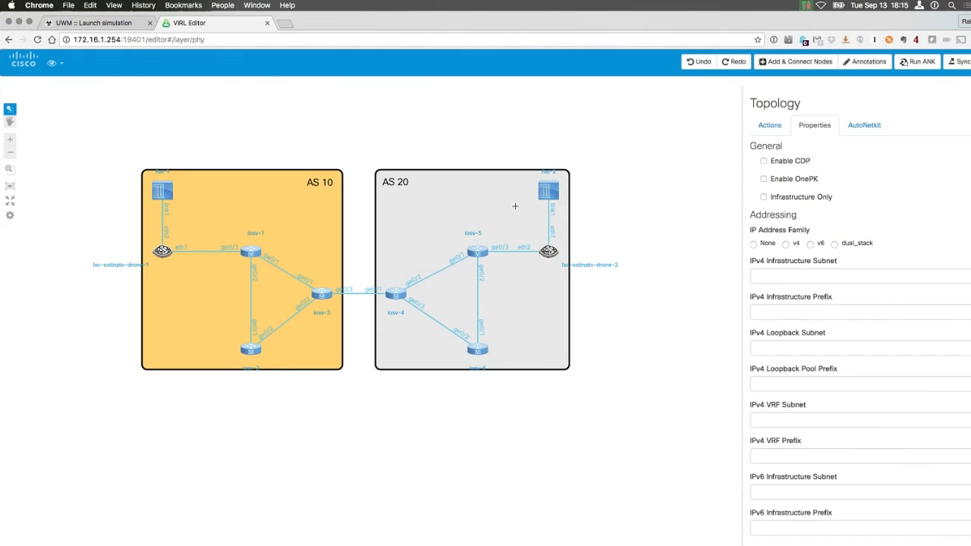
- Hide the annotations layer and set iosv-4, iosv-5 and iosv-6 to iBGP role RRC with RR cluster 20
left_click(61, 64)
left_click(65, 84)
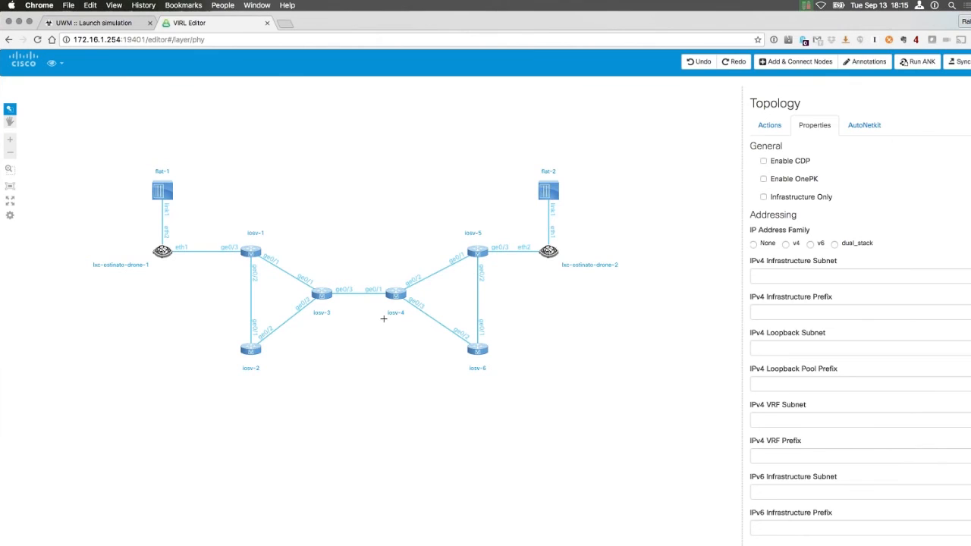
left_click_drag(369, 204, 513, 387)
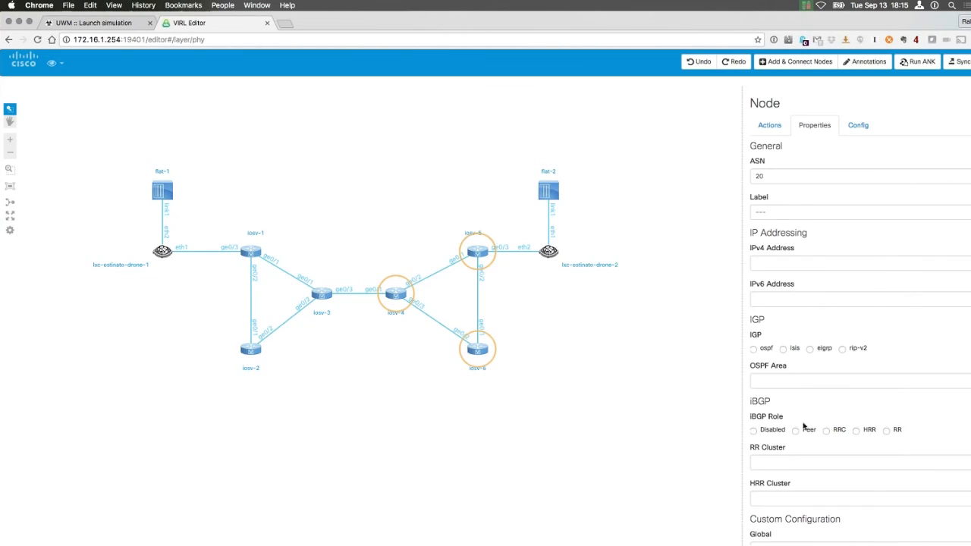
left_click(826, 432)
left_click(815, 463)
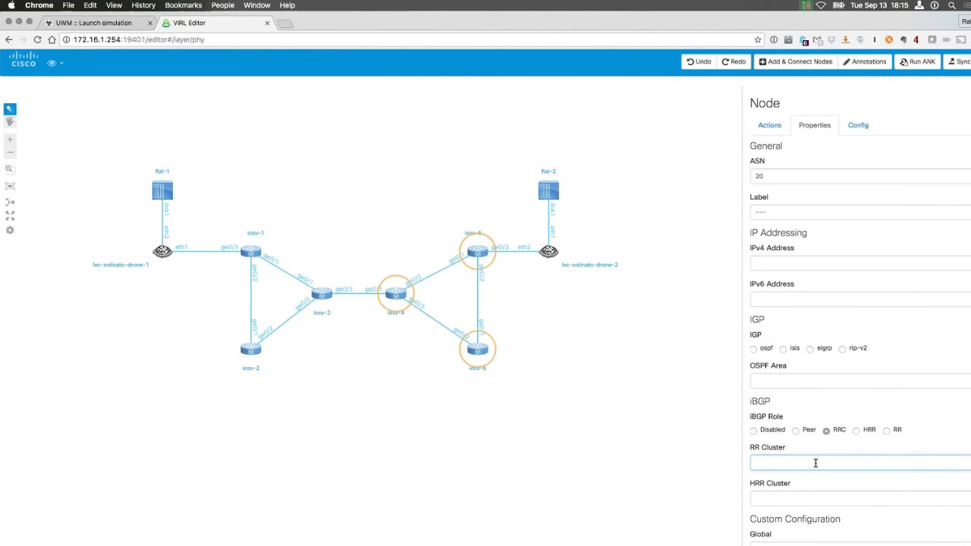
type("20")
key("Return")
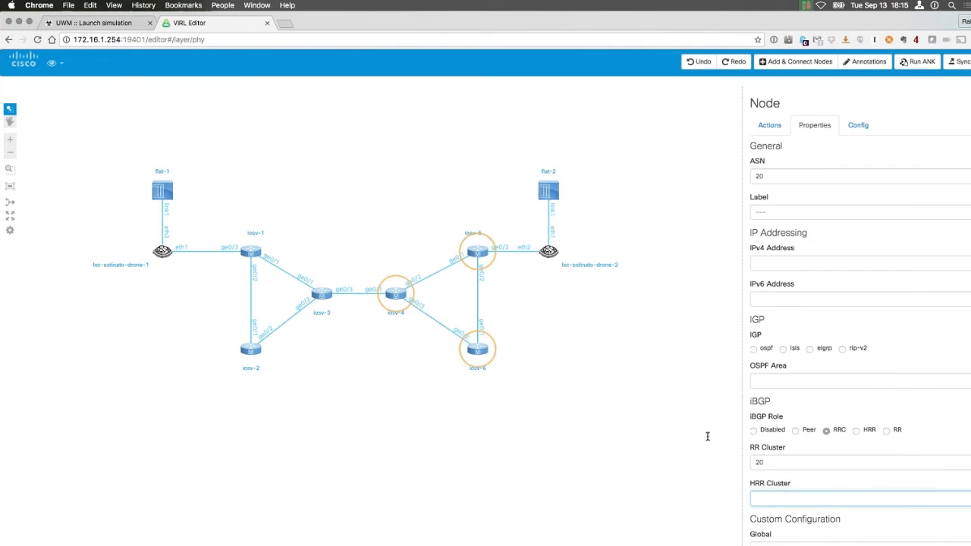
left_click(673, 414)
- Change the iBGP role of iosv-4 to RR, with RR cluster 20
left_click(395, 292)
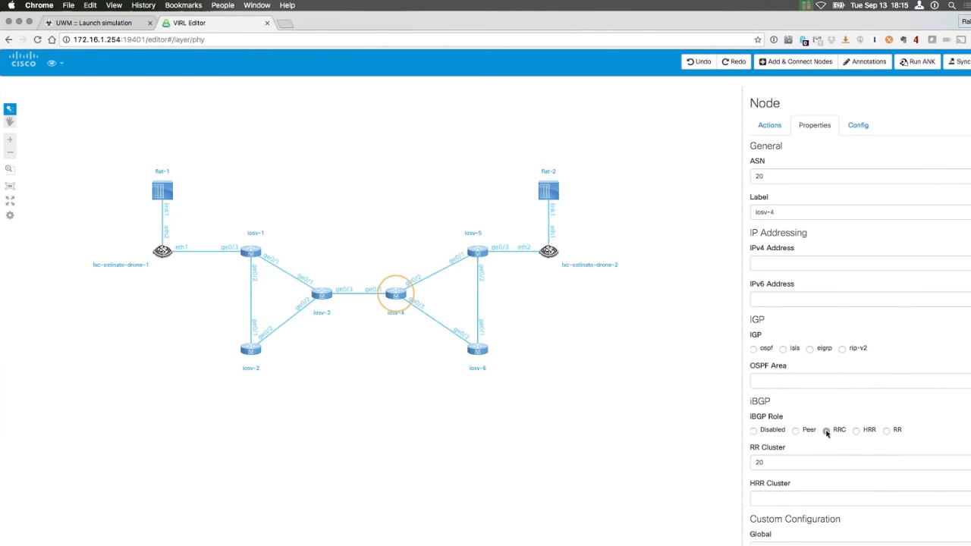
left_click(886, 431)
left_click(794, 461)
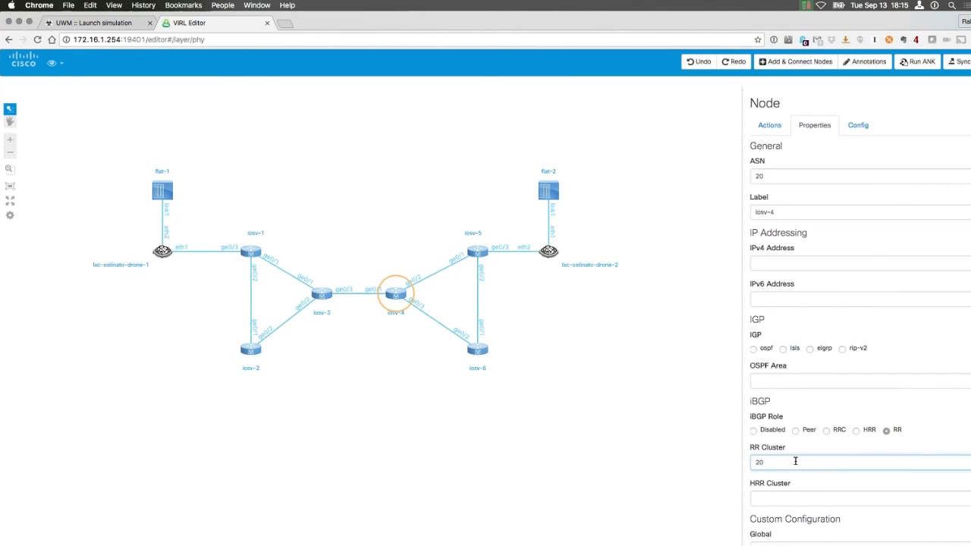
left_click(468, 397)
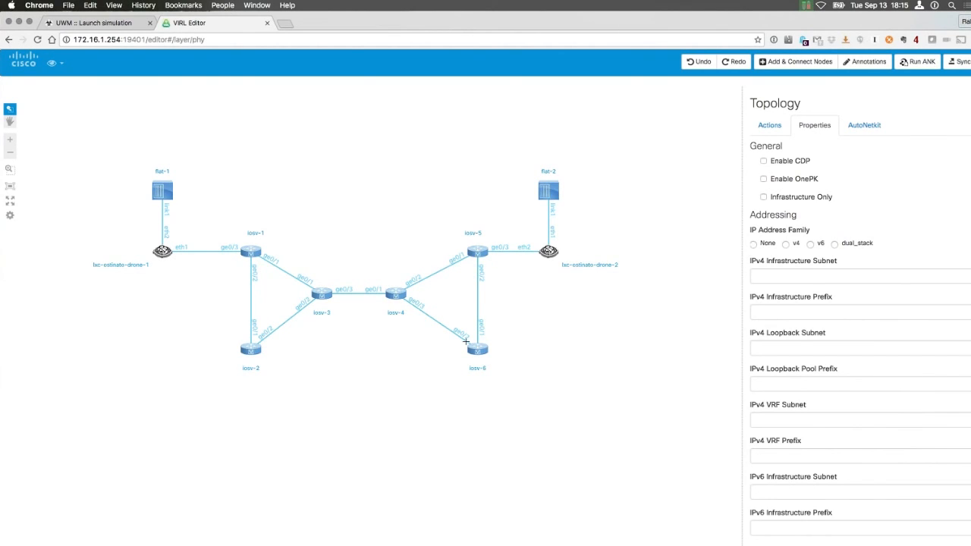
- Check the ASN and iBGP properties of iosv-1
mouse_move(400, 293)
left_click(252, 250)
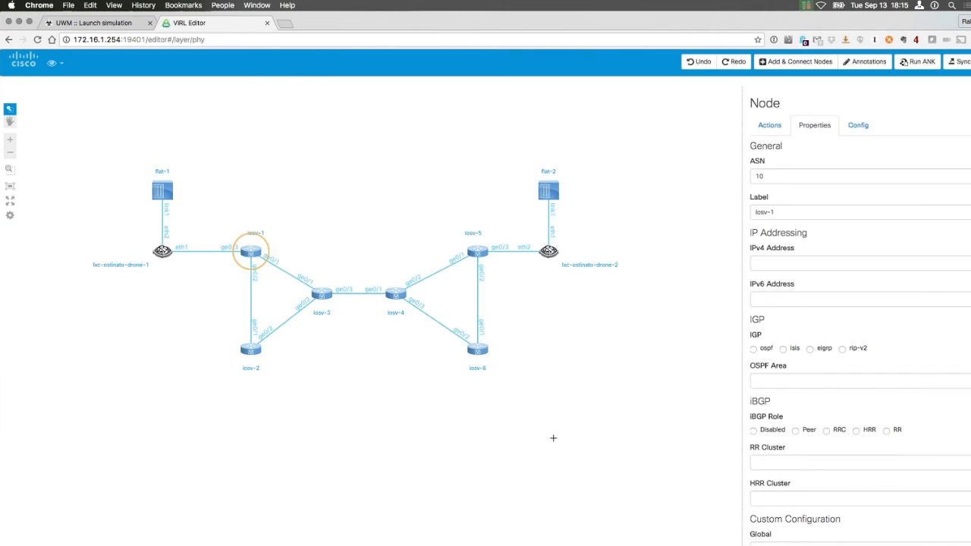
left_click(362, 423)
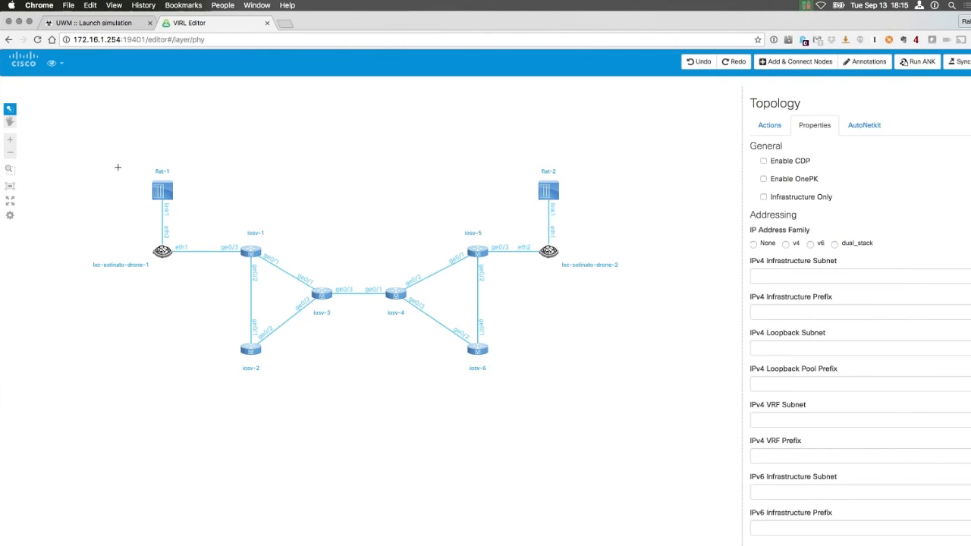
- Set the IGP to ospf with OSPF area 100 for flat-1, lxc-ostinato-drone-1, iosv-1 and iosv-2
left_click_drag(111, 134, 289, 435)
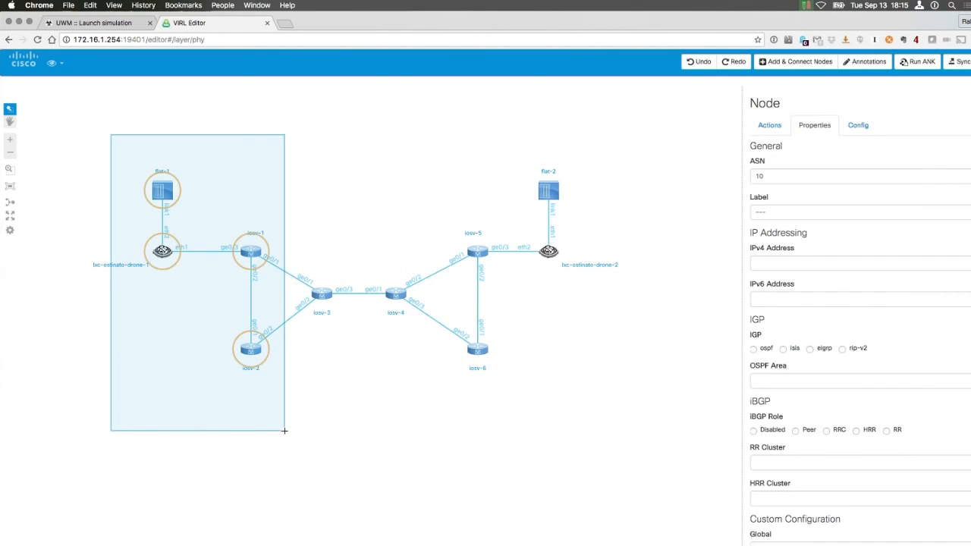
left_click(753, 349)
left_click(769, 380)
type("100")
key("Tab")
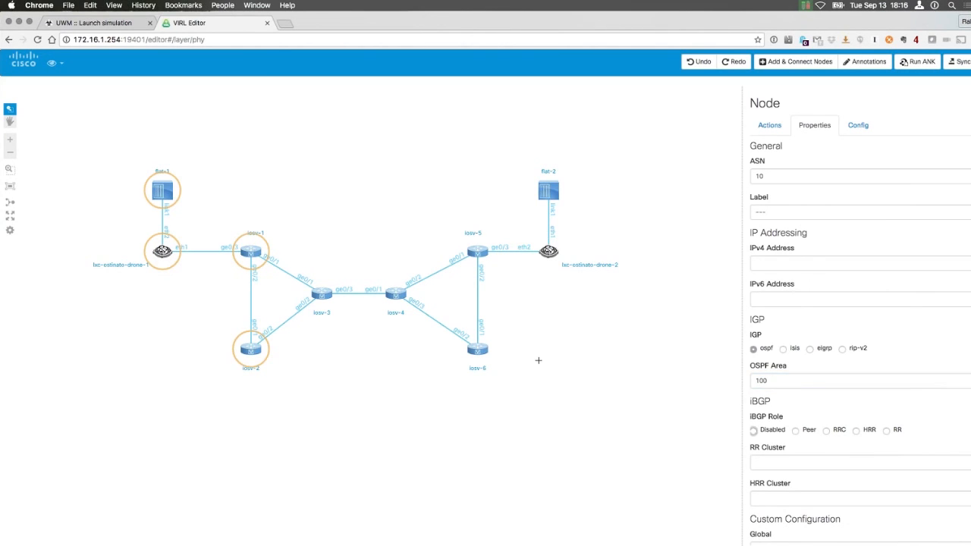
- Set the IGP to ospf with OSPF area 200 for flat-2, lxc-ostinato-drone-2, iosv-5 and iosv-6
left_click(474, 177)
left_click_drag(452, 147, 596, 425)
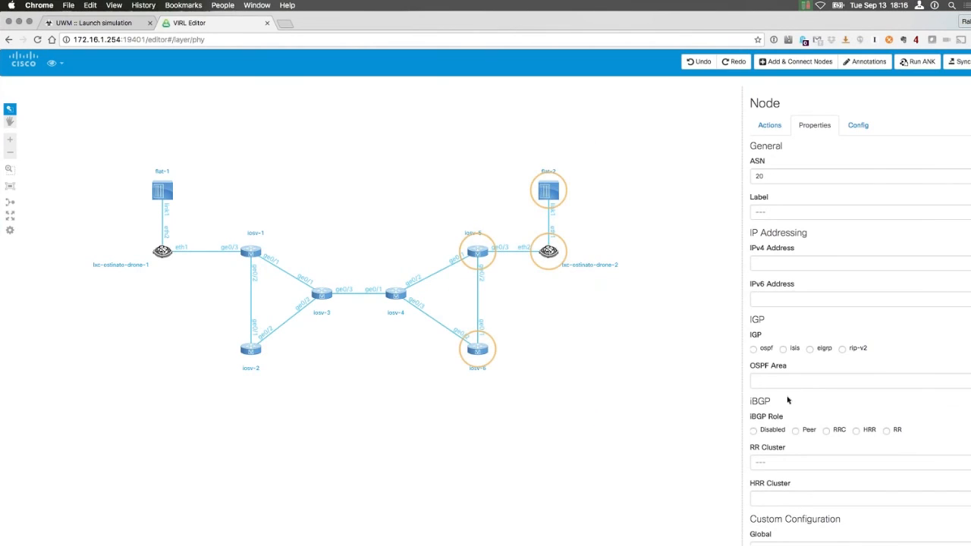
left_click(753, 350)
left_click(766, 379)
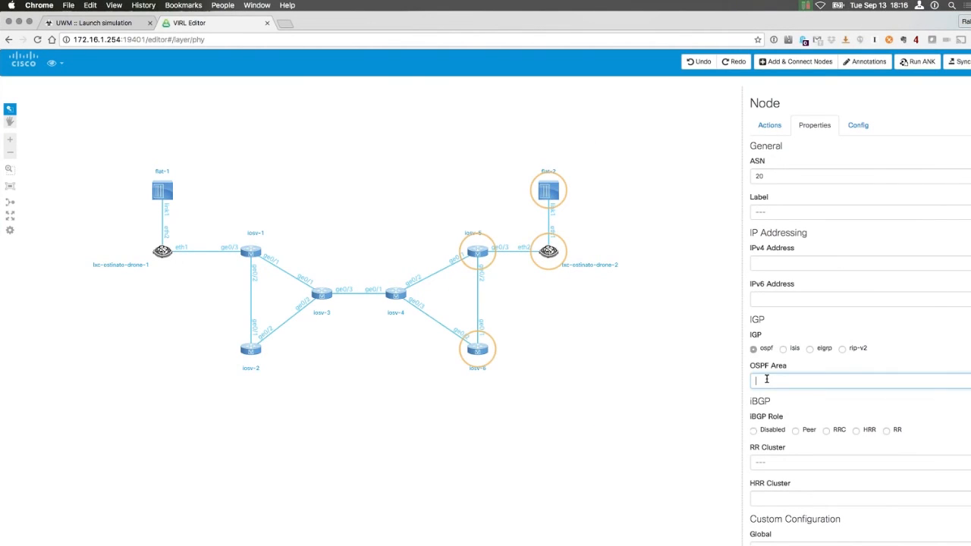
type("200")
left_click(631, 377)
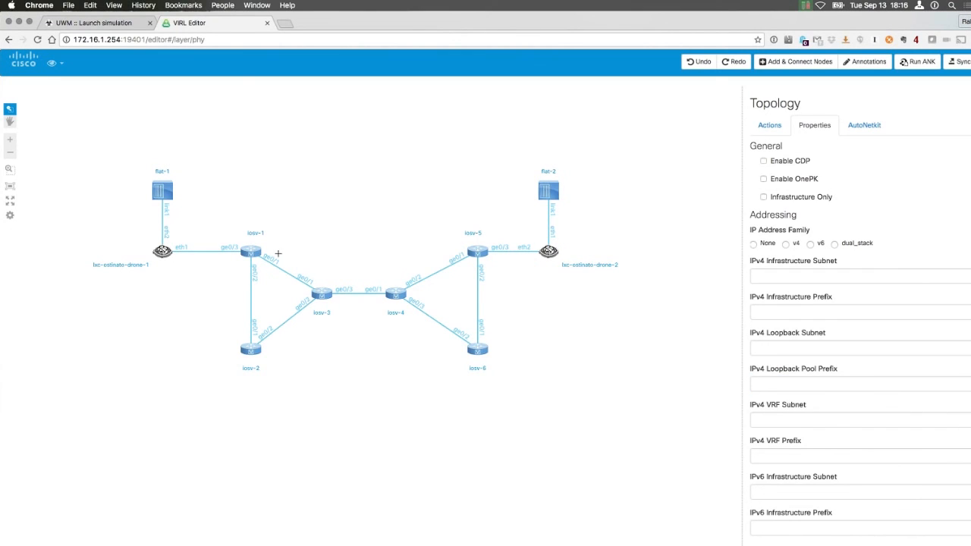
left_click_drag(429, 135, 607, 407)
double_click(776, 381)
type("200")
key("Tab")
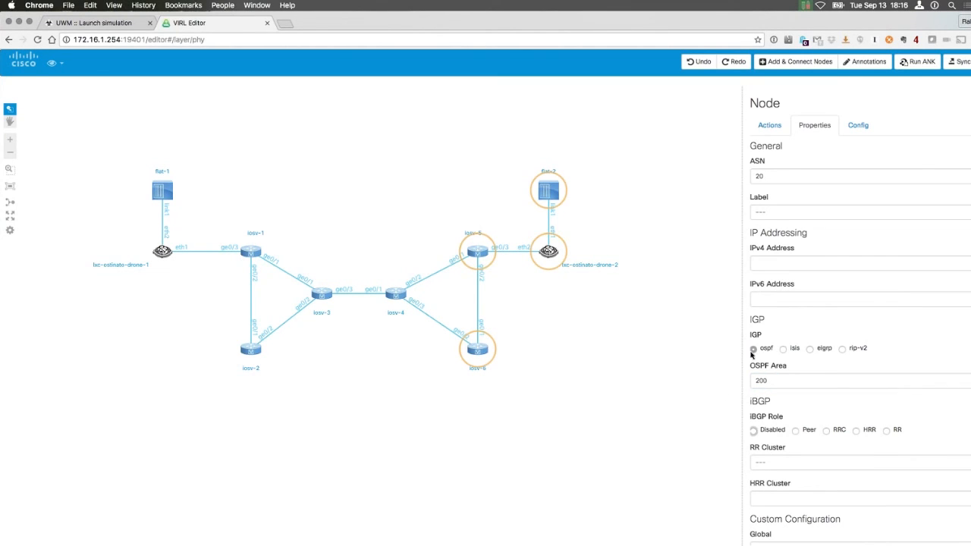
left_click(584, 336)
- Set the IGP to ospf with OSPF area 0 for the border routers iosv-3 and iosv-4
left_click_drag(295, 221, 406, 365)
left_click(754, 349)
double_click(782, 380)
type("0")
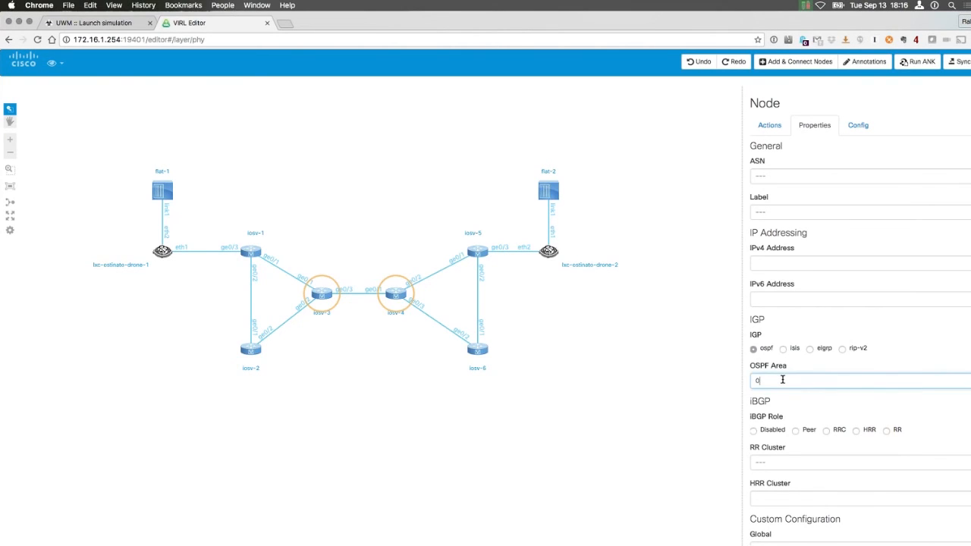
key("Tab")
left_click(608, 377)
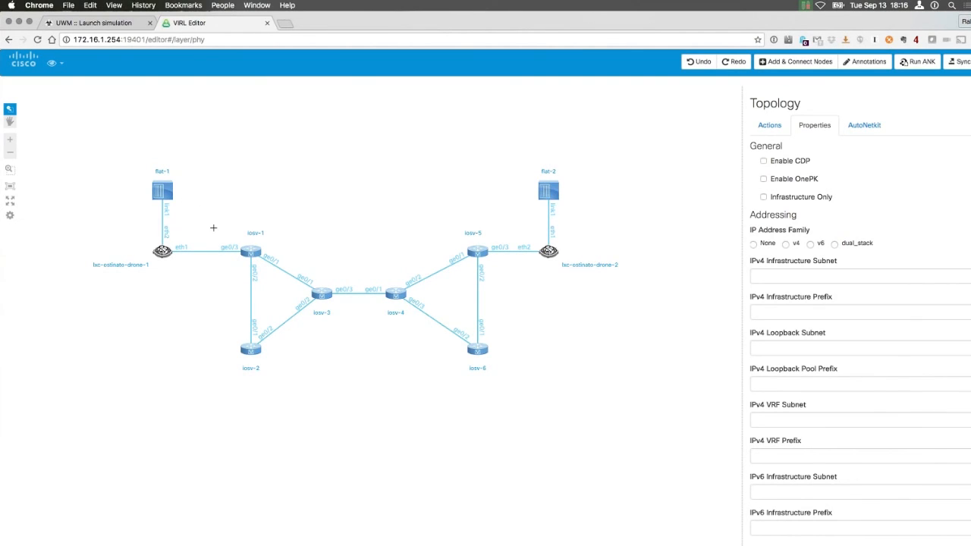
- Show the annotations layer again and run AutoNetkit on the topology with its log displayed
left_click(61, 66)
left_click(66, 85)
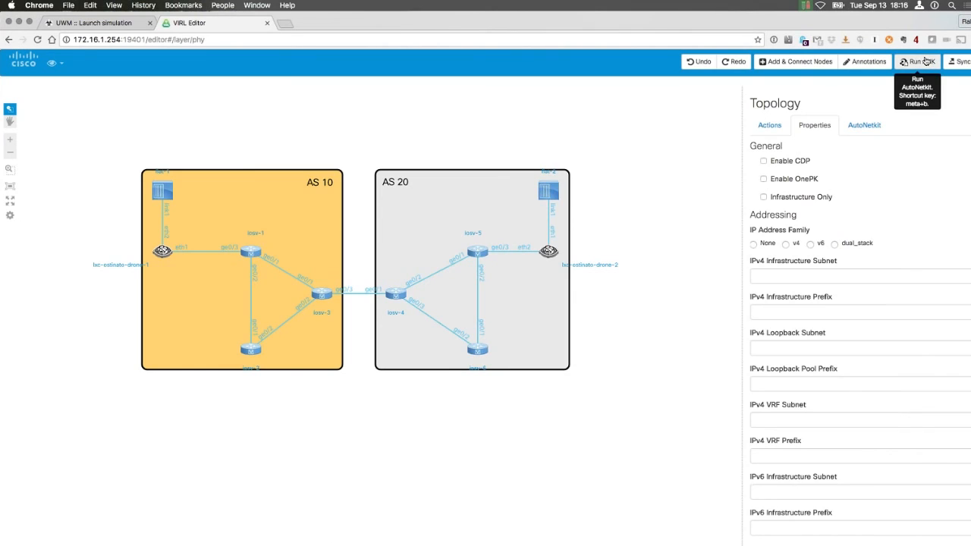
left_click(866, 128)
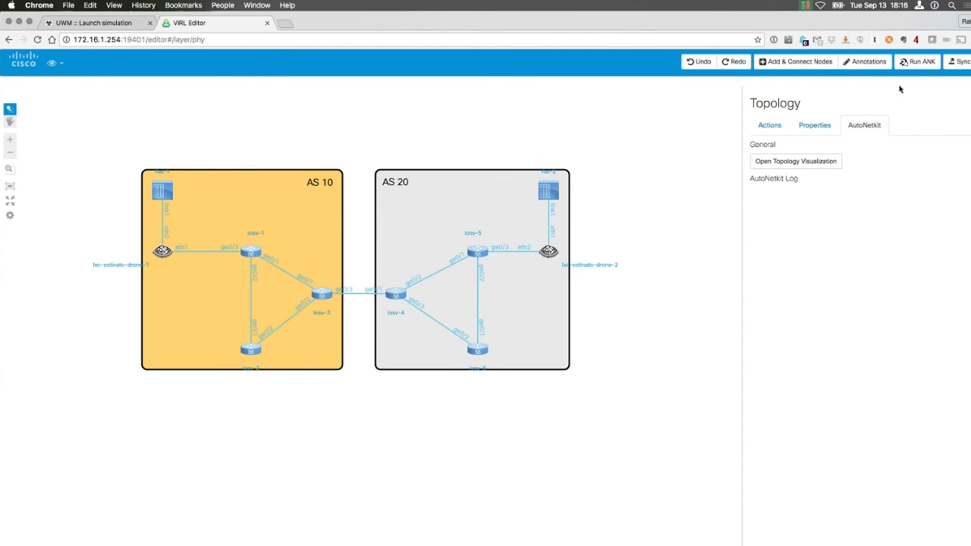
left_click(922, 62)
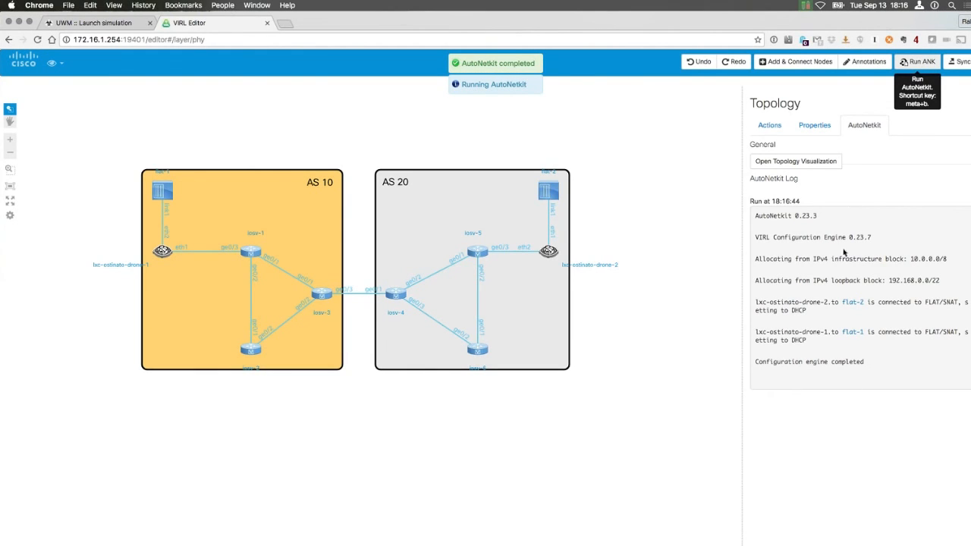
left_click_drag(876, 371, 756, 216)
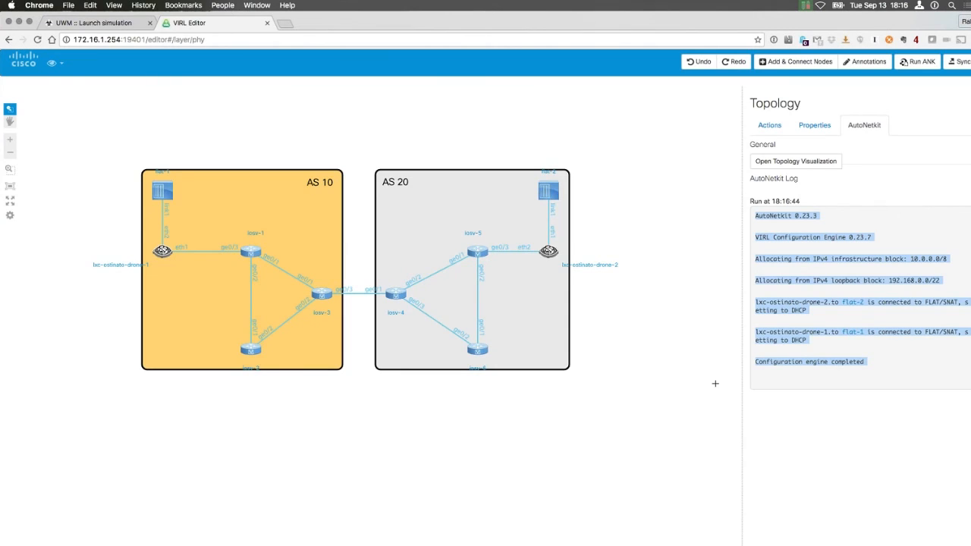
left_click(765, 257)
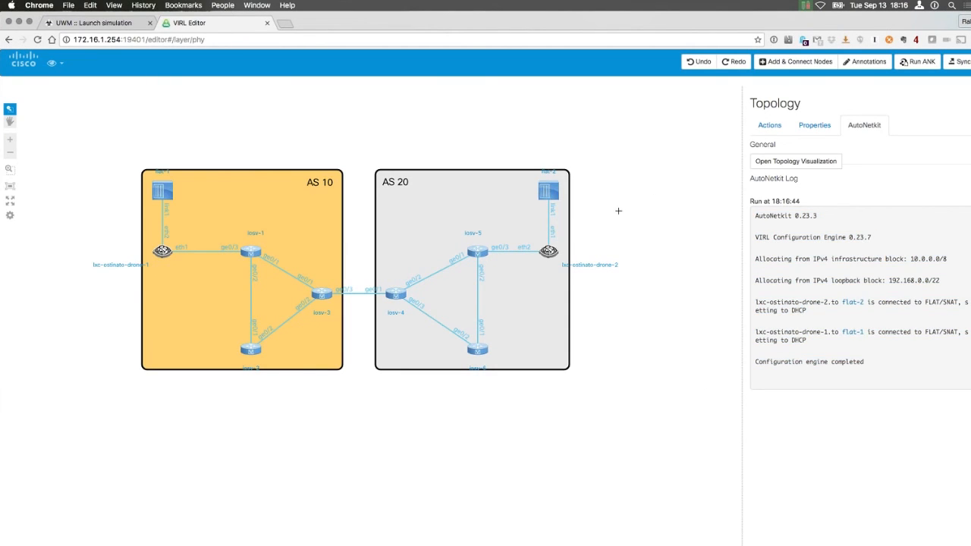
- Examine the generated configuration of iosv-4, especially its OSPF, iBGP client and eBGP sections
left_click(477, 253)
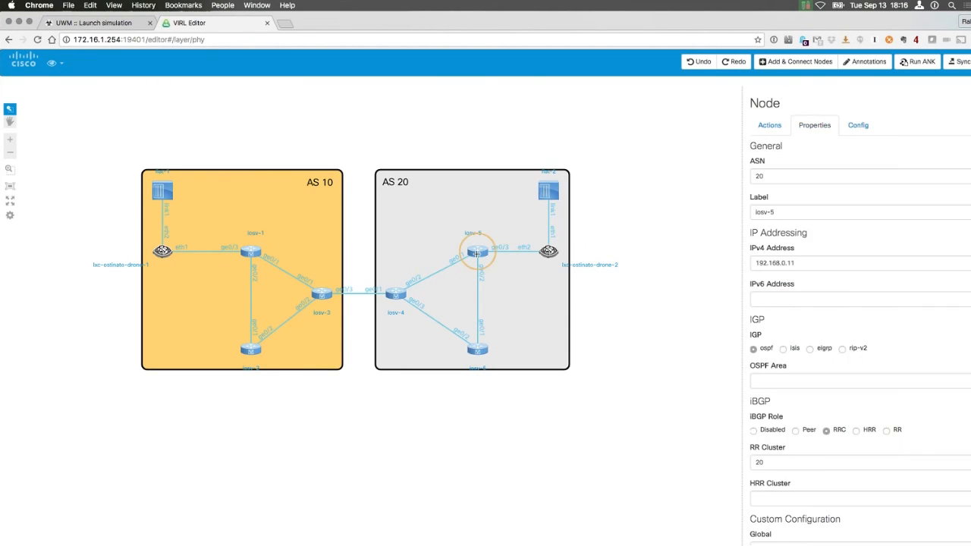
left_click(394, 293)
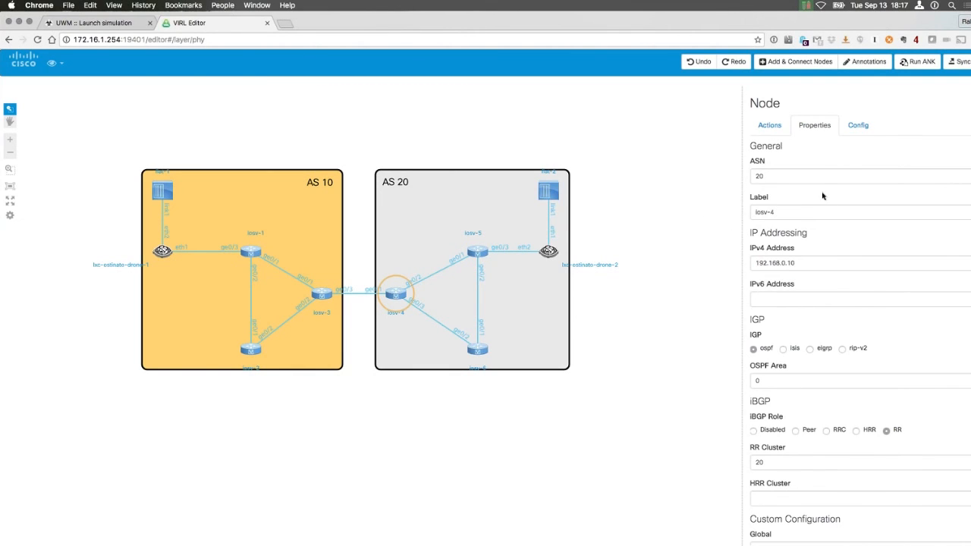
left_click(859, 126)
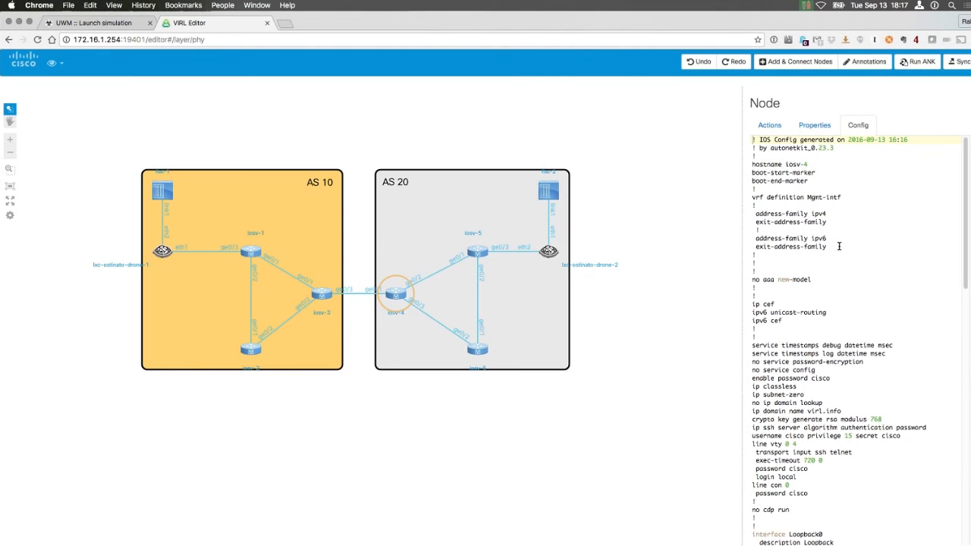
scroll(839, 246, "down", 15)
scroll(839, 246, "down", 10)
left_click_drag(780, 261, 866, 307)
scroll(821, 373, "down", 2)
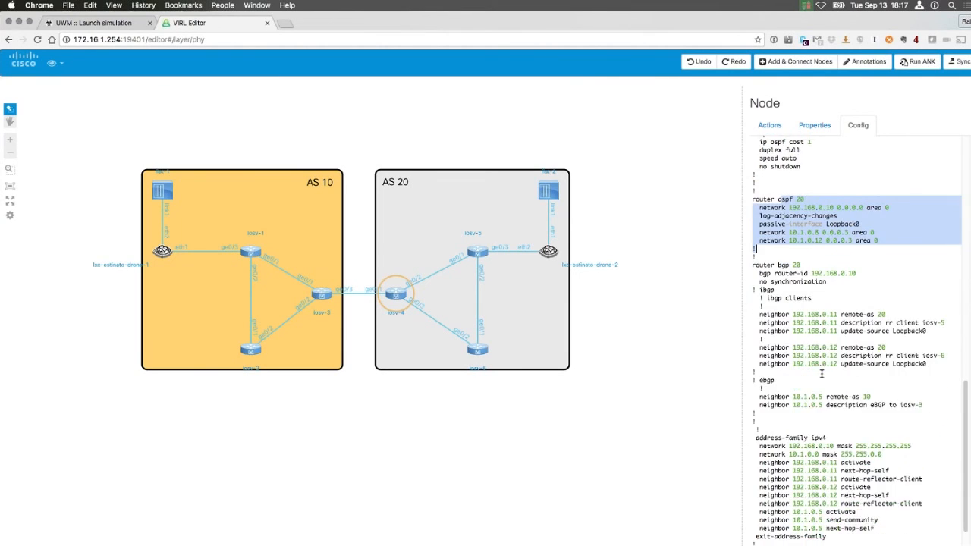
scroll(821, 374, "down", 1)
left_click_drag(752, 251, 859, 346)
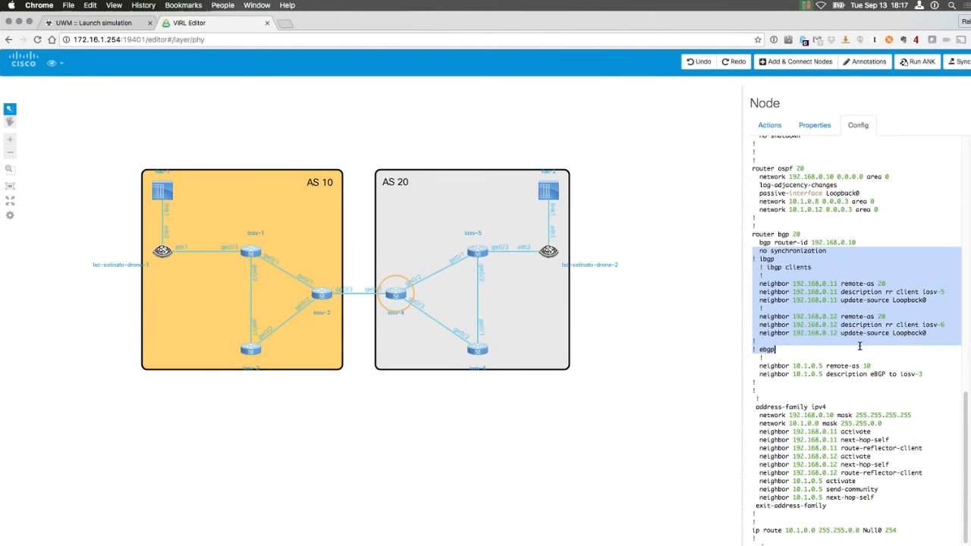
left_click_drag(752, 351, 792, 385)
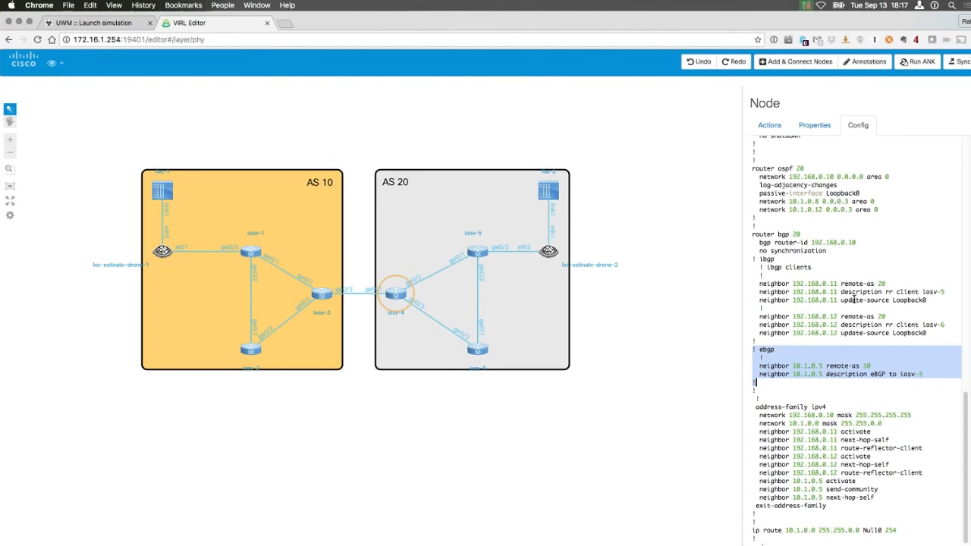
left_click(681, 295)
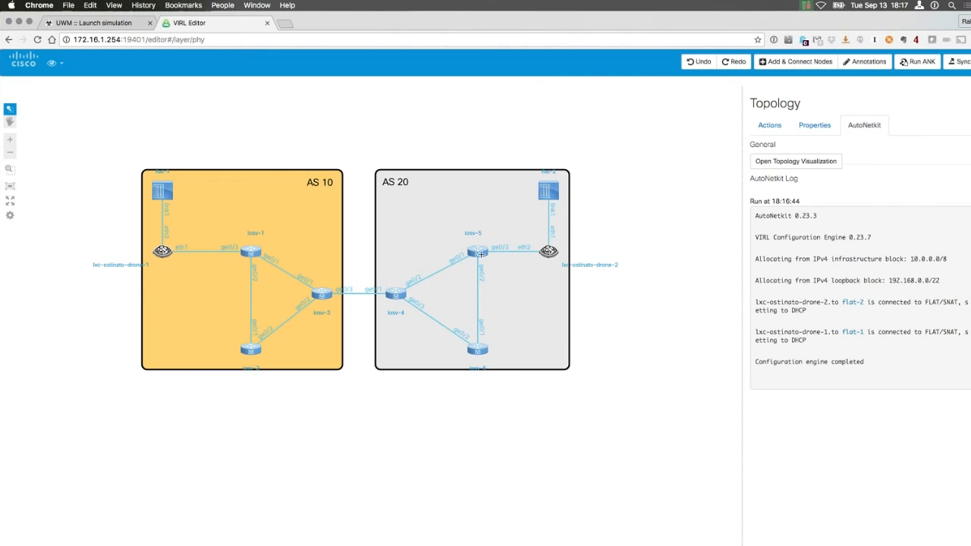
- Examine the OSPF and iBGP route reflector sections in the generated configuration of iosv-5
left_click(480, 253)
scroll(904, 308, "down", 20)
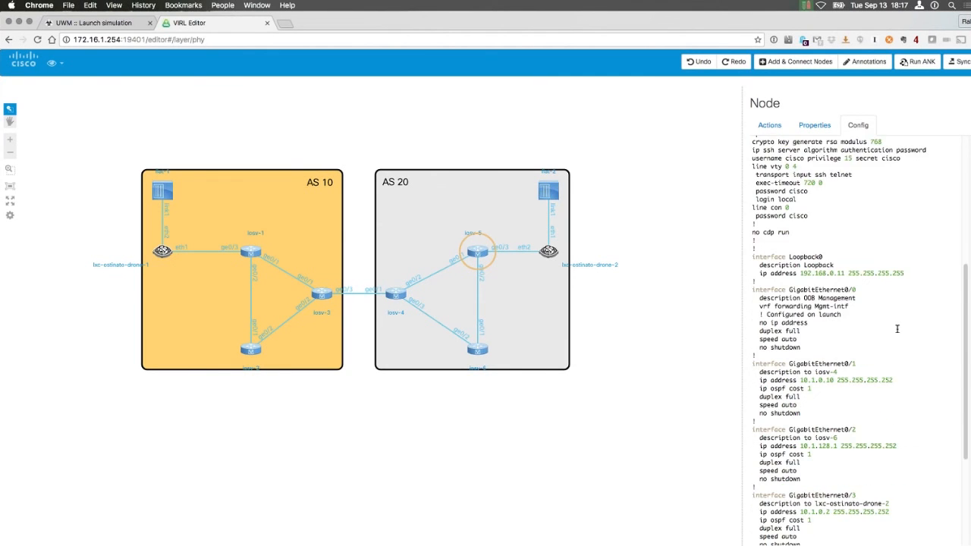
left_click_drag(772, 337, 828, 396)
left_click_drag(754, 437, 846, 483)
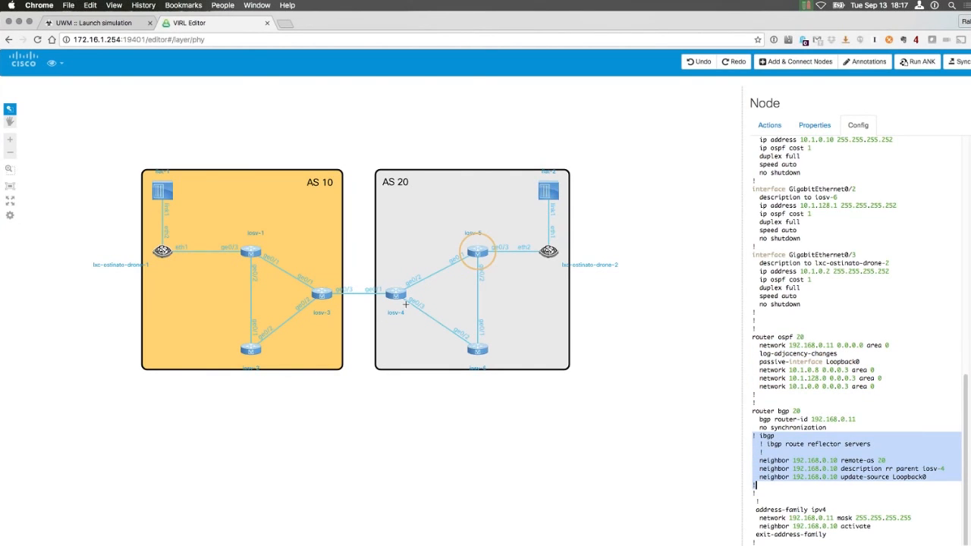
left_click(681, 377)
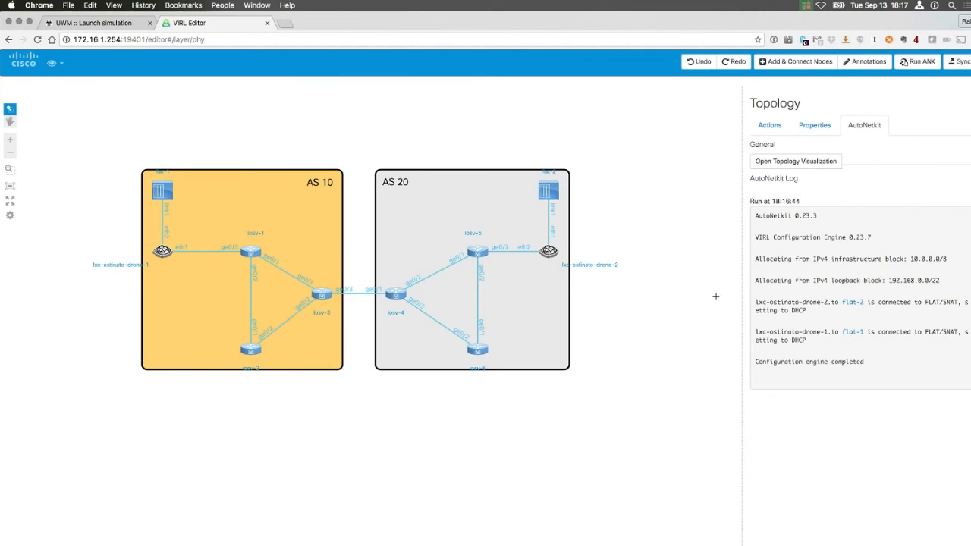
- Open the AutoNetkit topology visualization and hide its annotations to examine the node grouping in the physical view
left_click(793, 161)
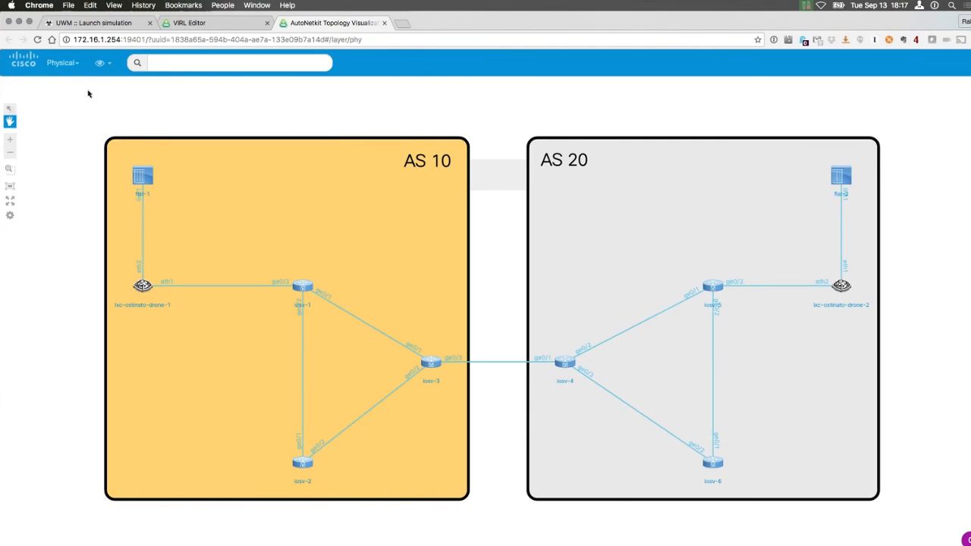
left_click(73, 67)
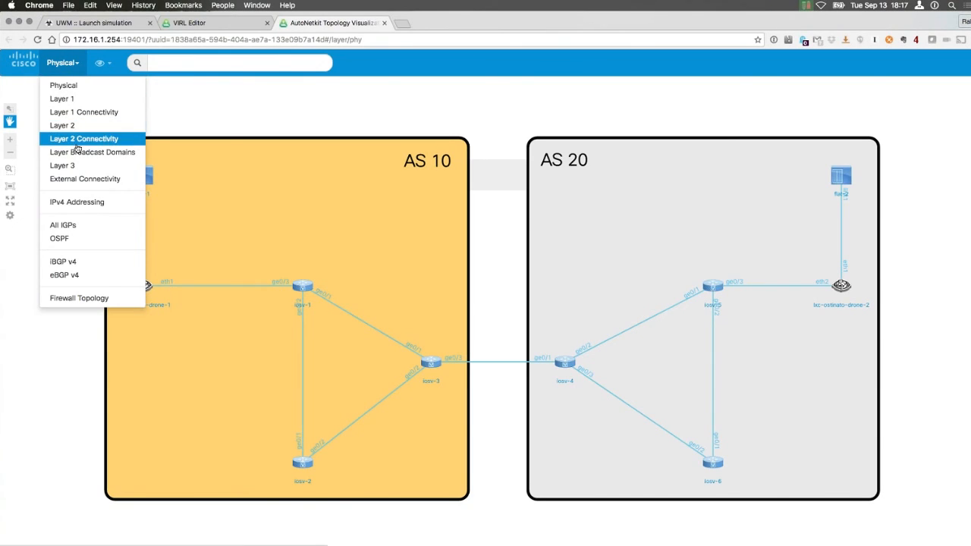
left_click(78, 241)
left_click(100, 72)
left_click(107, 86)
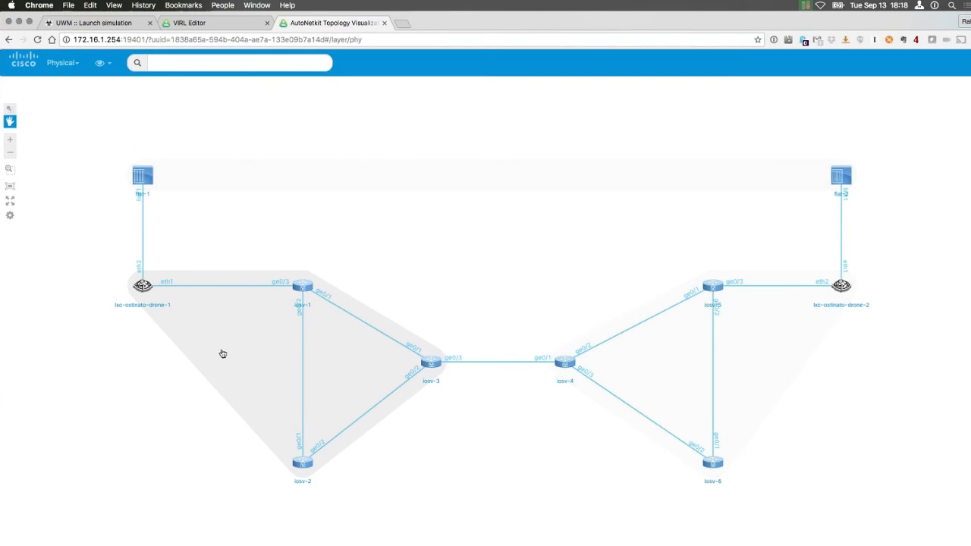
mouse_move(242, 351)
mouse_move(301, 288)
mouse_move(428, 364)
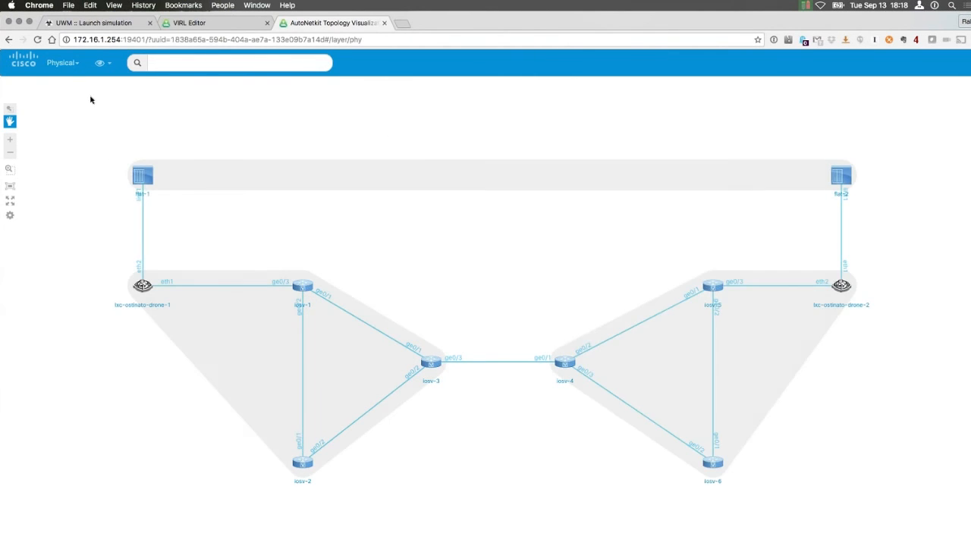
- View the iBGP v4 layer in the topology visualization and close the visualization
left_click(63, 63)
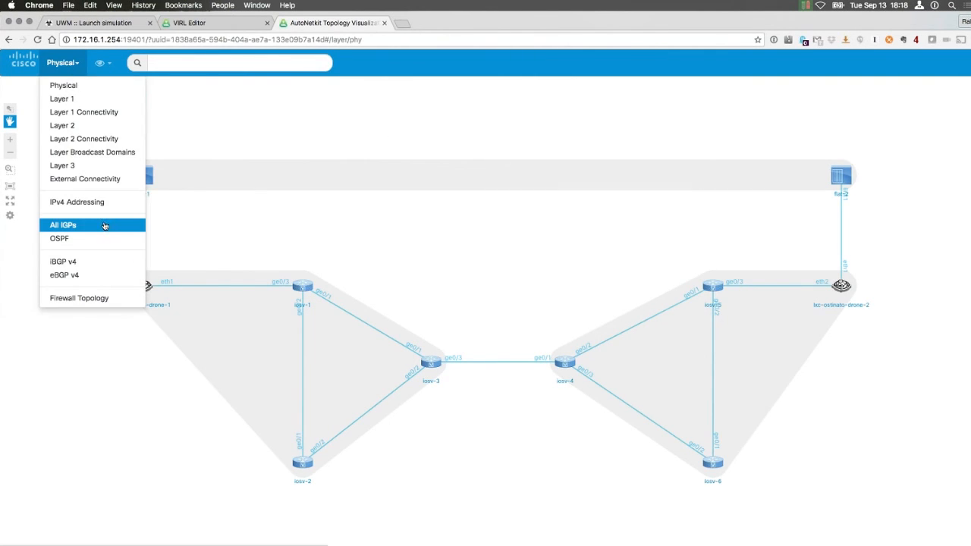
left_click(88, 262)
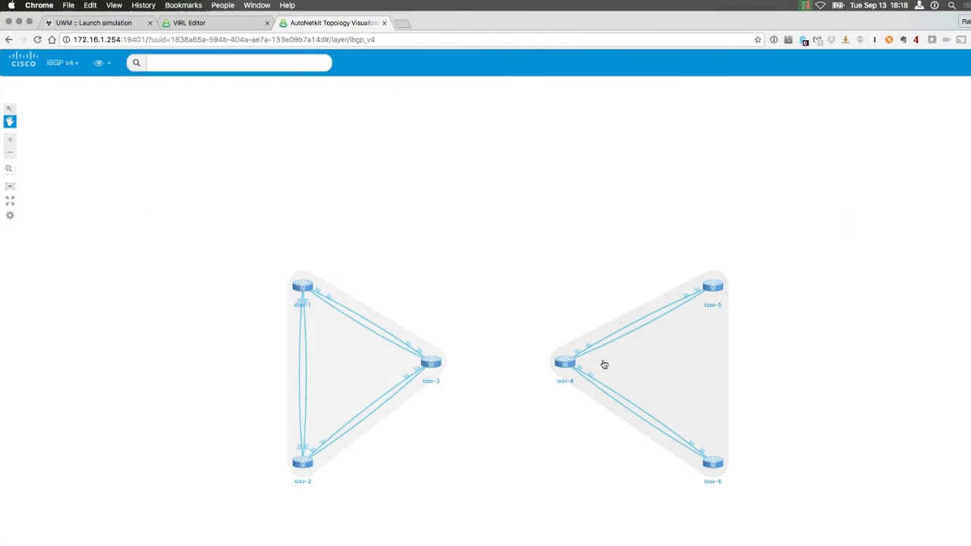
mouse_move(569, 367)
left_click(385, 23)
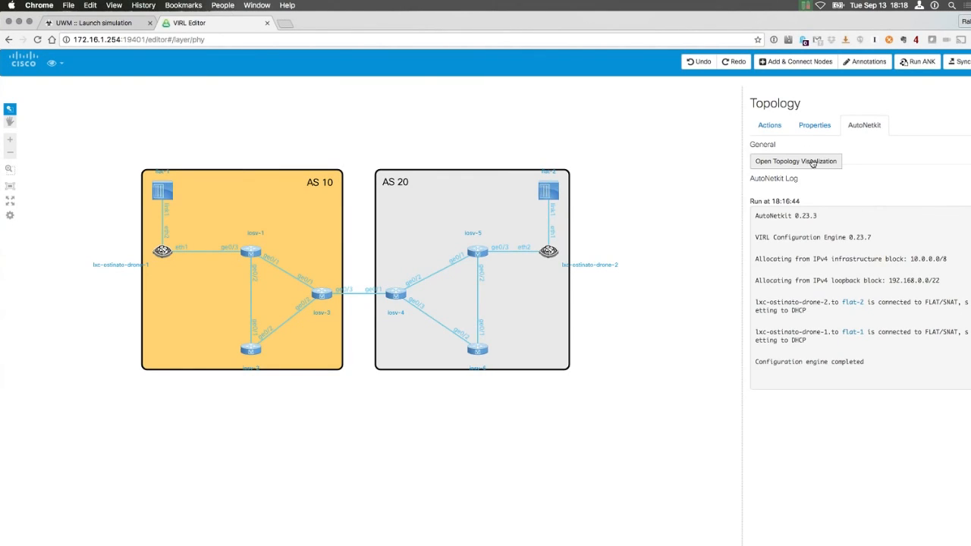
- Sync the edited topology for launch and name the simulation webinar on the UWM launch page
left_click(960, 65)
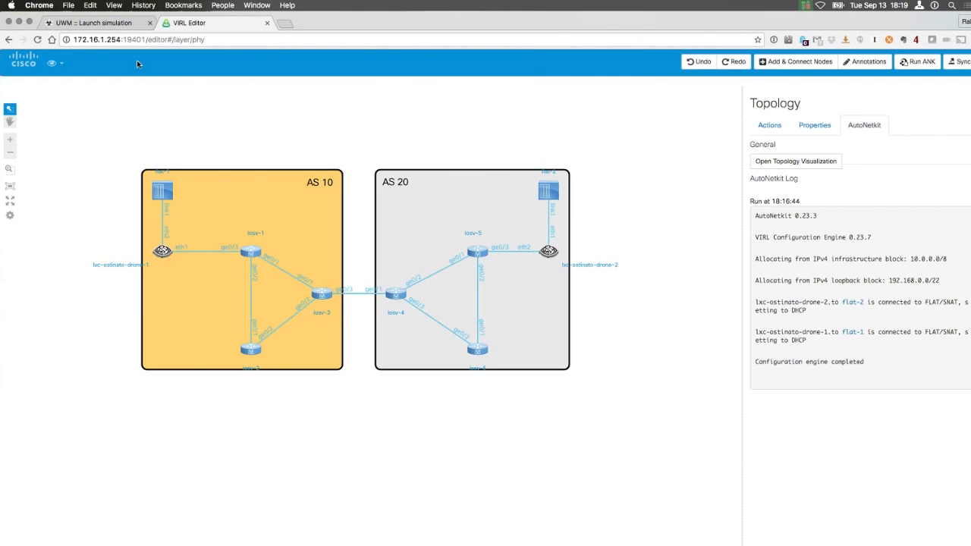
left_click(96, 23)
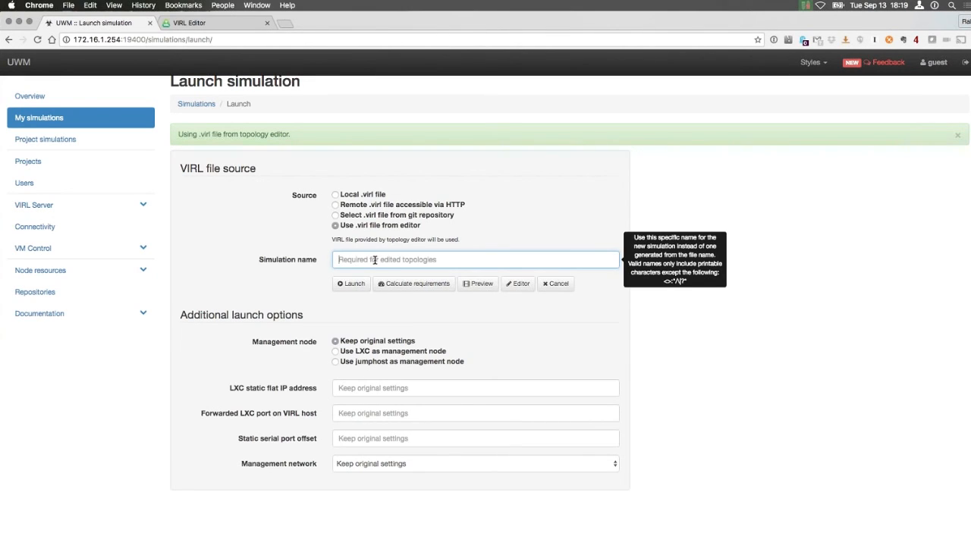
type("webi")
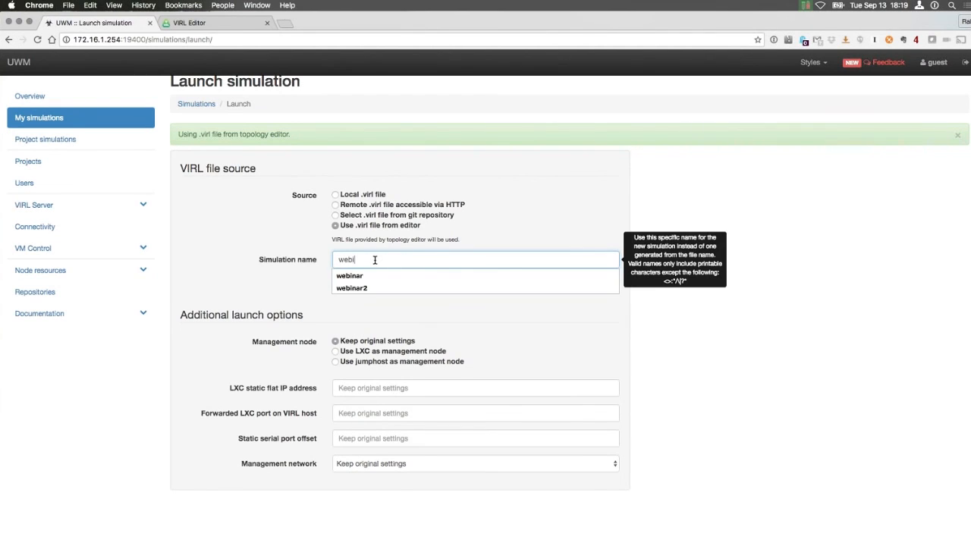
key("Down")
key("Return")
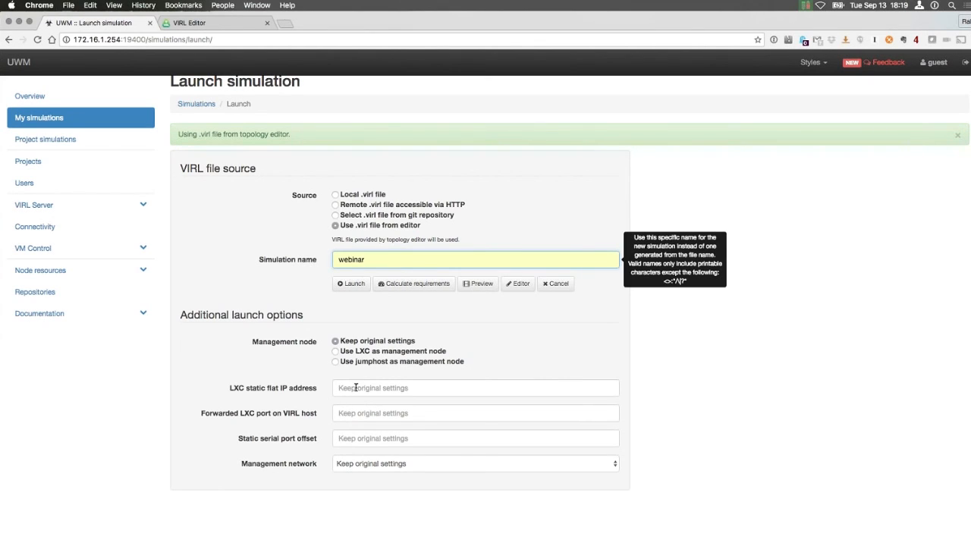
- Review the available management network options and preview the topology without changing the launch settings
left_click(388, 463)
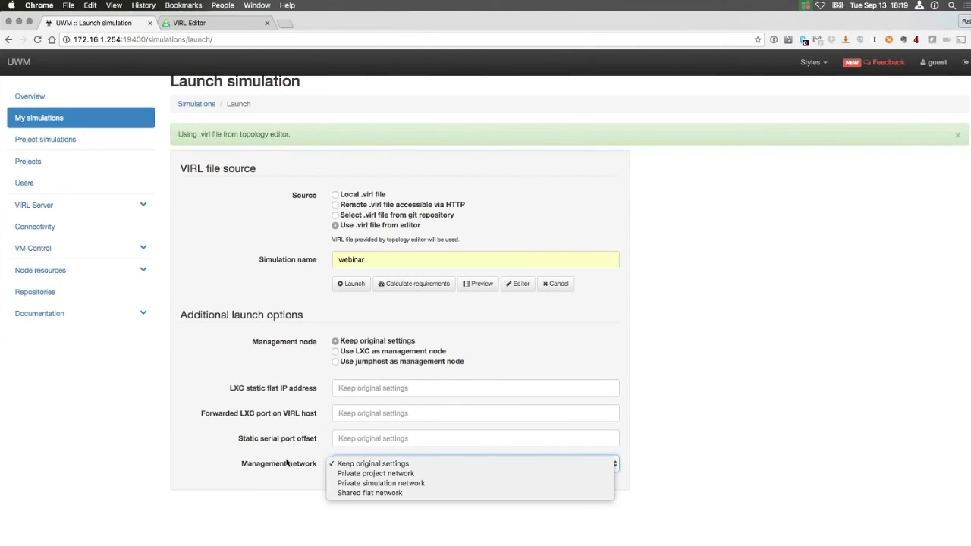
left_click(286, 463)
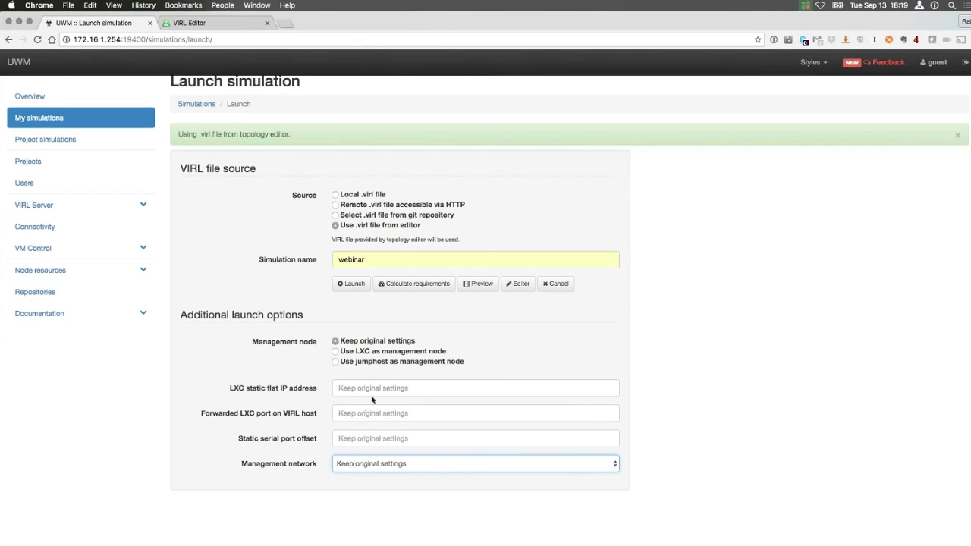
left_click(481, 292)
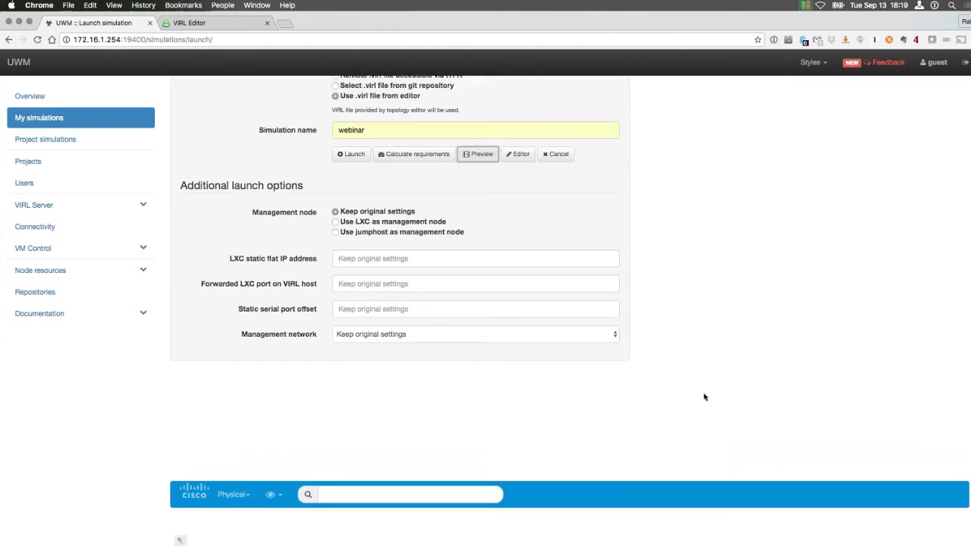
scroll(505, 266, "up", 5)
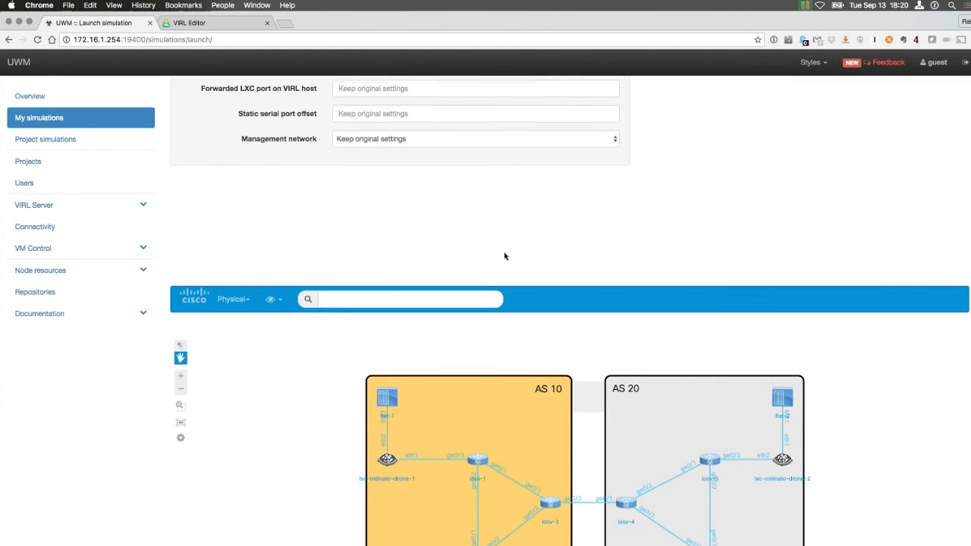
scroll(502, 268, "up", 3)
- Calculate the topology's resource requirements and examine the required and available CPU, RAM and VM quota
left_click(419, 334)
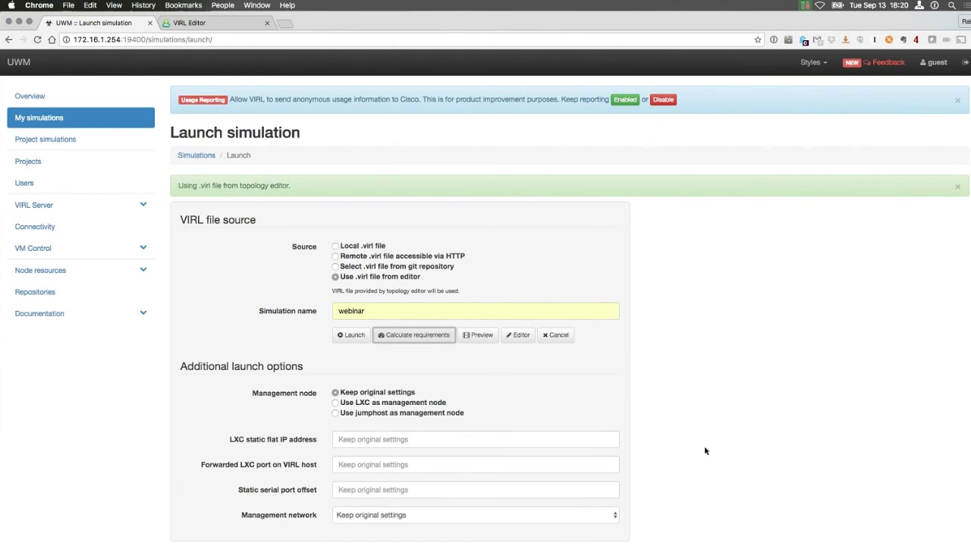
scroll(705, 450, "down", 5)
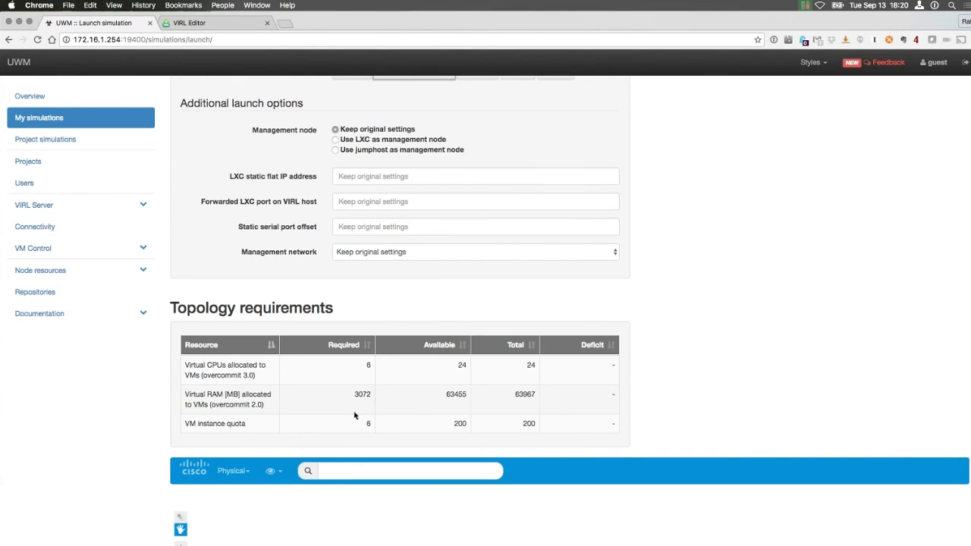
scroll(725, 328, "up", 2)
scroll(725, 328, "up", 3)
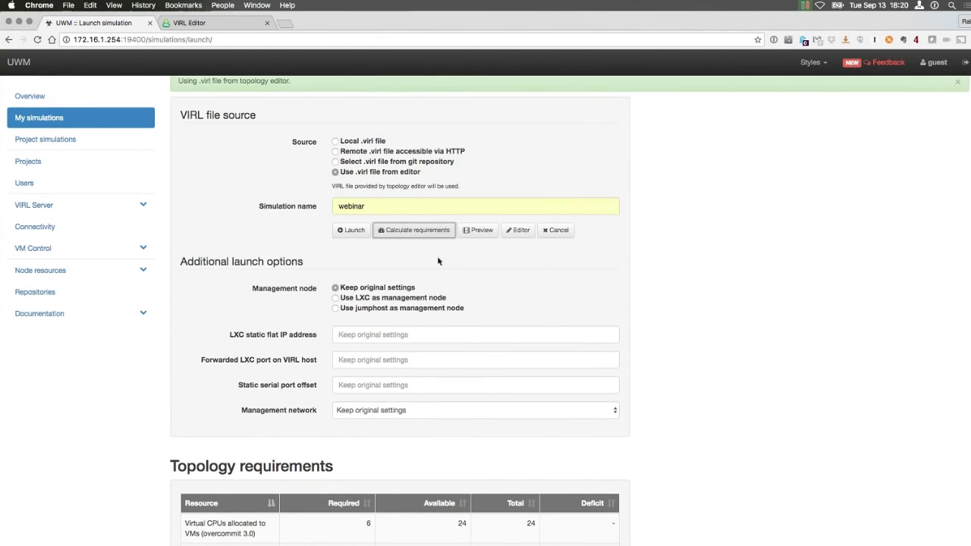
- Launch the webinar simulation and check the state of its nodes
left_click(350, 231)
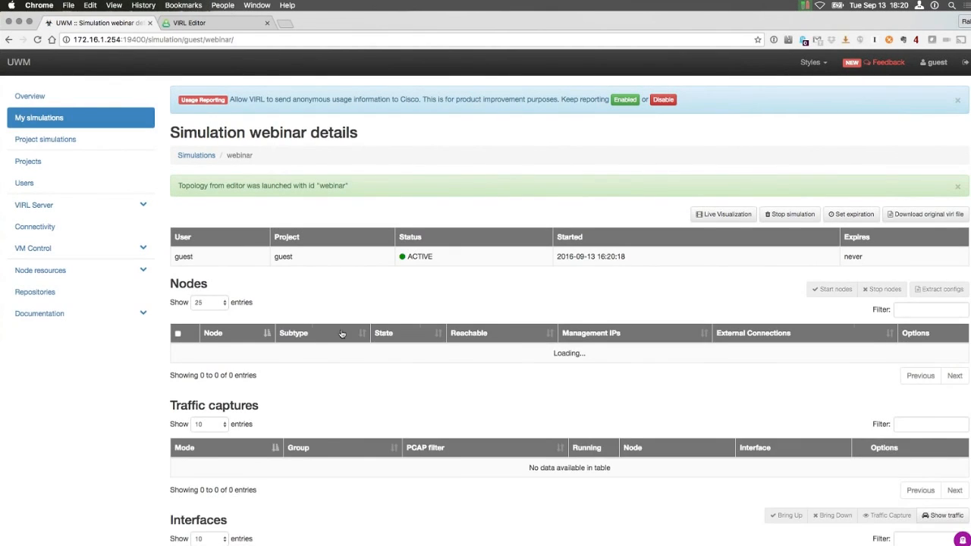
scroll(235, 258, "down", 3)
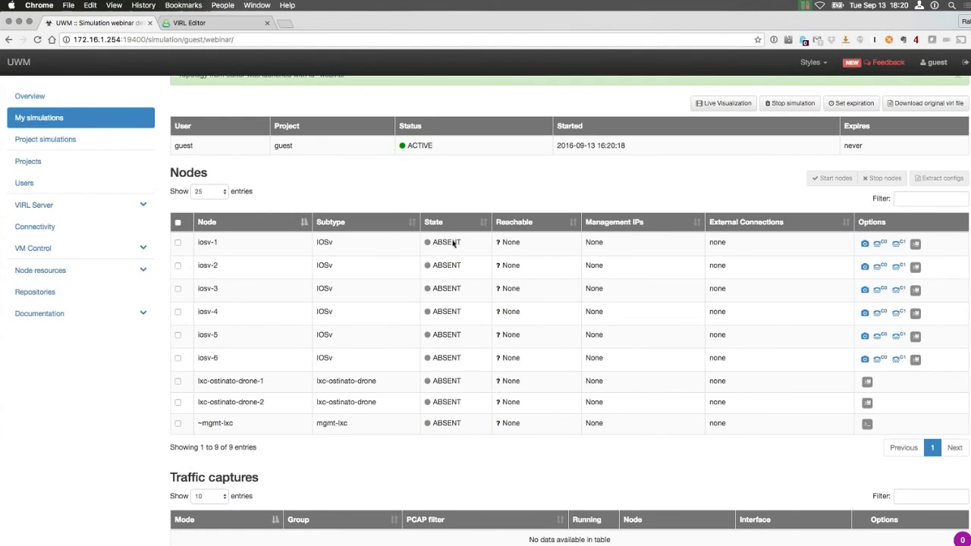
scroll(480, 329, "up", 1)
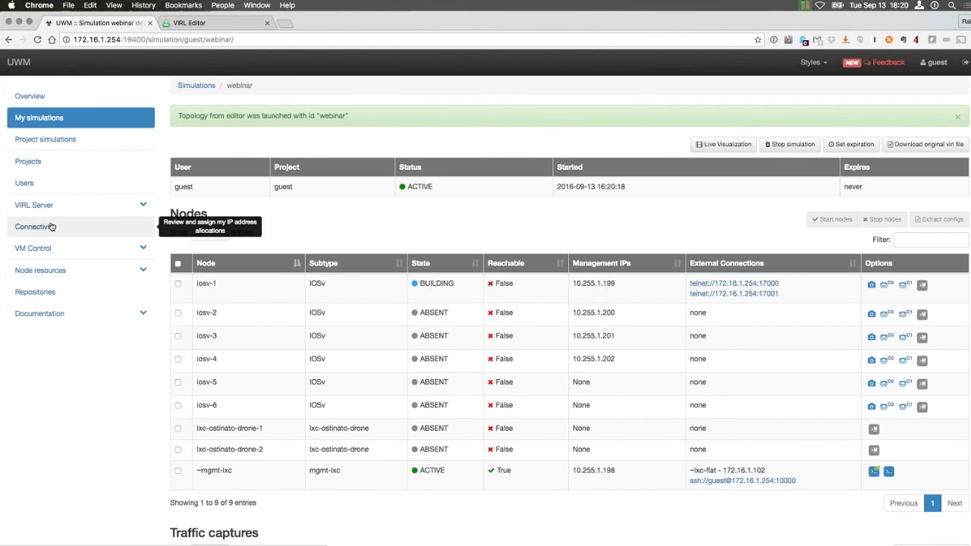
- Open the guest user's settings to examine the SSH public key, and return to the webinar simulation details without saving
left_click(25, 189)
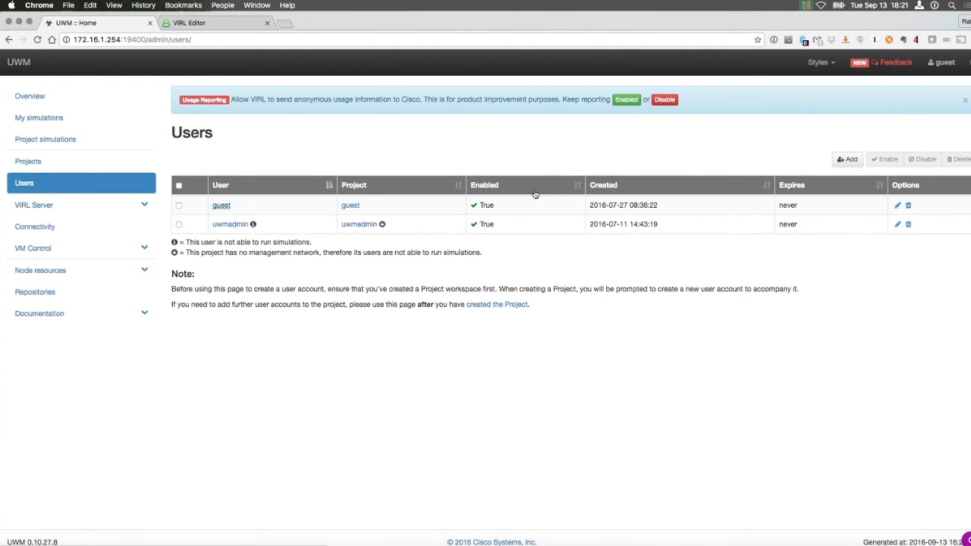
left_click(897, 205)
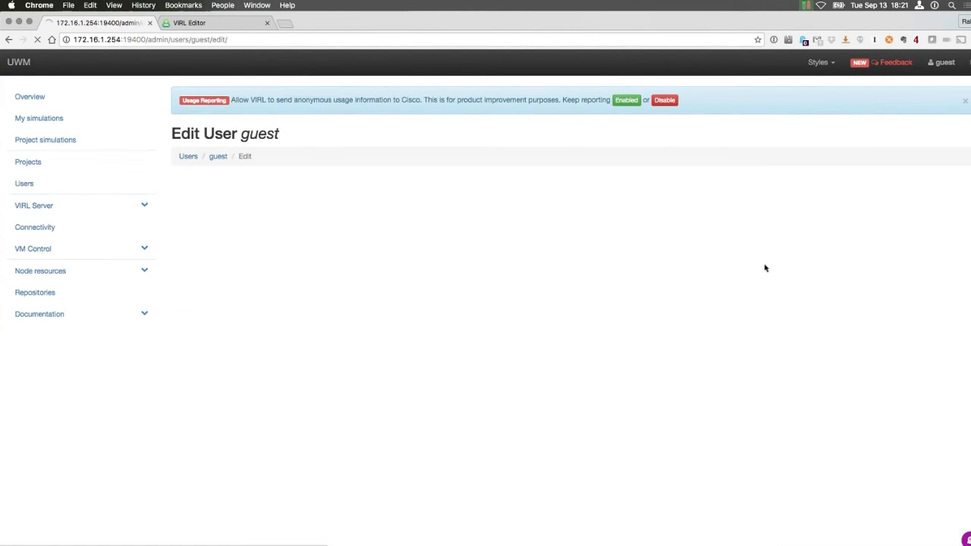
left_click_drag(620, 360, 621, 459)
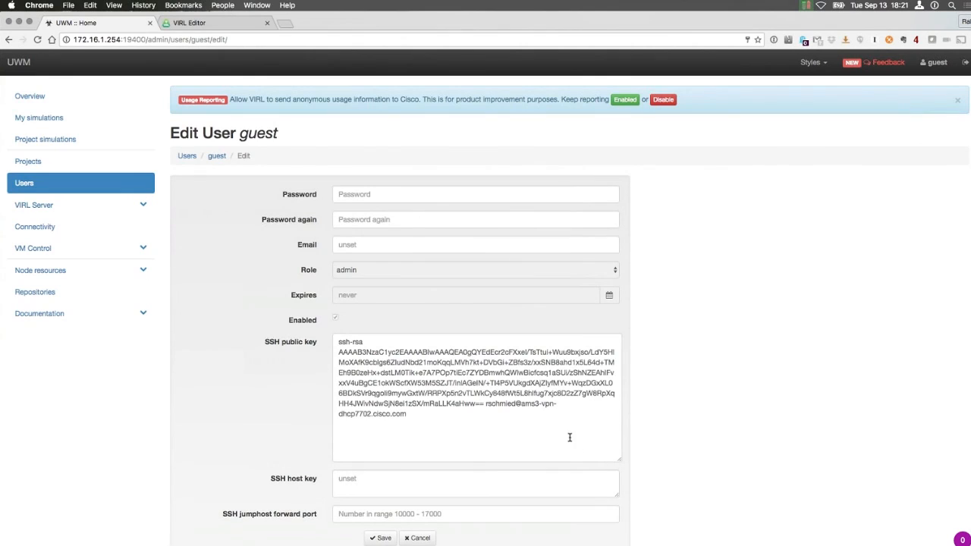
triple_click(353, 358)
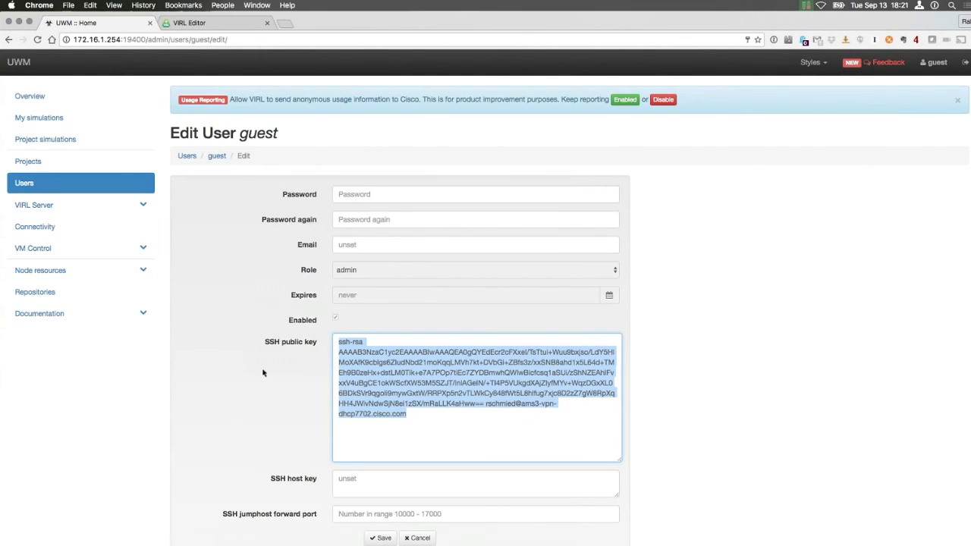
left_click(47, 123)
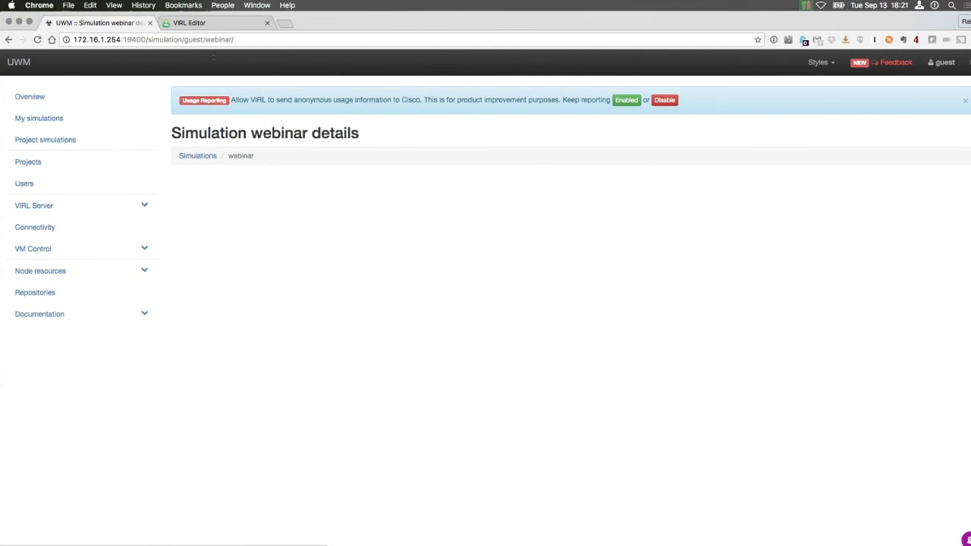
- Switch to the VIRL Editor and select all peer nodes of iosv-4
left_click(189, 23)
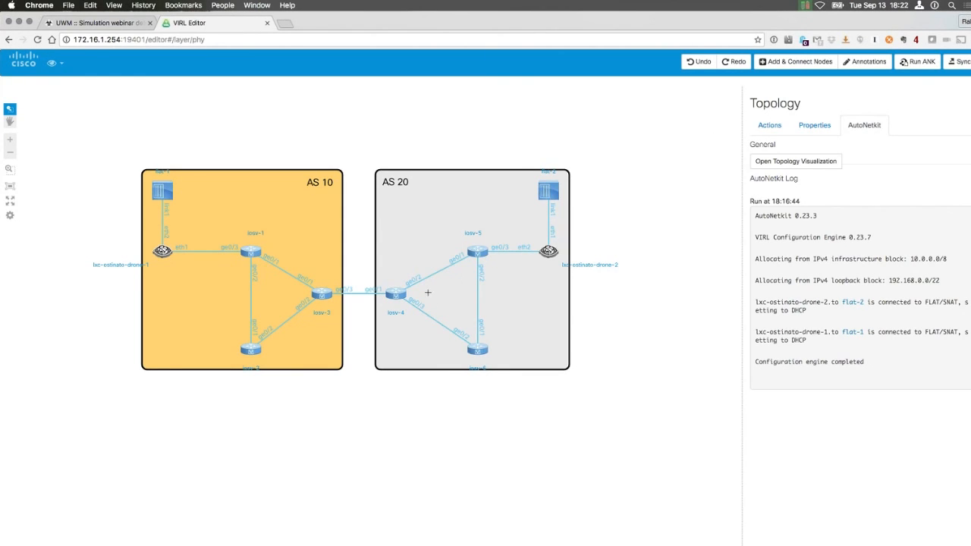
left_click(396, 294)
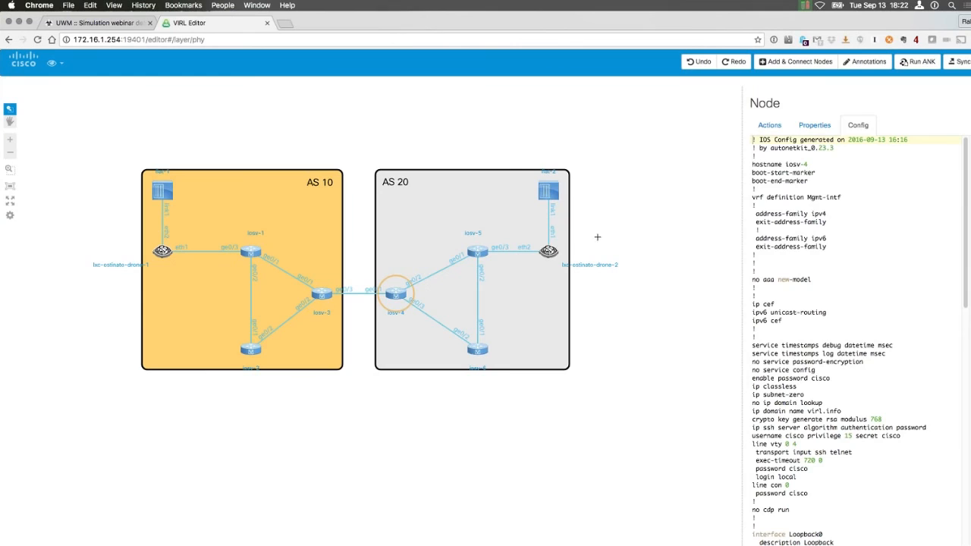
left_click(767, 127)
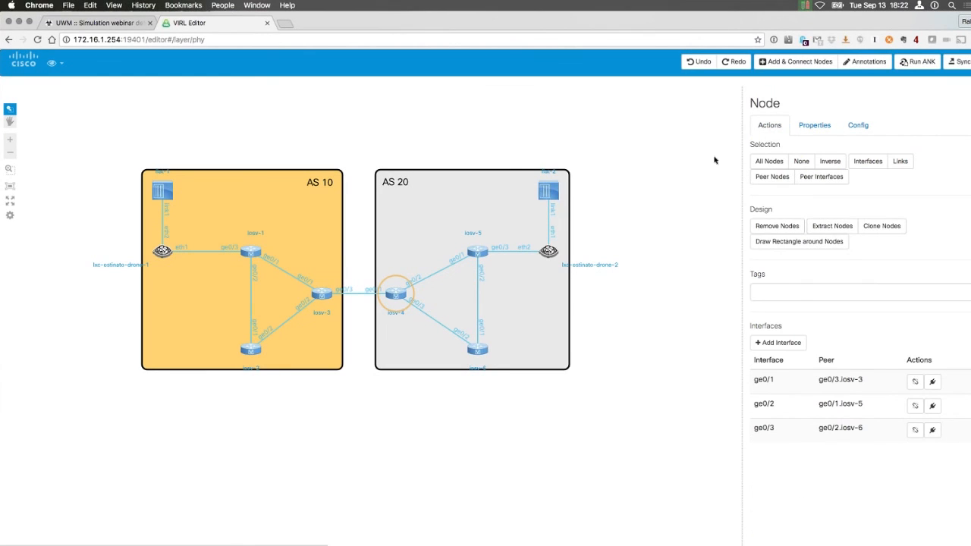
left_click(773, 179)
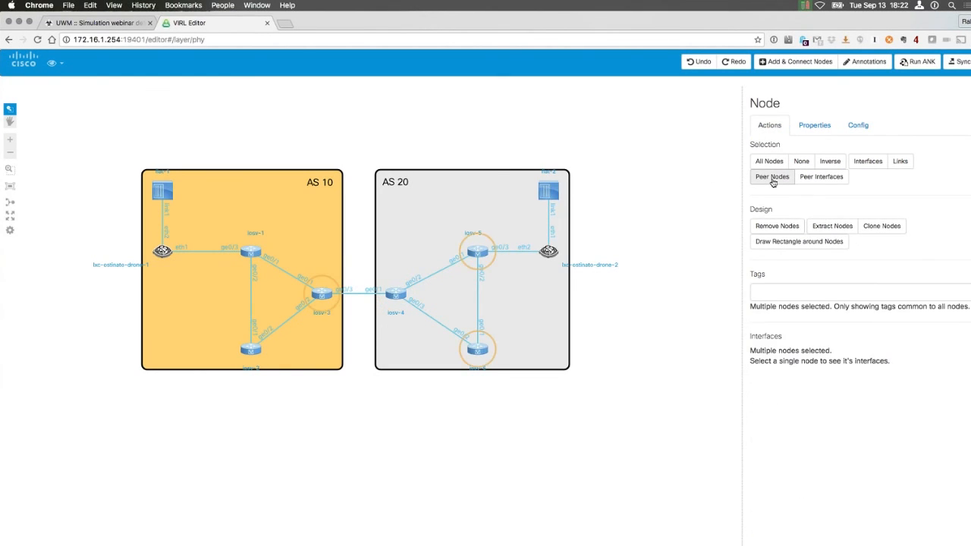
- Select all interfaces of iosv-4 and view their shared properties
left_click(394, 295)
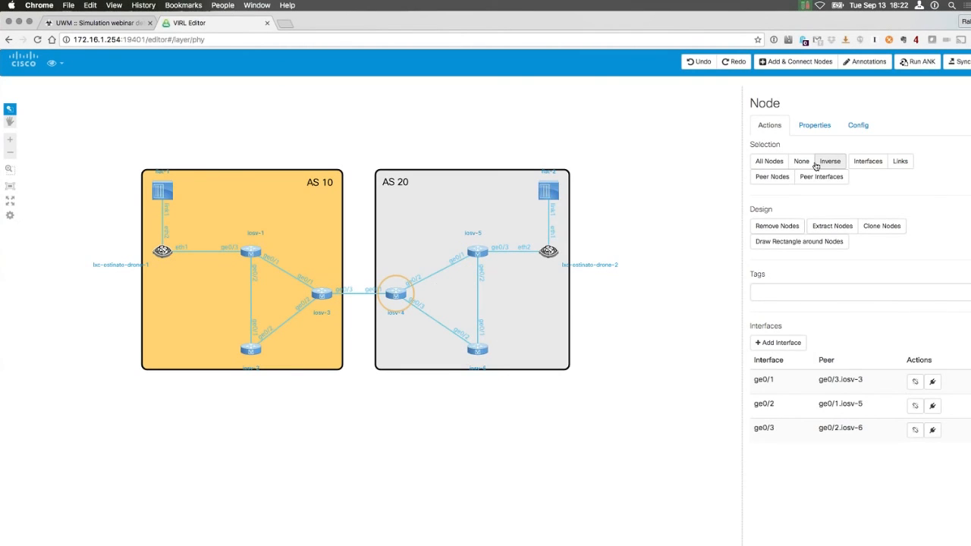
left_click(867, 160)
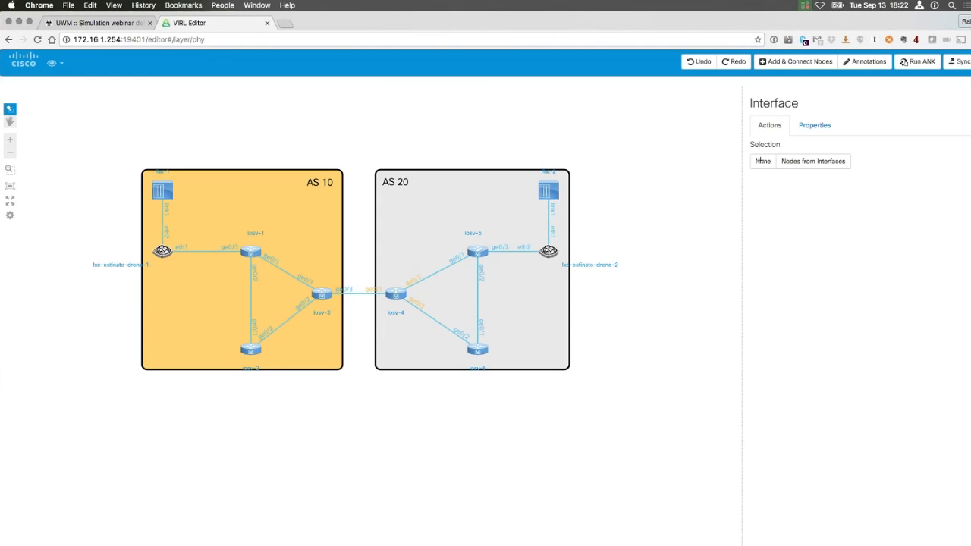
left_click(816, 127)
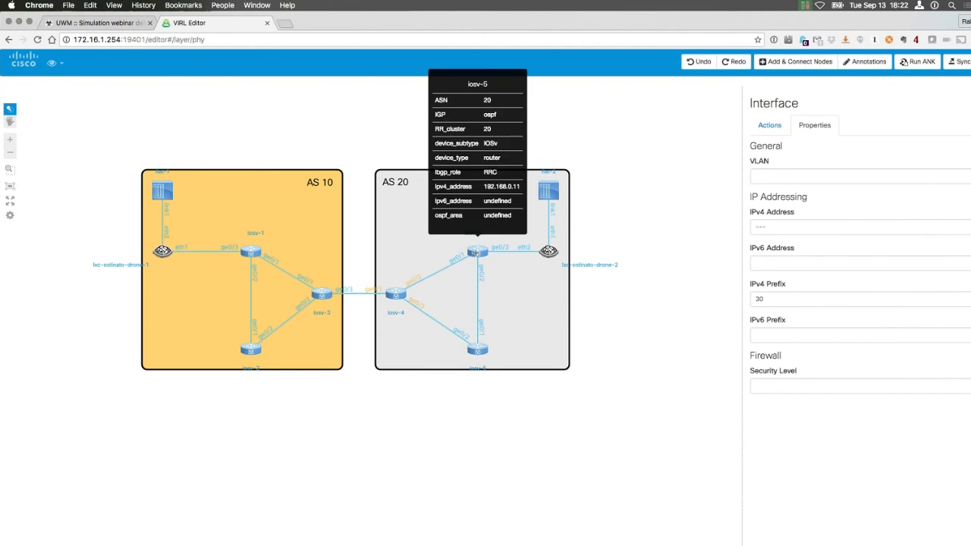
- Select iosv-5, invert the node selection and clear it
left_click(477, 252)
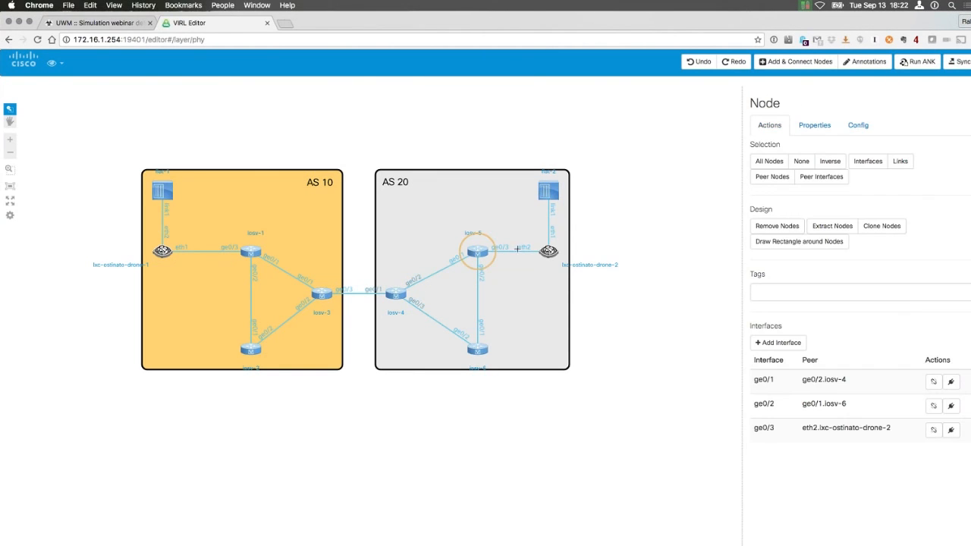
left_click(824, 163)
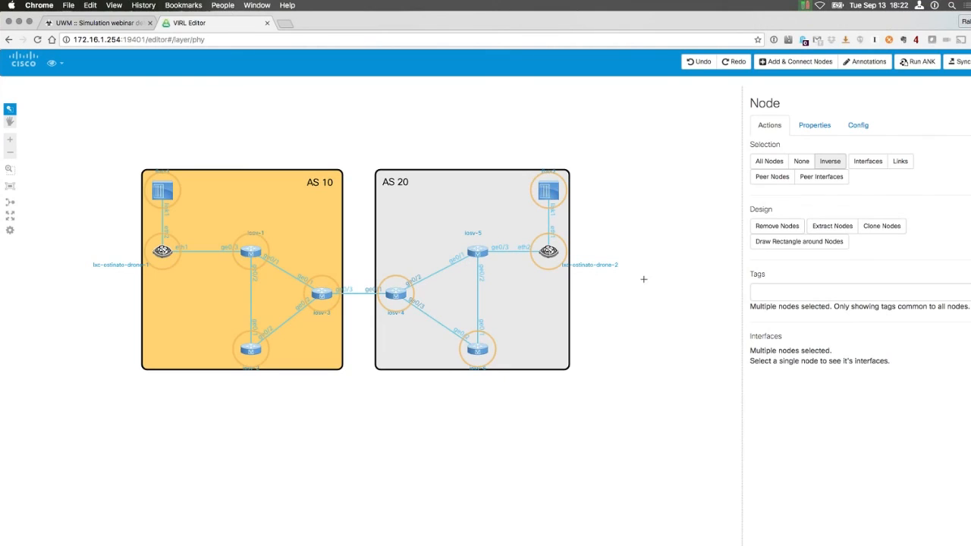
left_click(628, 299)
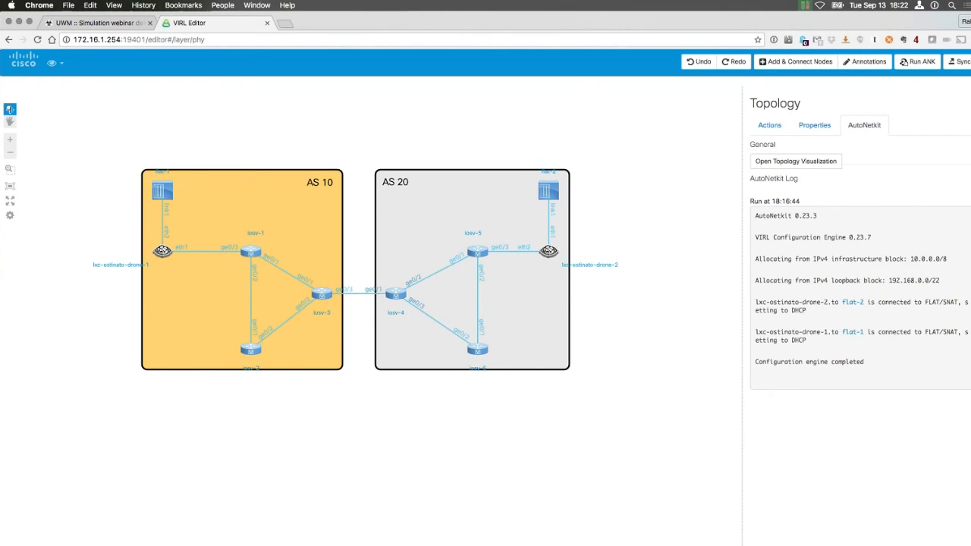
- Select all six iosv routers across both autonomous systems and add the tag router to them
left_click_drag(501, 436, 214, 206)
left_click(765, 292)
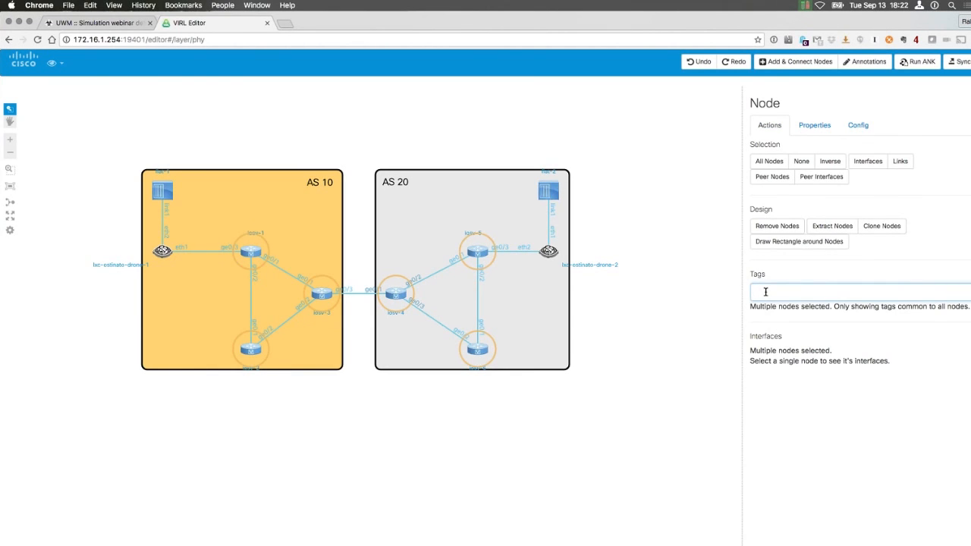
type("router")
key("Return")
left_click(719, 337)
- Select the three routers in AS 20, add the tag as20 to them and clear the selection
left_click_drag(540, 437, 375, 230)
left_click_drag(513, 396, 381, 237)
left_click(824, 292)
type("as20")
key("Return")
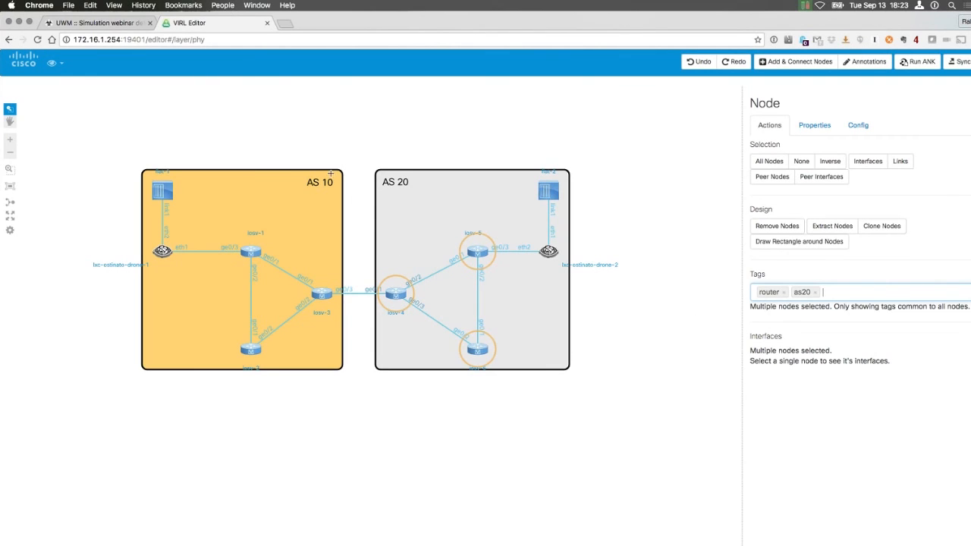
left_click(213, 126)
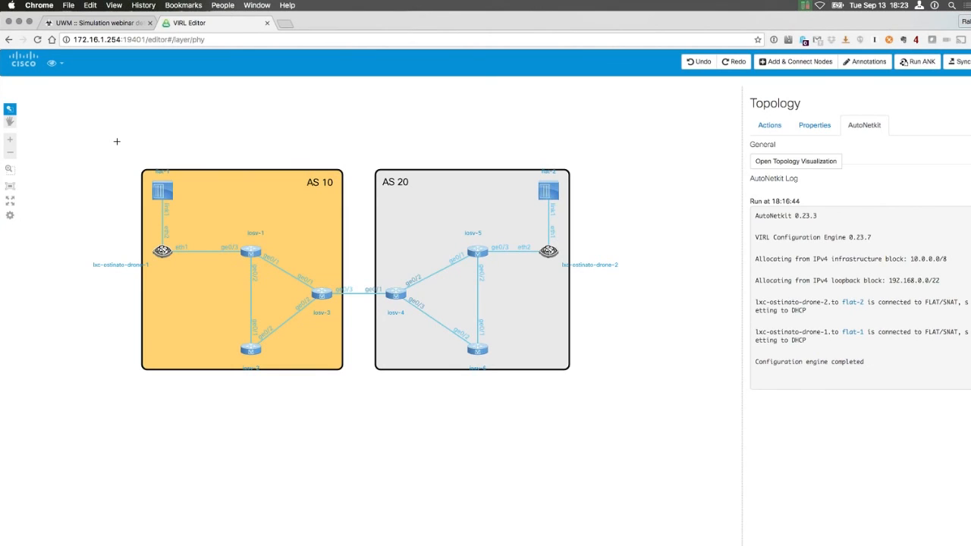
- Return to the webinar simulation details in UWM and check the state and reachability of all nodes, including ~mgmt-lxc
left_click(95, 23)
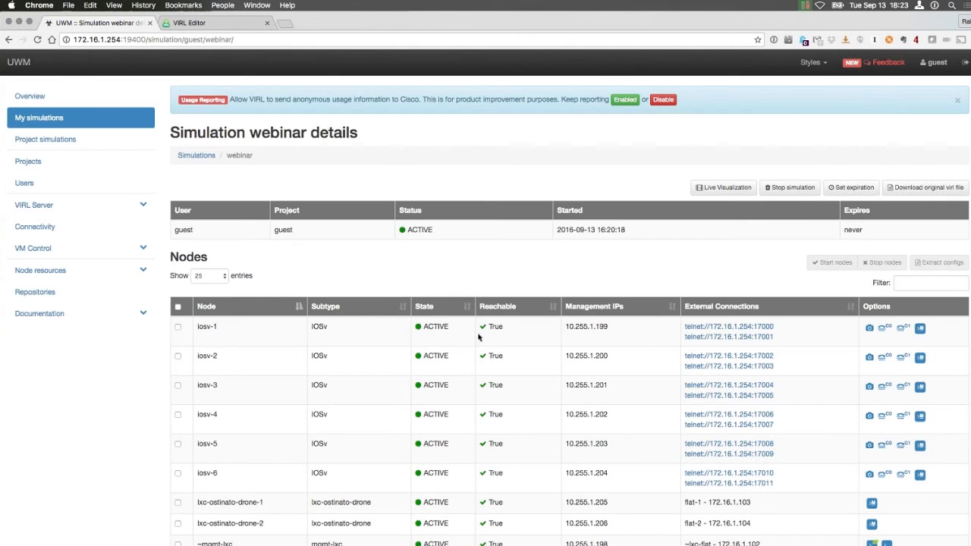
scroll(478, 336, "down", 1)
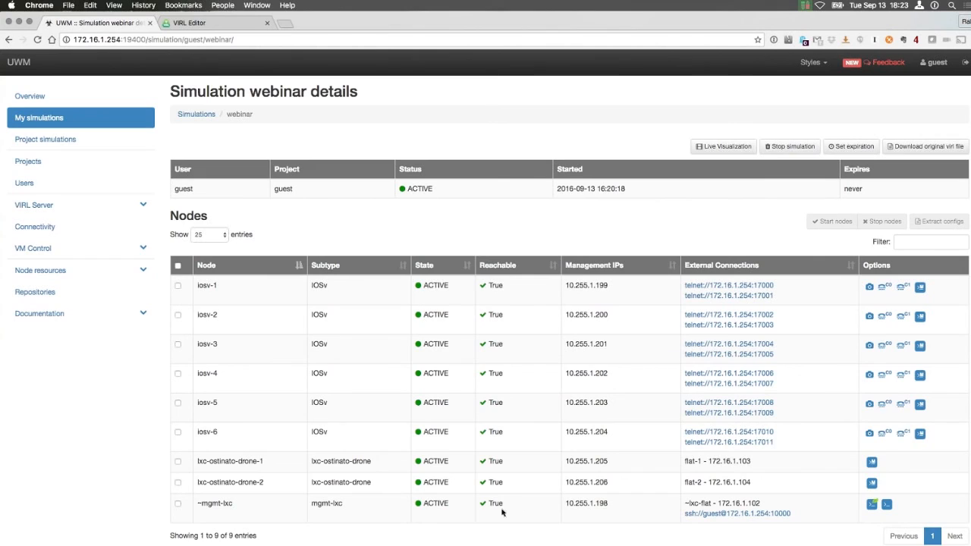
left_click_drag(204, 504, 558, 499)
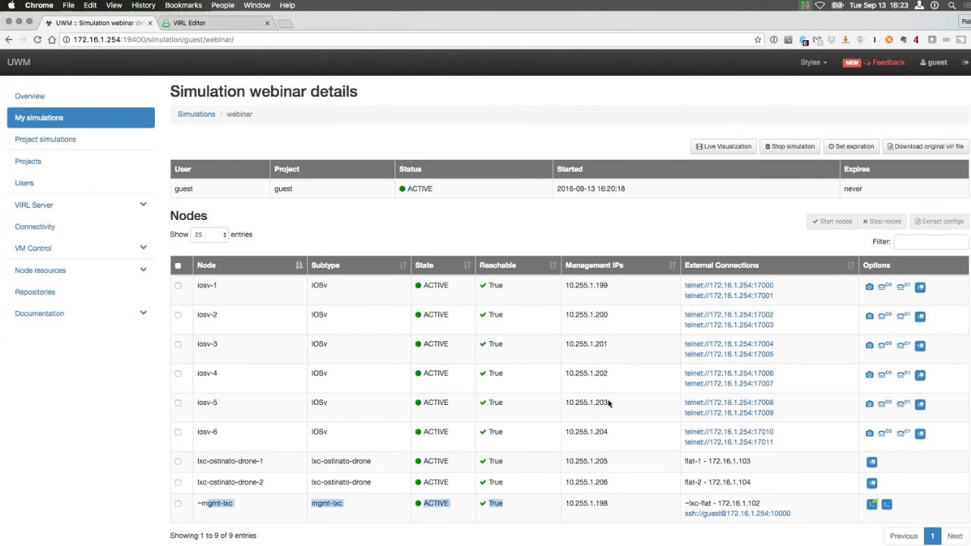
- Open an SSH session to the ~mgmt-lxc node from its external connection link and close the leftover blank browser page
left_click(747, 513)
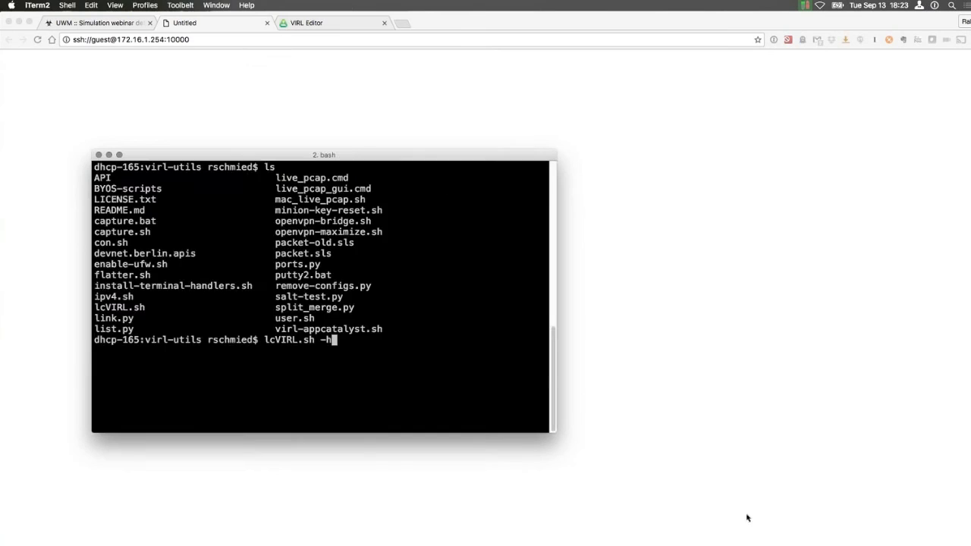
key("Return")
key("Return")
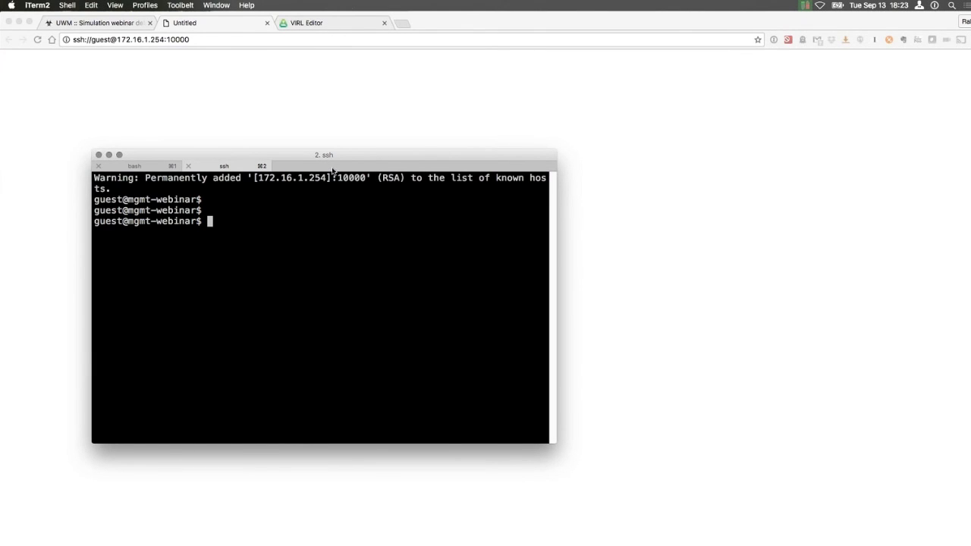
left_click_drag(323, 156, 346, 141)
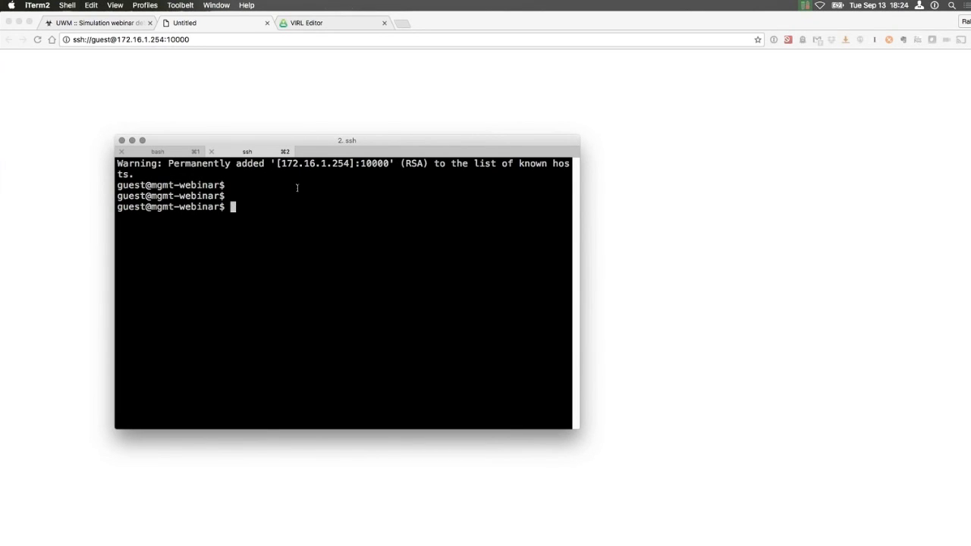
left_click(267, 24)
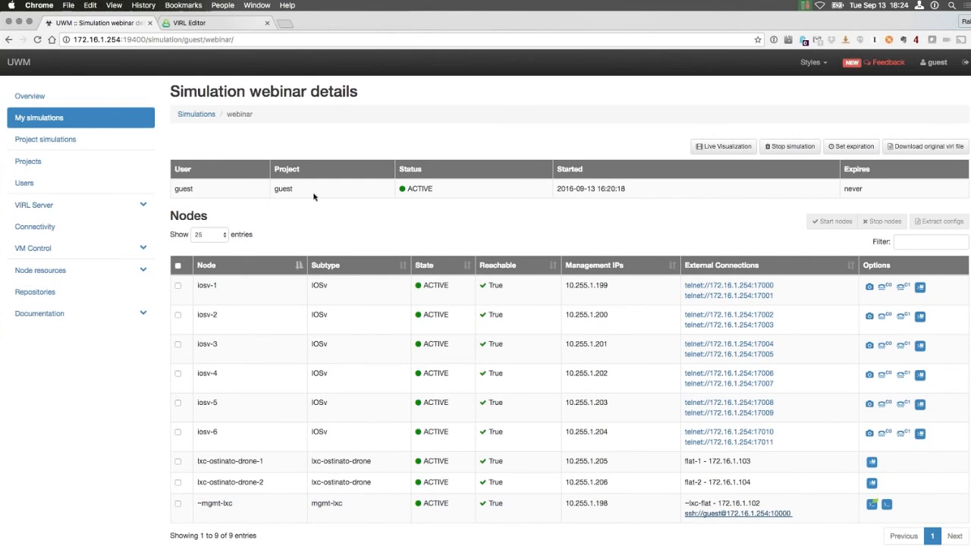
- Copy iosv-1's management IP 10.255.1.199, ping it from the mgmt-lxc SSH session, stop the ping and return to the simulation page
left_click_drag(619, 286, 564, 285)
key("super+c")
key("super+Tab")
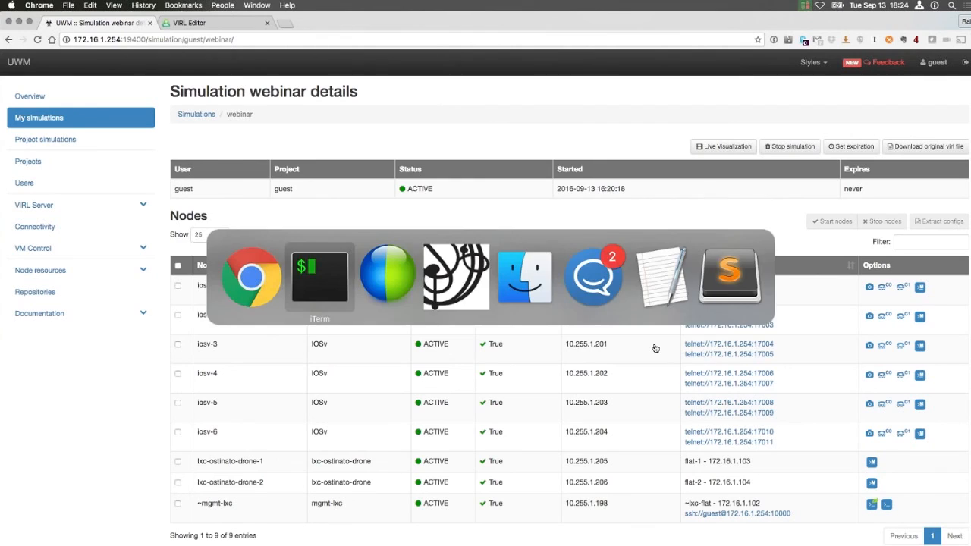
type("ping")
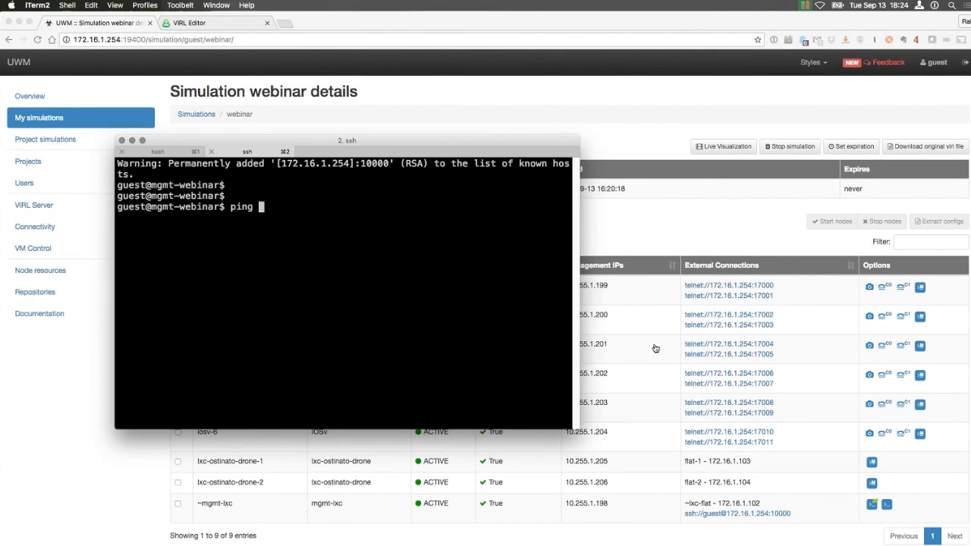
key("super+v")
key("Return")
key("ctrl+c")
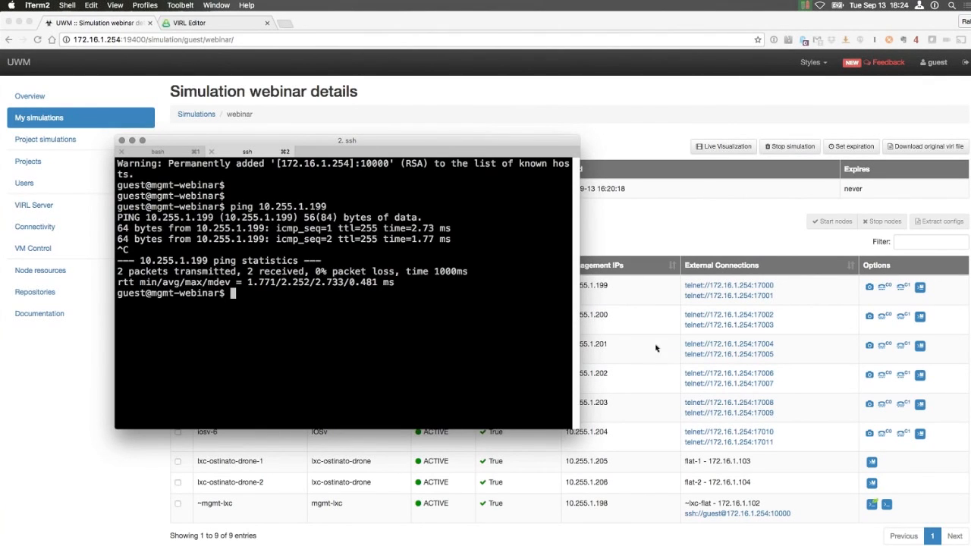
left_click(666, 372)
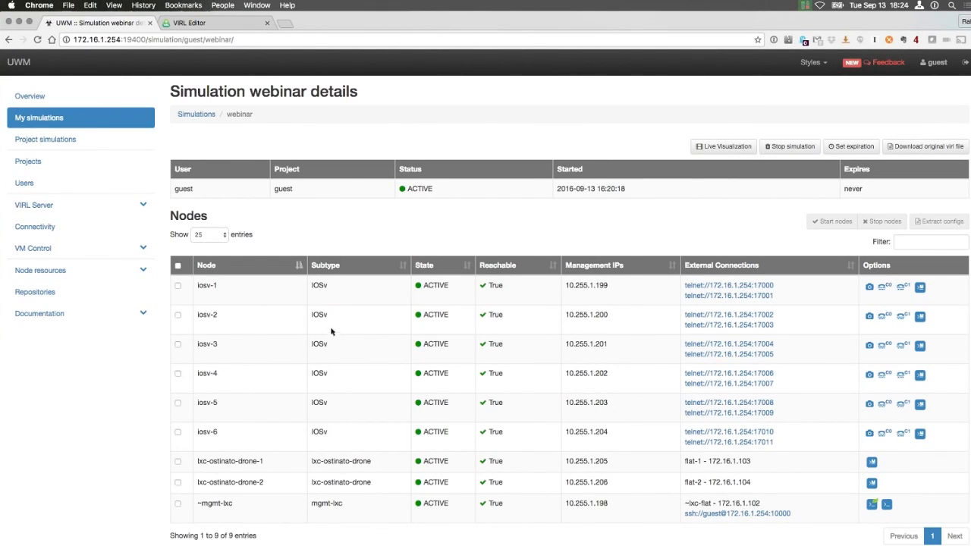
- Select iosv-1 in the webinar simulation's node table and review the node control options
left_click(177, 287)
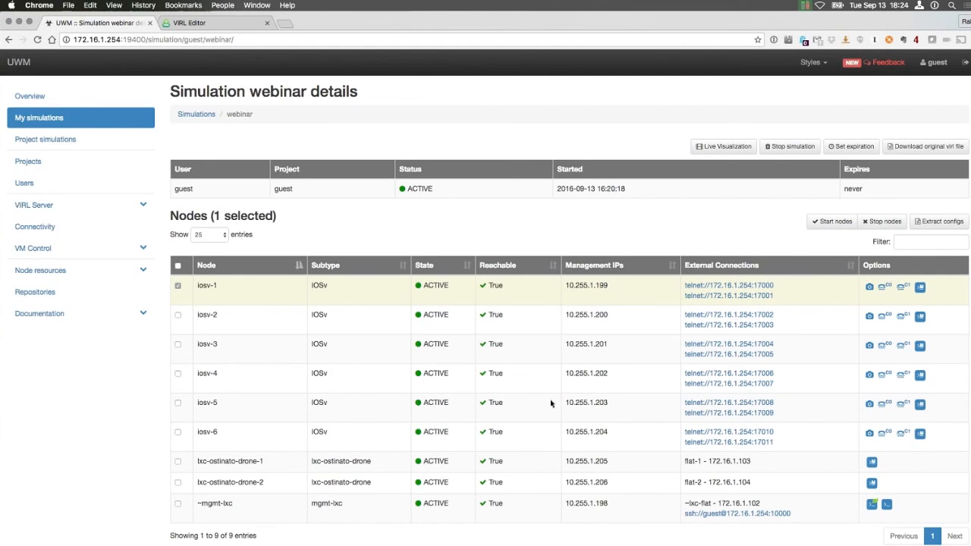
scroll(552, 403, "down", 1)
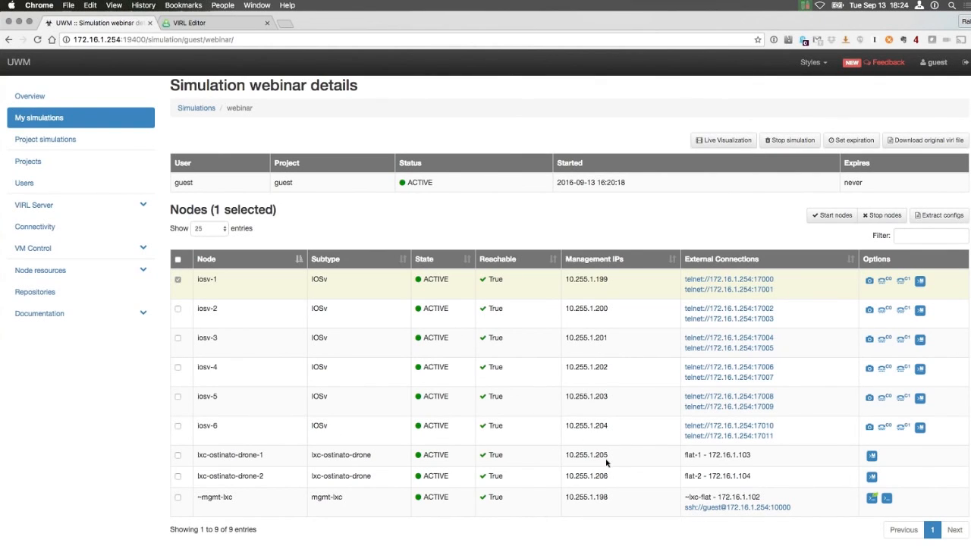
scroll(606, 462, "down", 1)
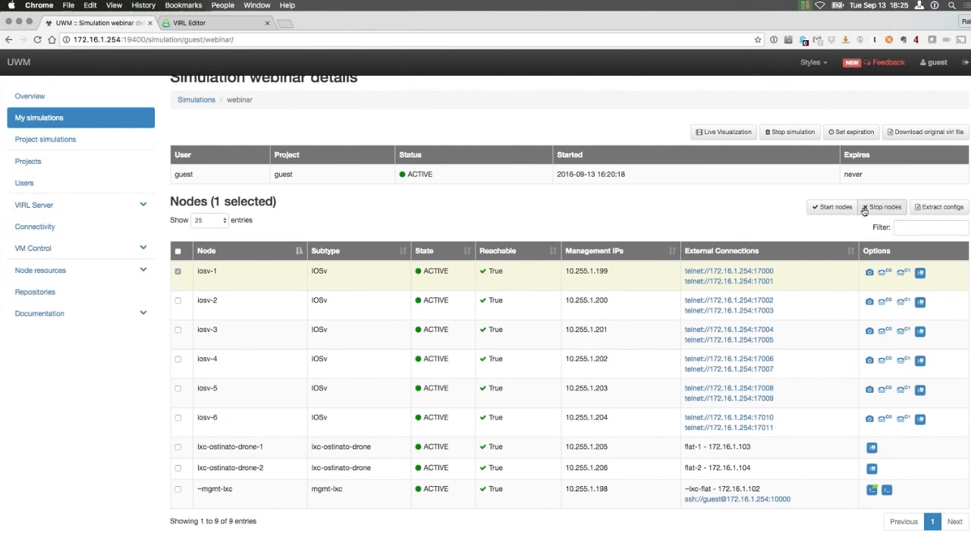
- Open the webinar simulation's Live Visualization and hide the annotations layer of the topology
left_click(725, 133)
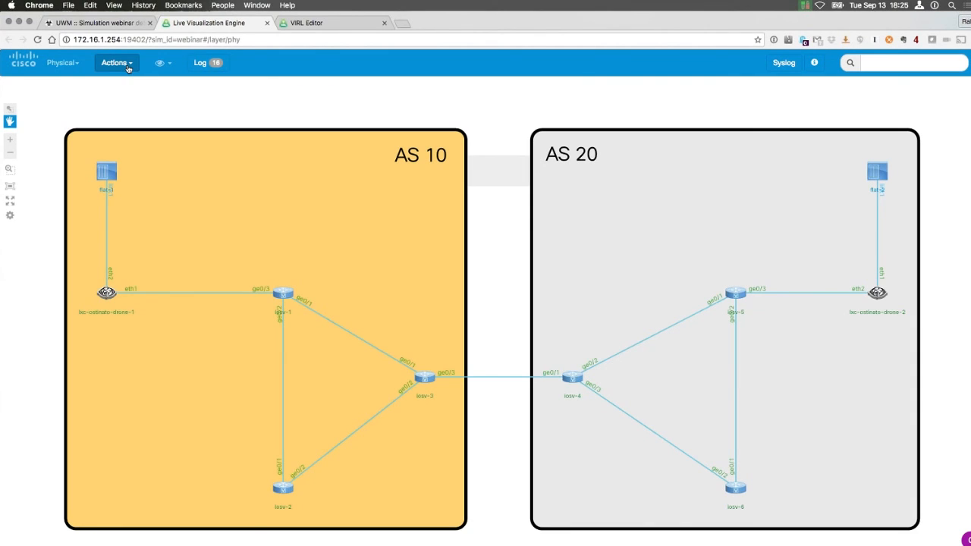
left_click(161, 64)
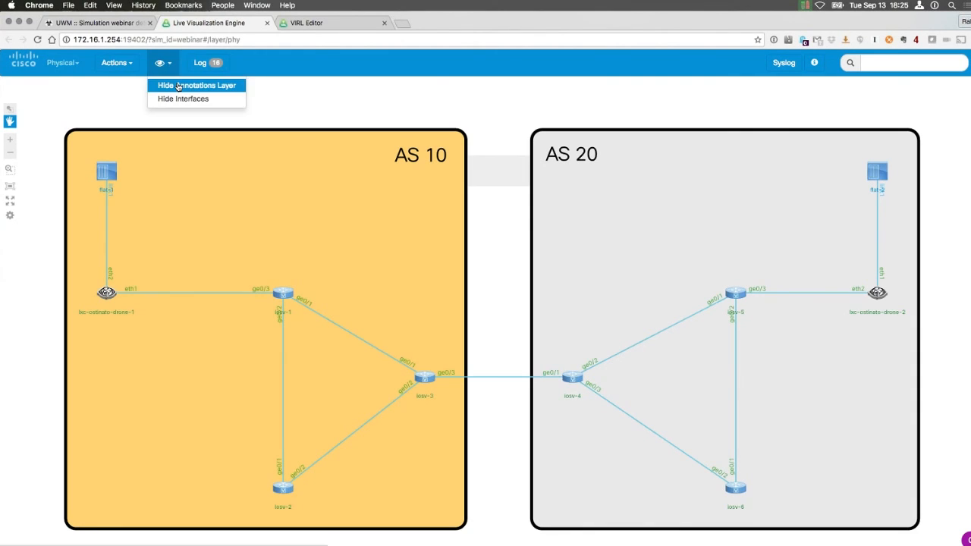
left_click(178, 86)
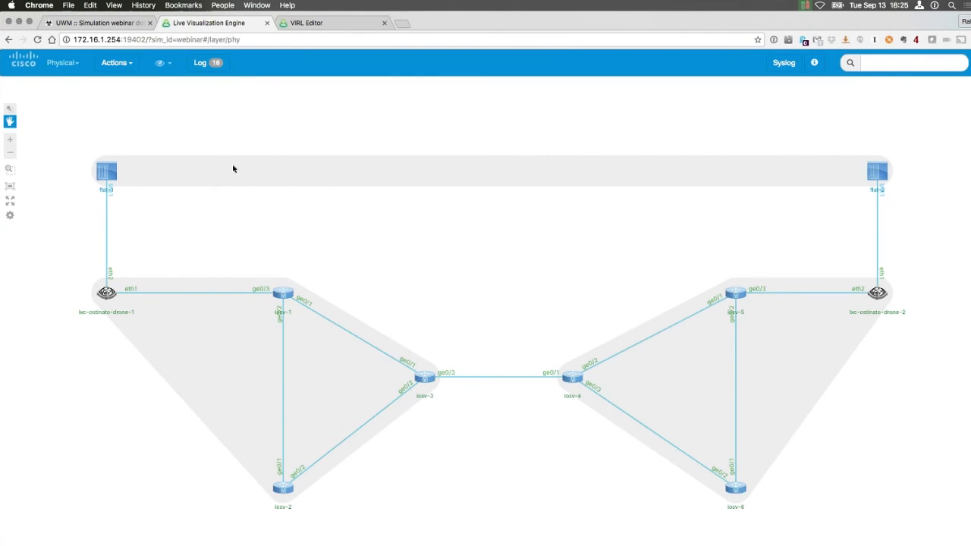
left_click_drag(390, 294, 386, 285)
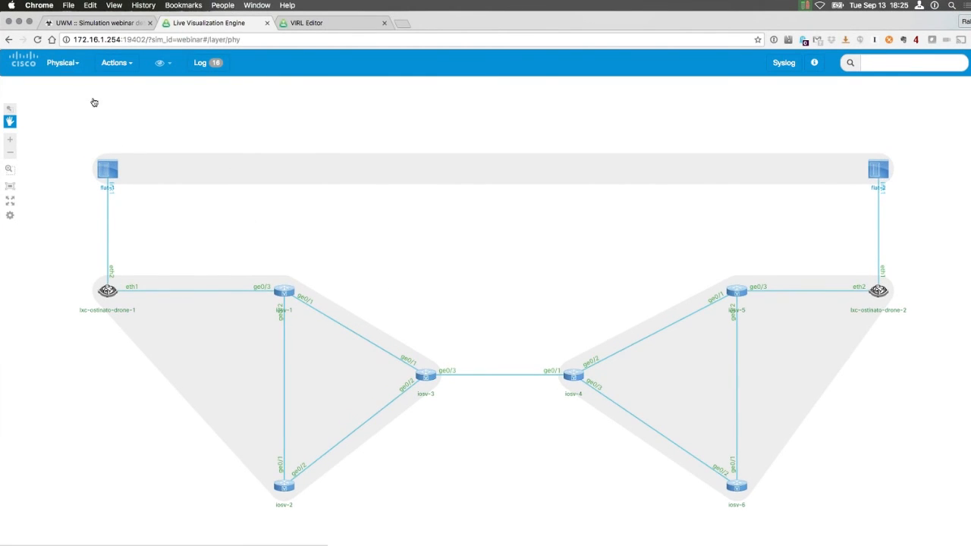
- Display the OSPF Live layer and examine the OSPF adjacencies in both router triangles
left_click(63, 62)
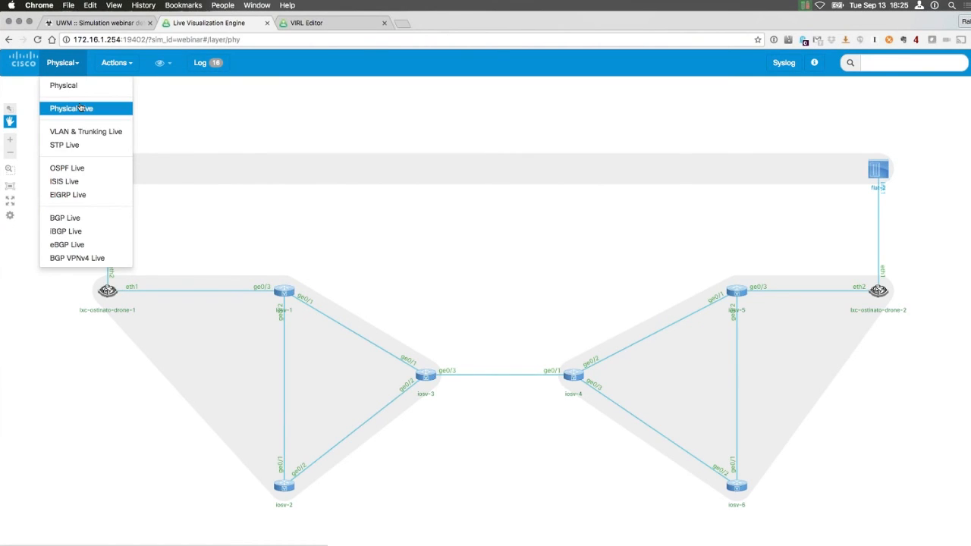
left_click(75, 170)
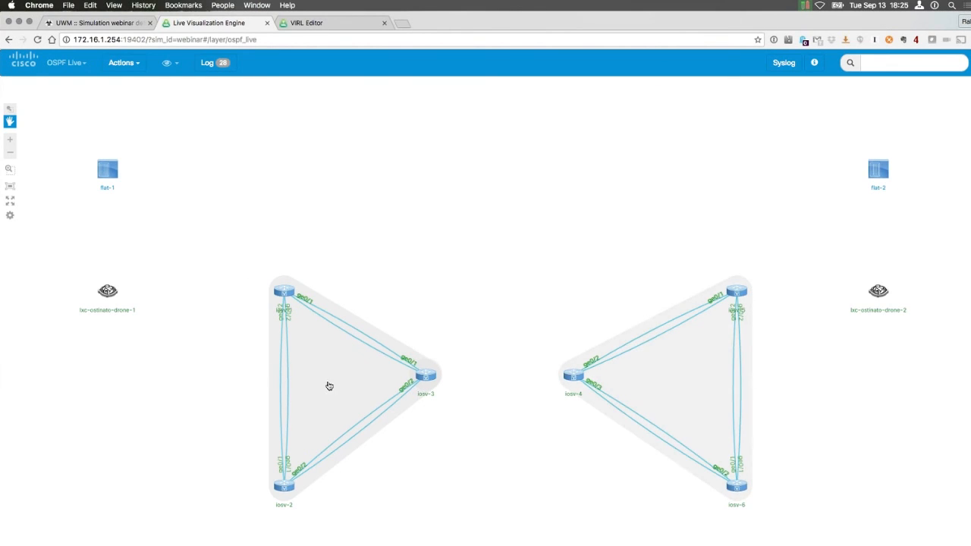
mouse_move(345, 399)
left_click_drag(457, 344, 442, 310)
- Read the show ip ospf int brief output collected in the log for the routers and close the log
left_click(205, 64)
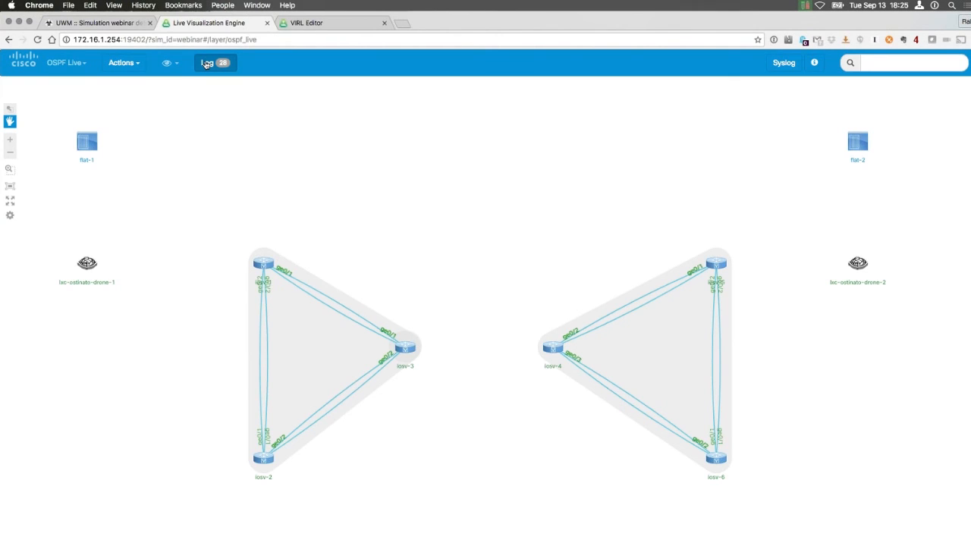
left_click(206, 64)
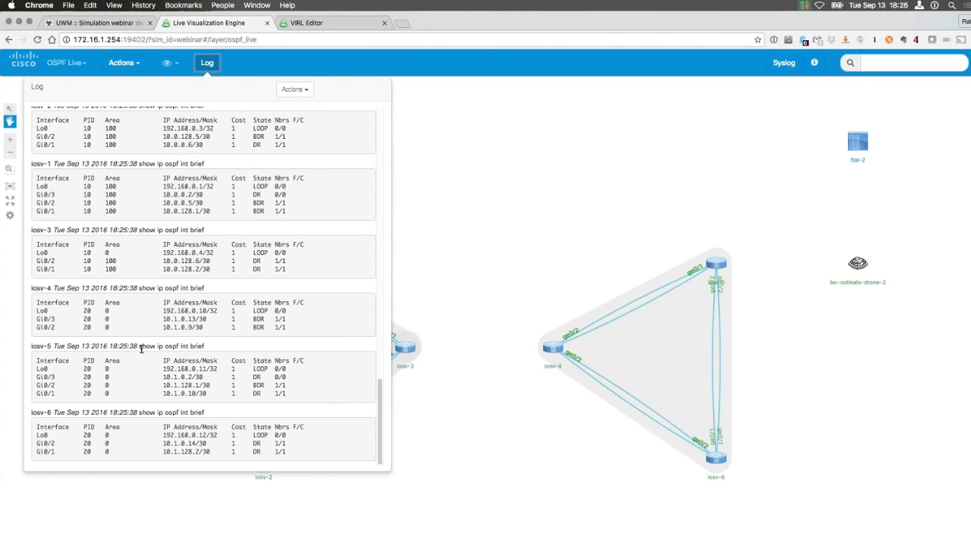
left_click_drag(141, 348, 204, 347)
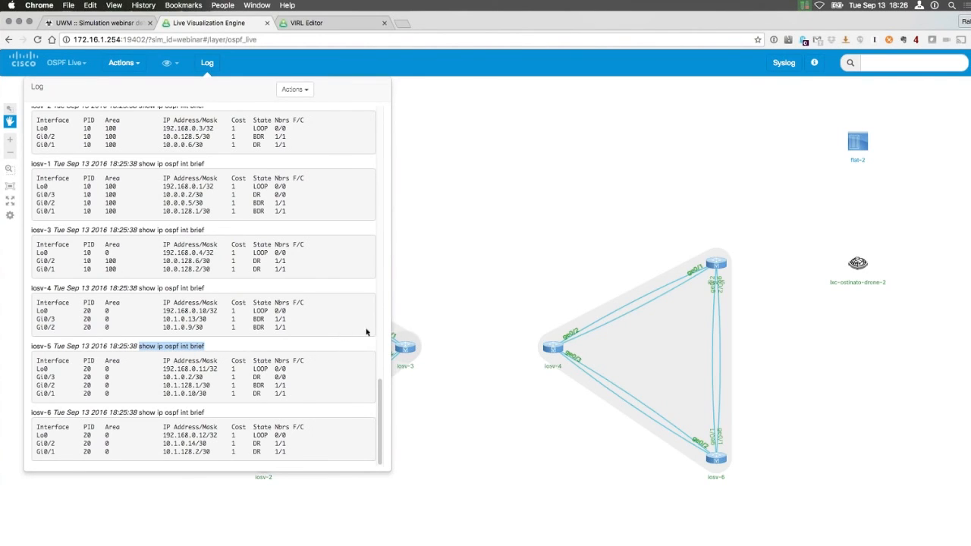
left_click(207, 65)
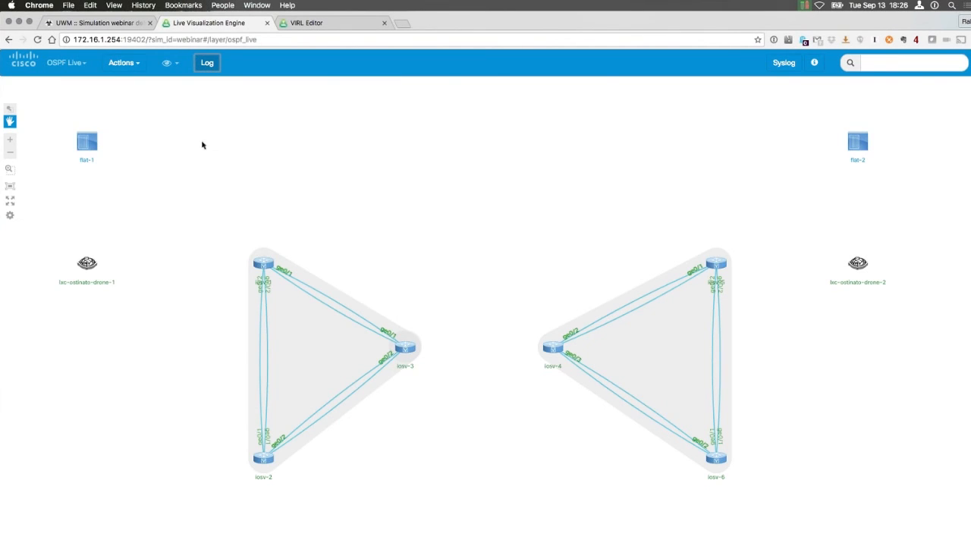
- Display the BGP Live layer and inspect the AS number groups on both sides of the topology
left_click(76, 63)
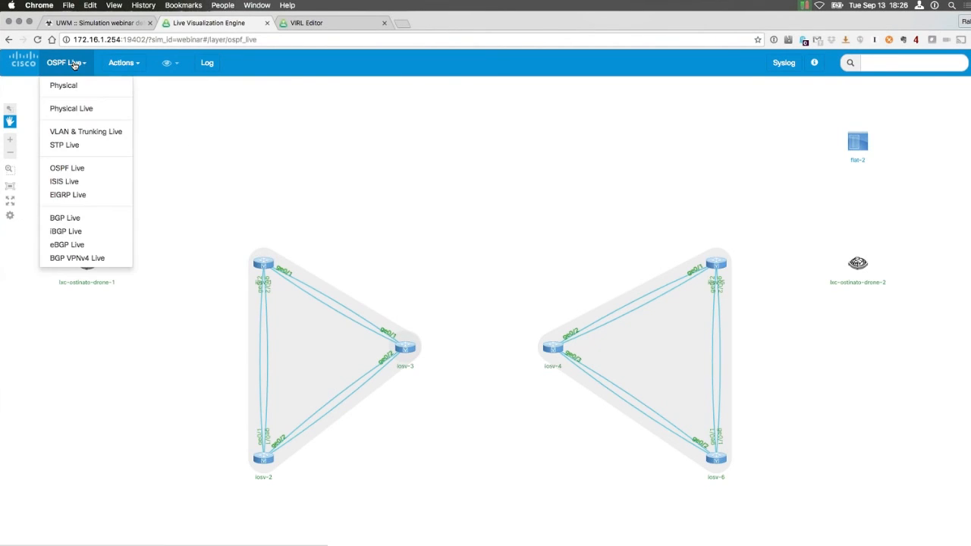
left_click(76, 218)
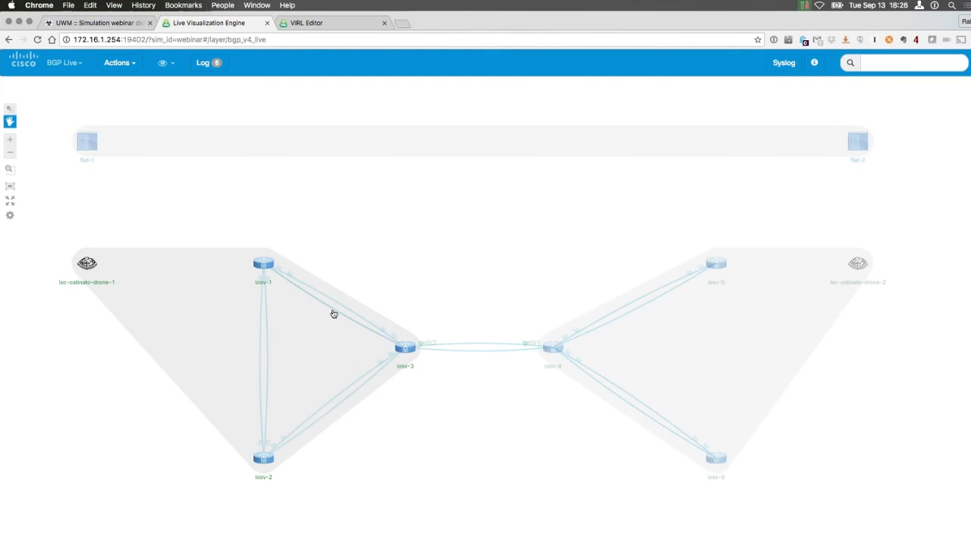
mouse_move(334, 314)
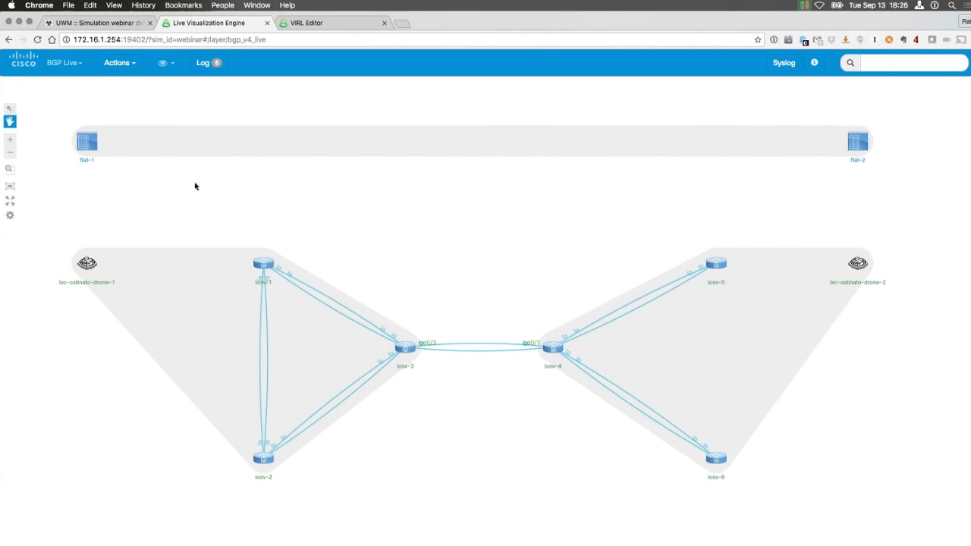
mouse_move(188, 302)
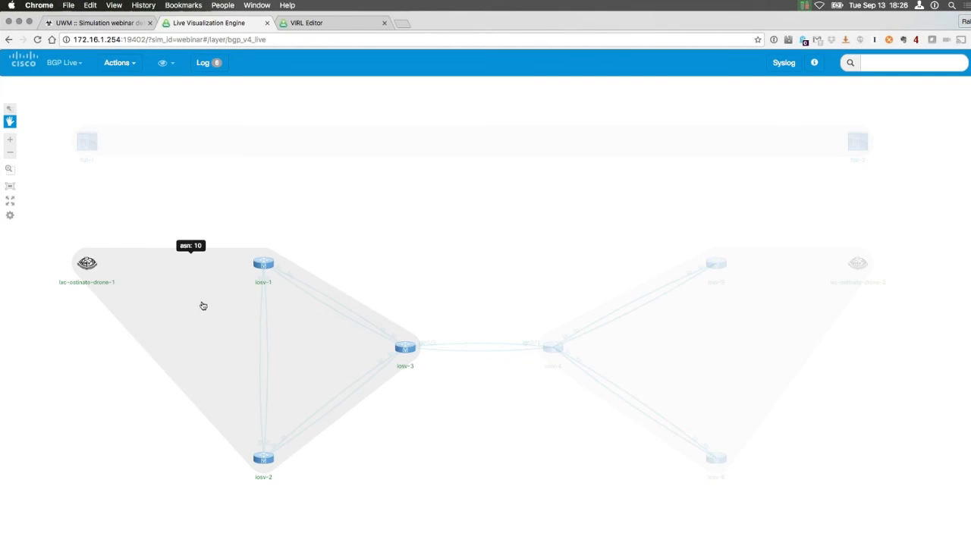
mouse_move(667, 330)
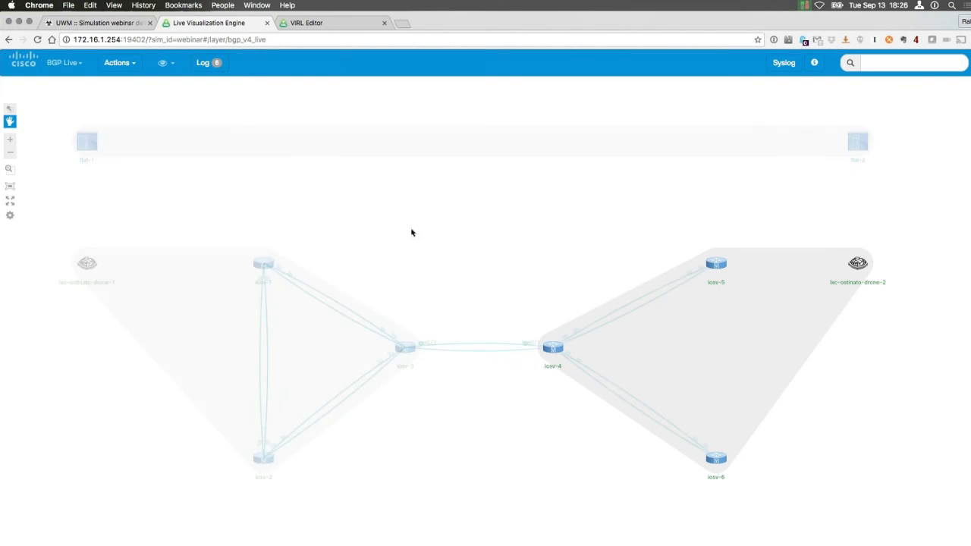
- Display the iBGP Live layer followed by the eBGP Live layer to compare internal and external peerings
left_click(63, 63)
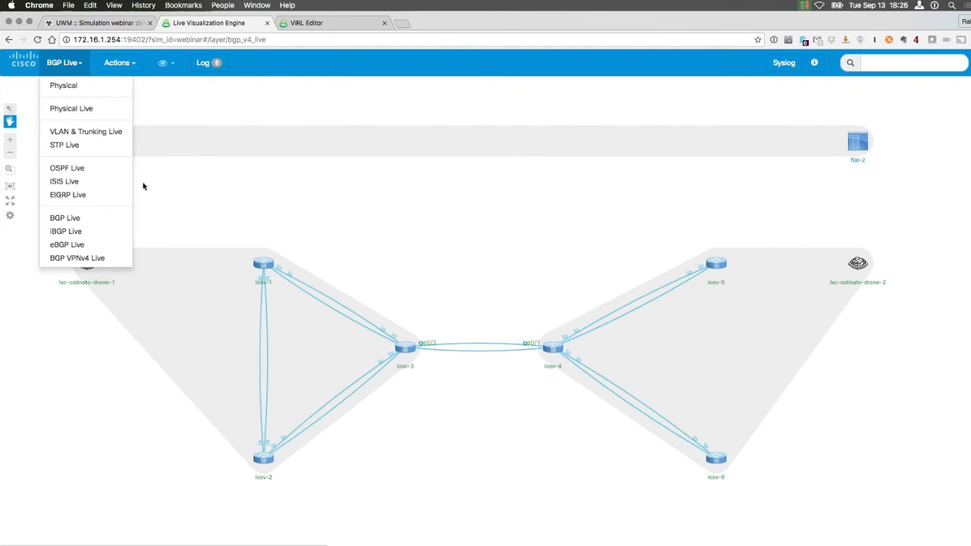
left_click(74, 233)
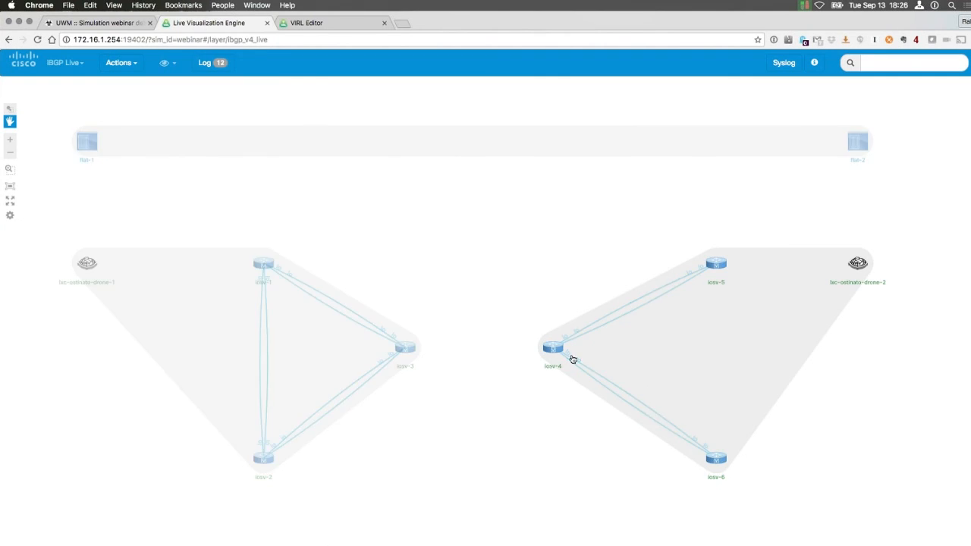
left_click(62, 61)
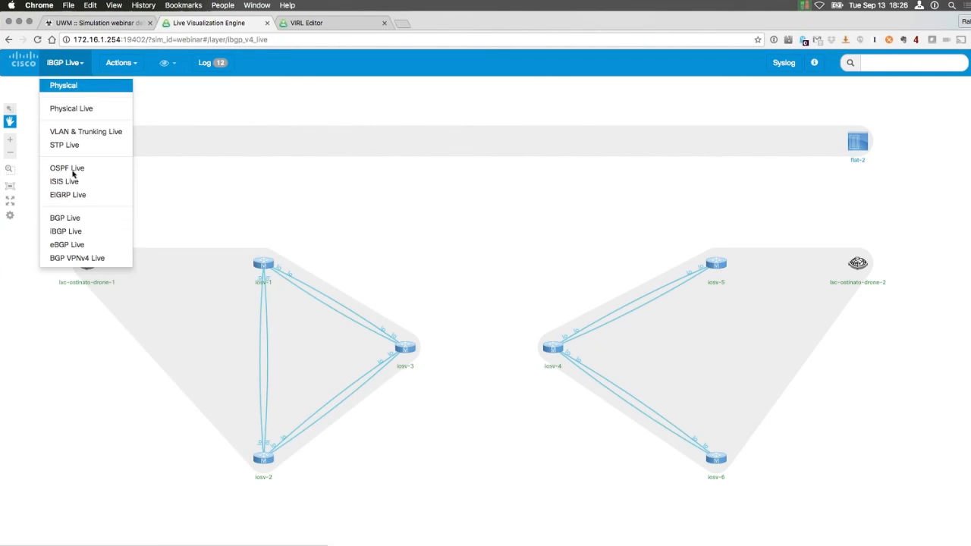
left_click(110, 243)
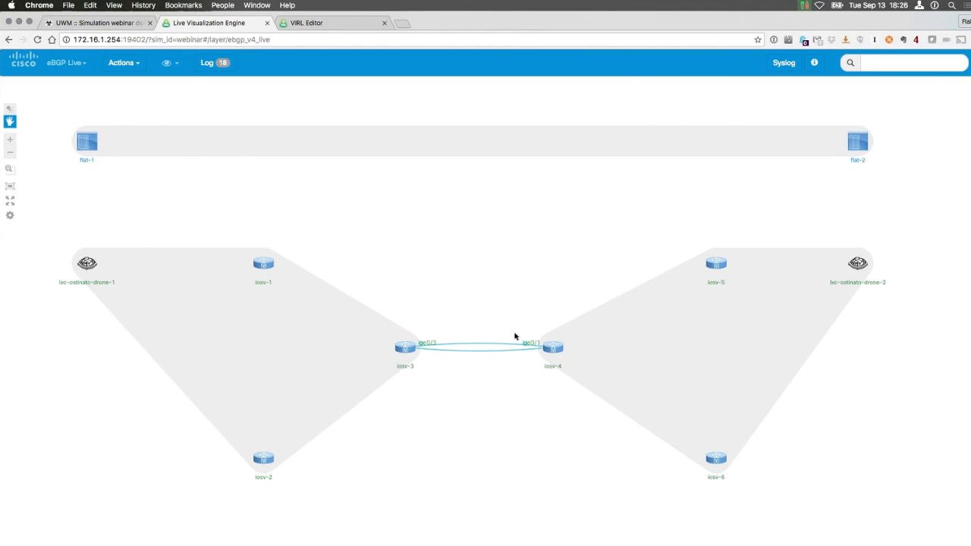
- From the Physical layer, run Setup Syslog on the routers and review the received syslog messages
left_click(80, 67)
left_click(78, 88)
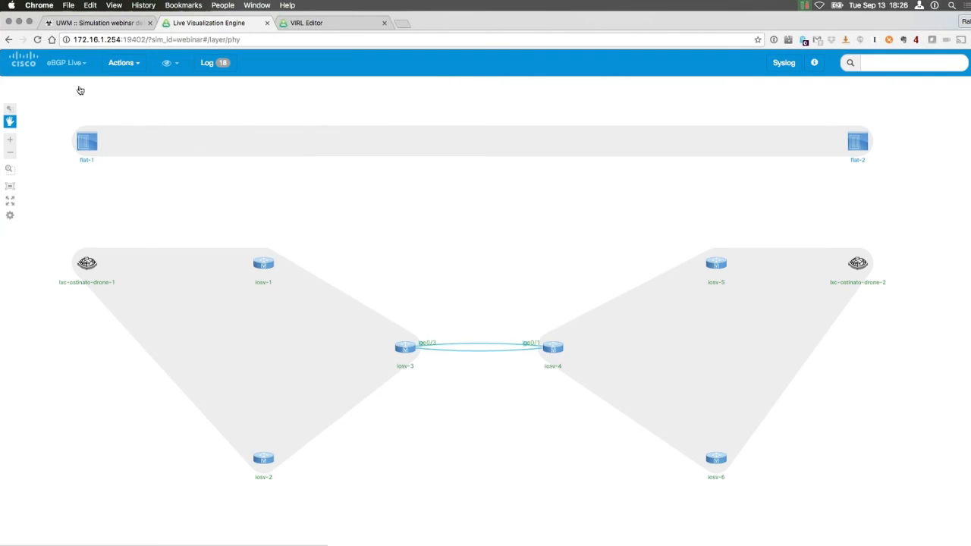
left_click(124, 64)
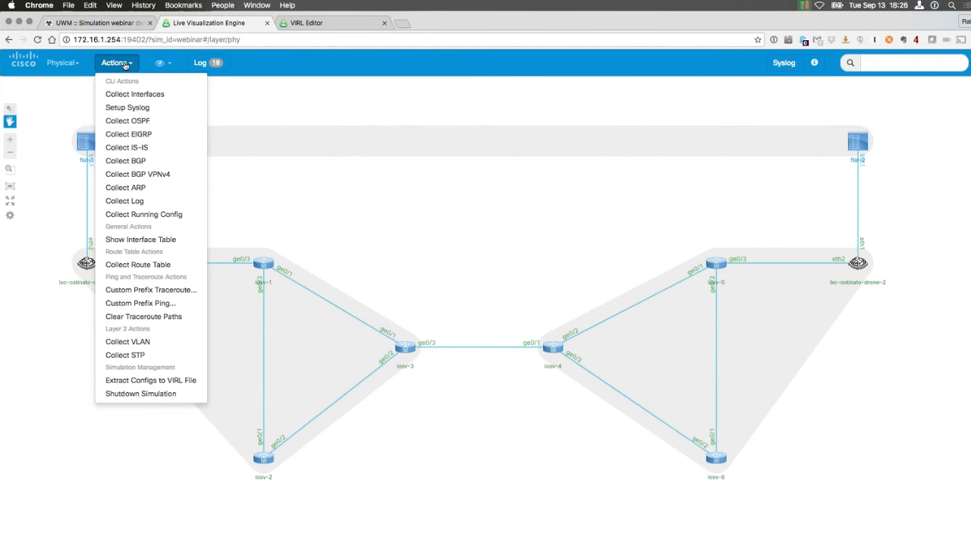
left_click(136, 109)
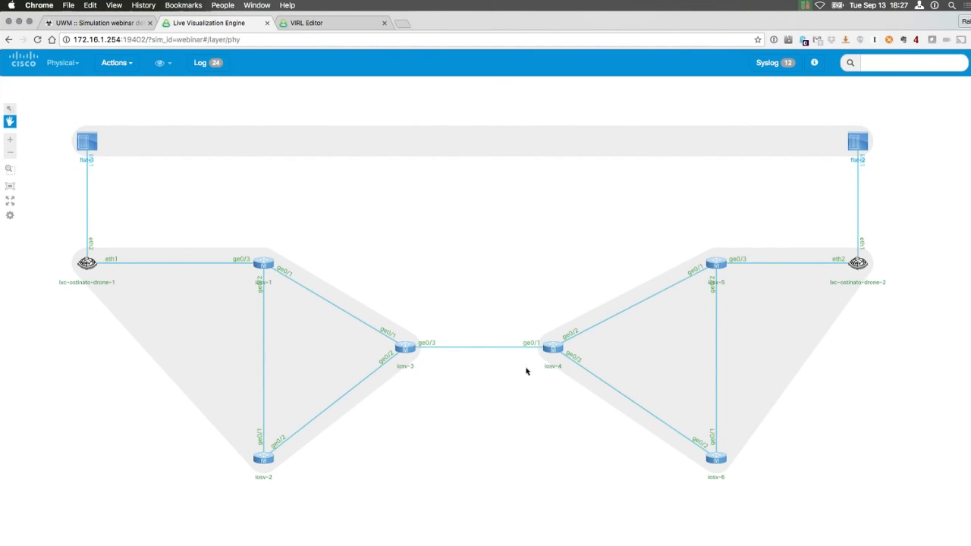
left_click(778, 63)
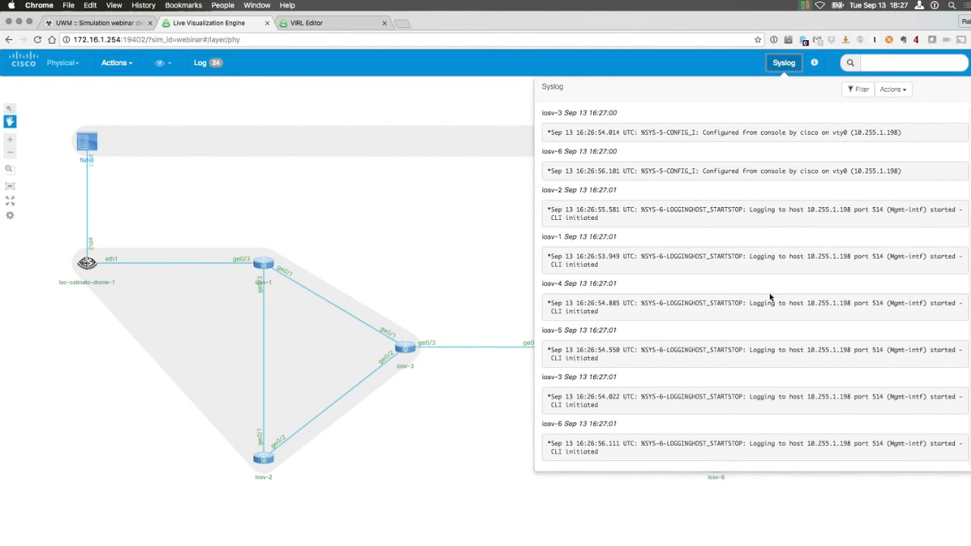
scroll(770, 296, "up", 3)
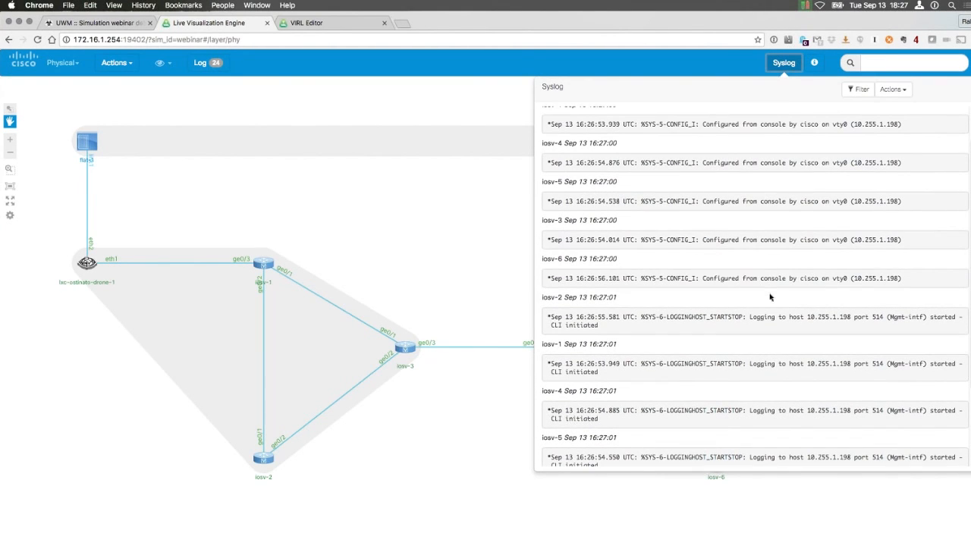
- Review the syslog messages along with the filter dialog and available syslog actions, and close the syslog view
scroll(770, 297, "up", 1)
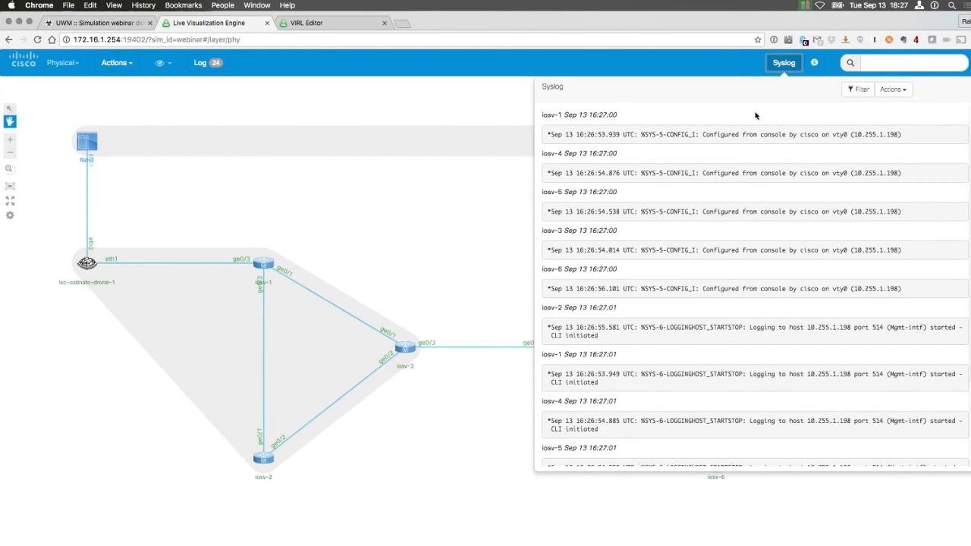
left_click(860, 91)
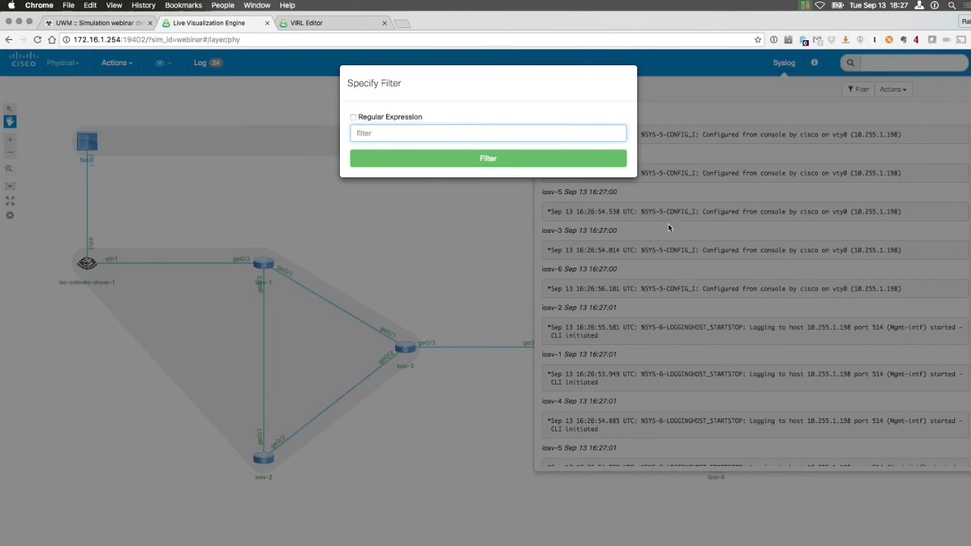
left_click(503, 239)
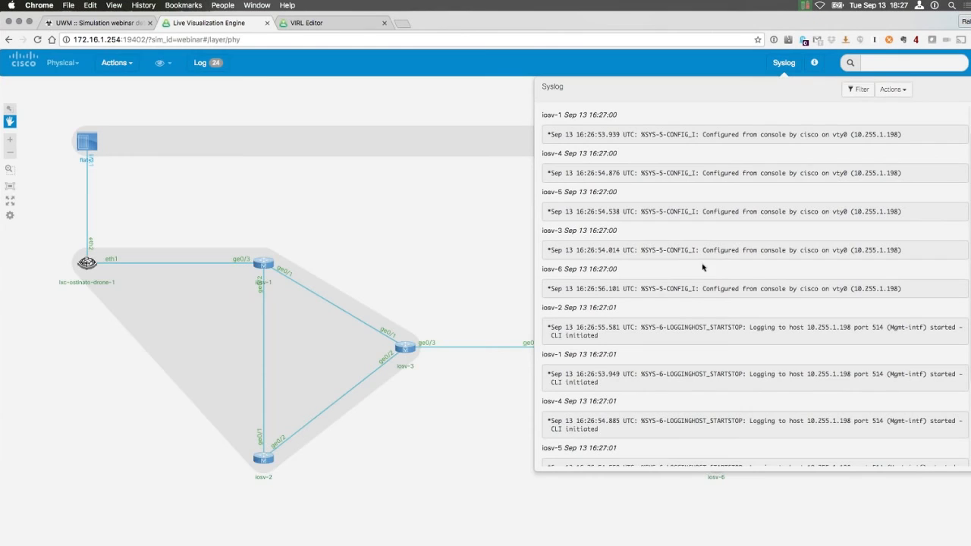
scroll(732, 302, "down", 3)
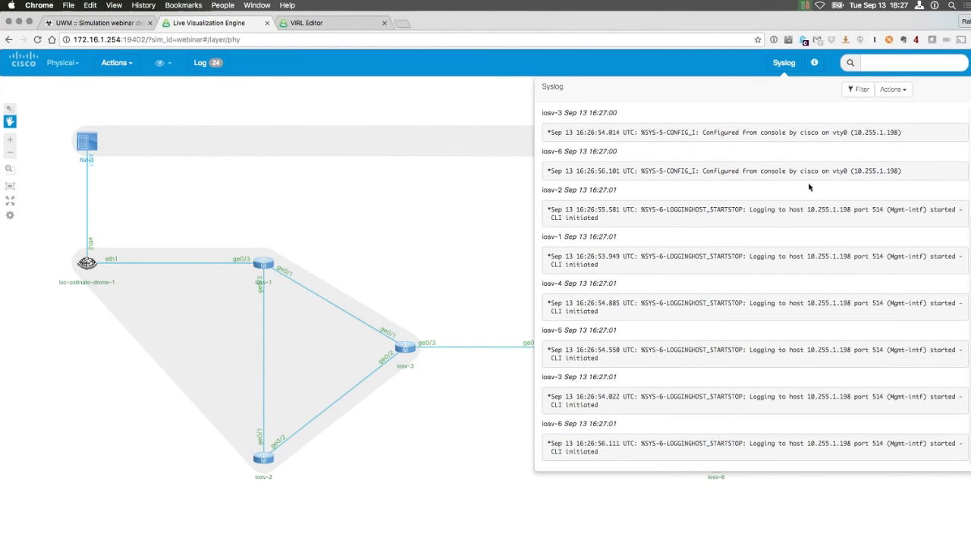
left_click(893, 89)
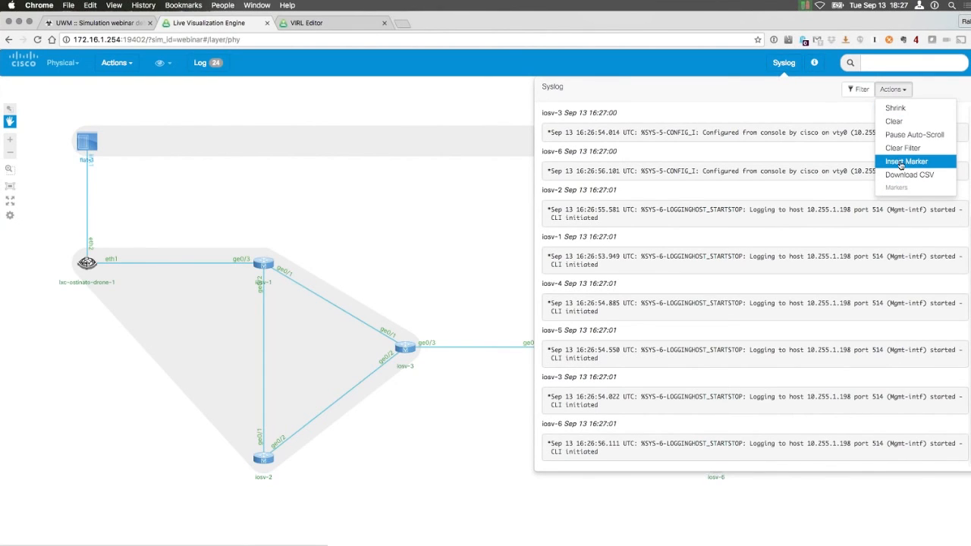
left_click(771, 74)
left_click_drag(564, 247, 556, 243)
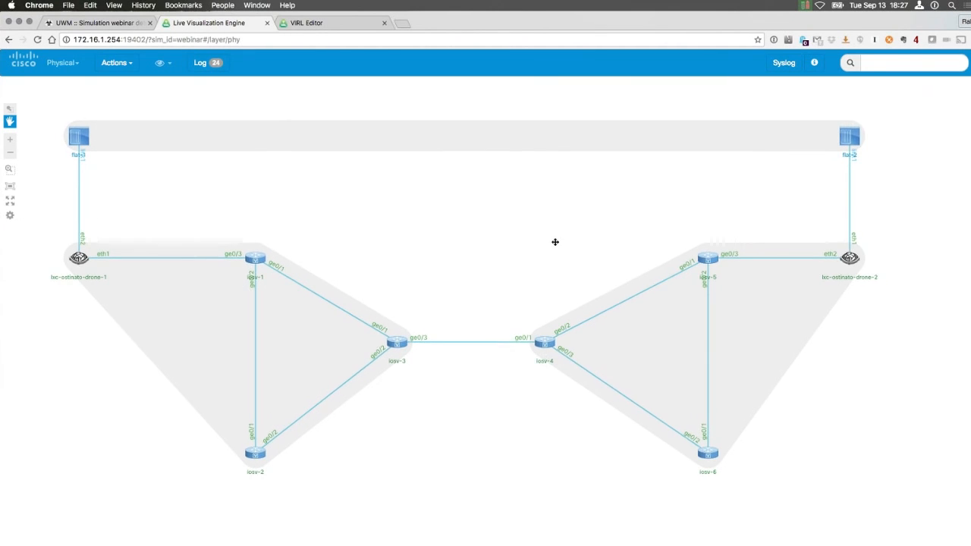
- Disable the GigabitEthernet0/1 interface on iosv-5
left_click(688, 267)
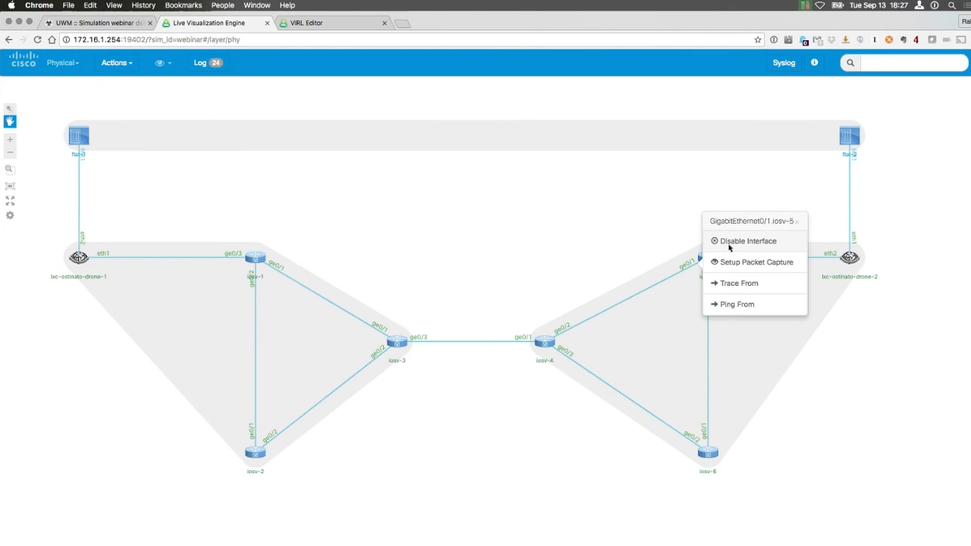
left_click(649, 231)
mouse_move(688, 268)
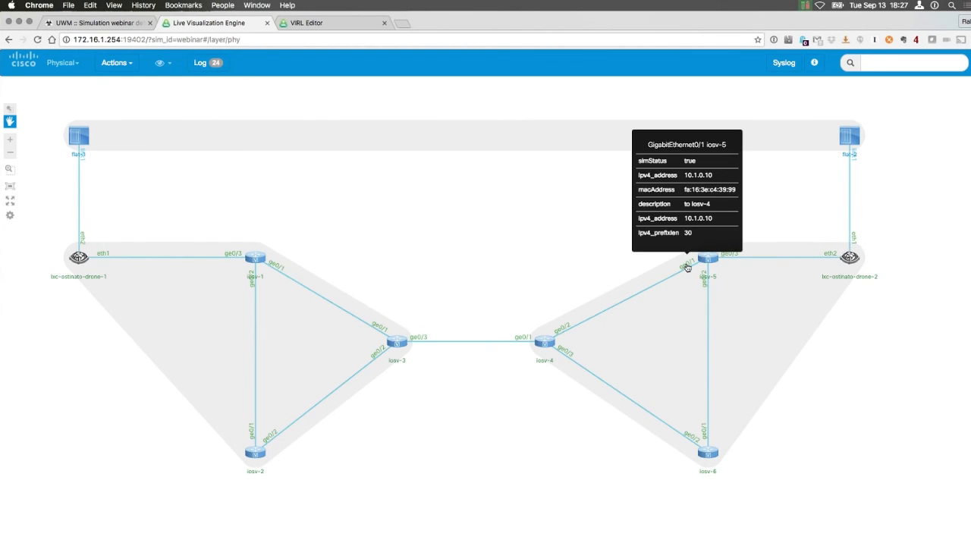
left_click(688, 268)
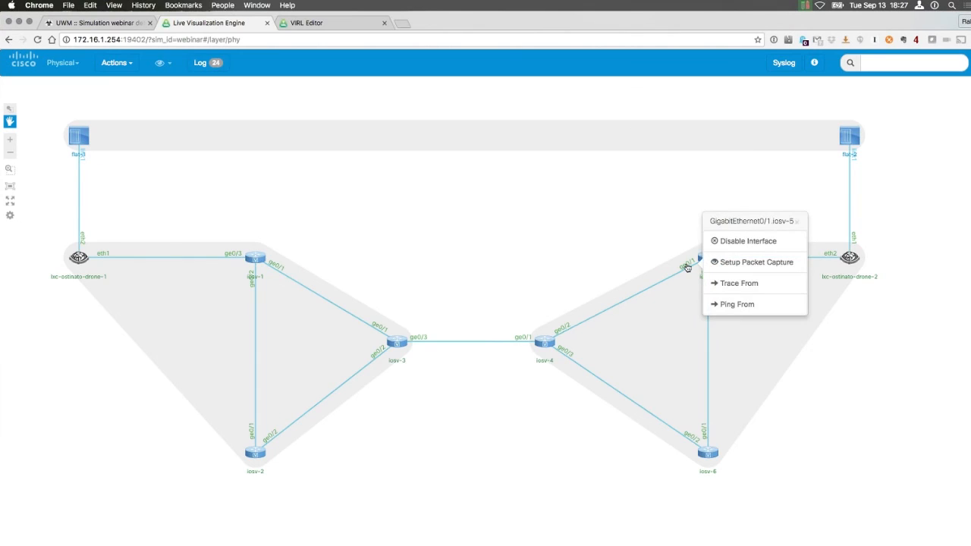
left_click(745, 241)
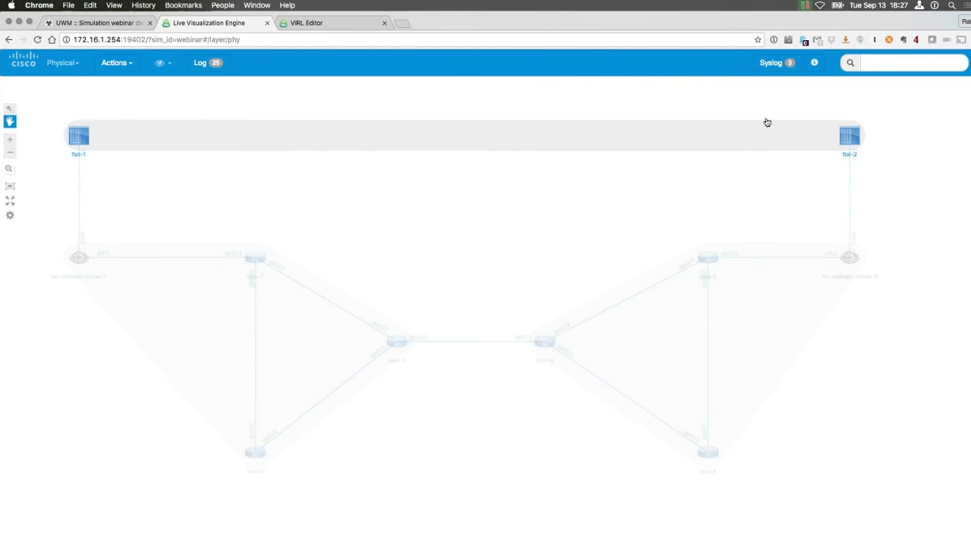
- Filter the syslog messages by "ospf", read the matching entries and close the syslog view
left_click(779, 66)
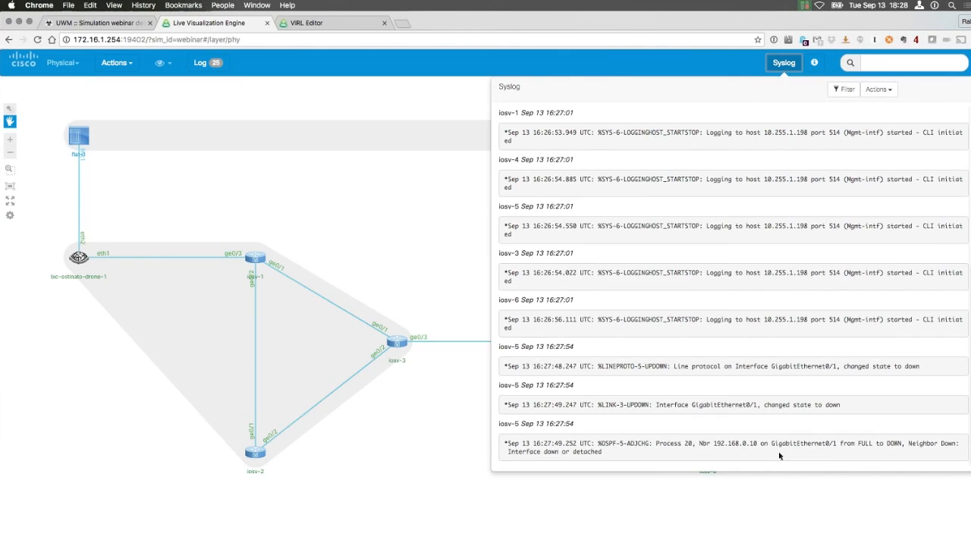
left_click(847, 91)
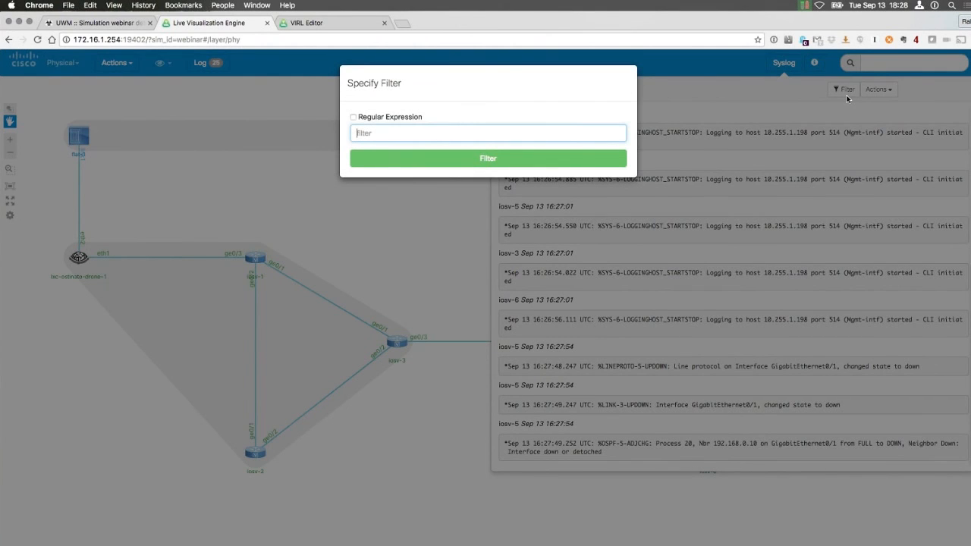
type("ospf")
key("Return")
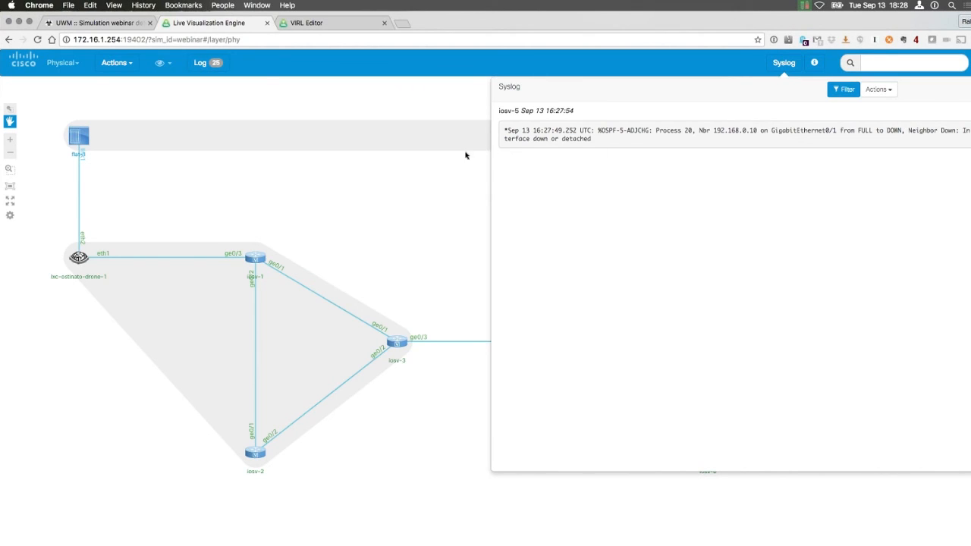
left_click(785, 69)
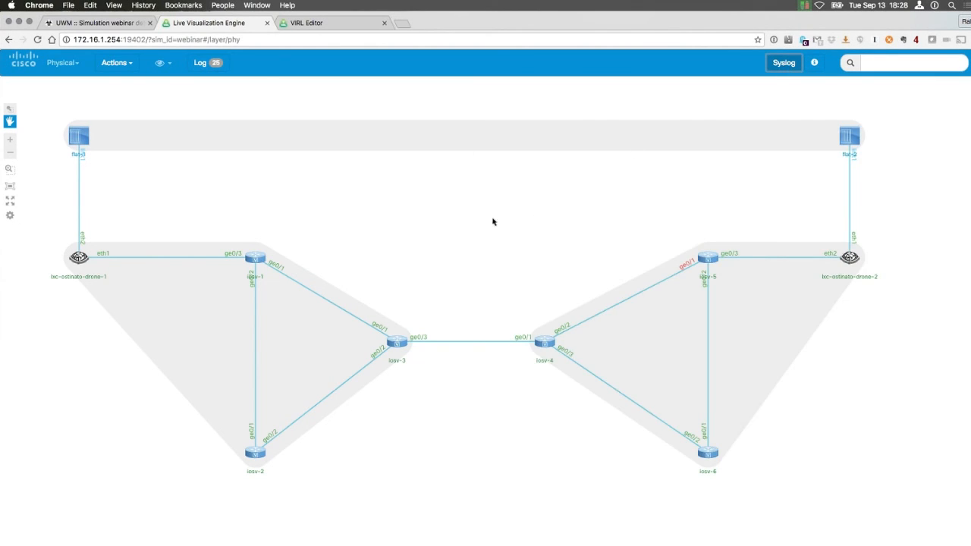
- Look over the available simulation actions and inspect the flat-1 network and the Ostinato drone nodes in the topology
left_click(124, 71)
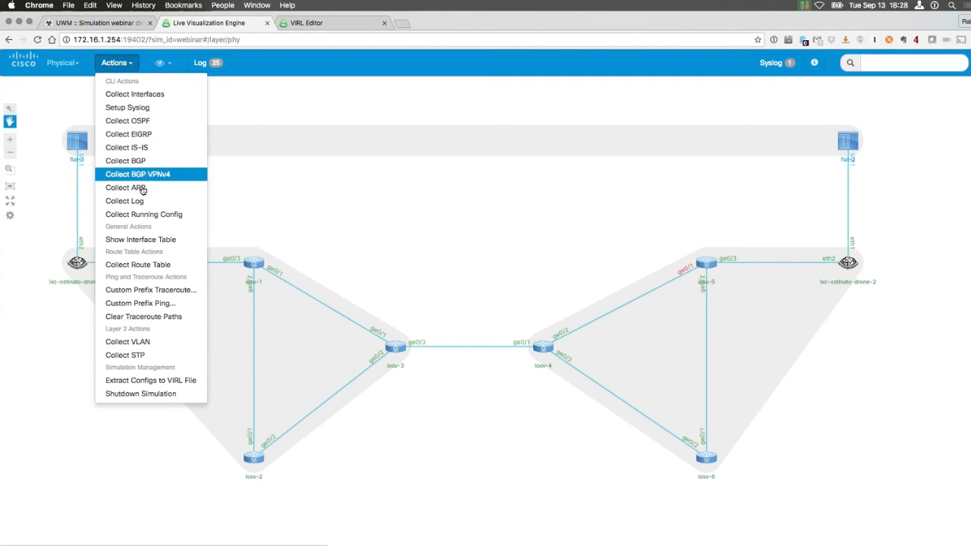
left_click(370, 226)
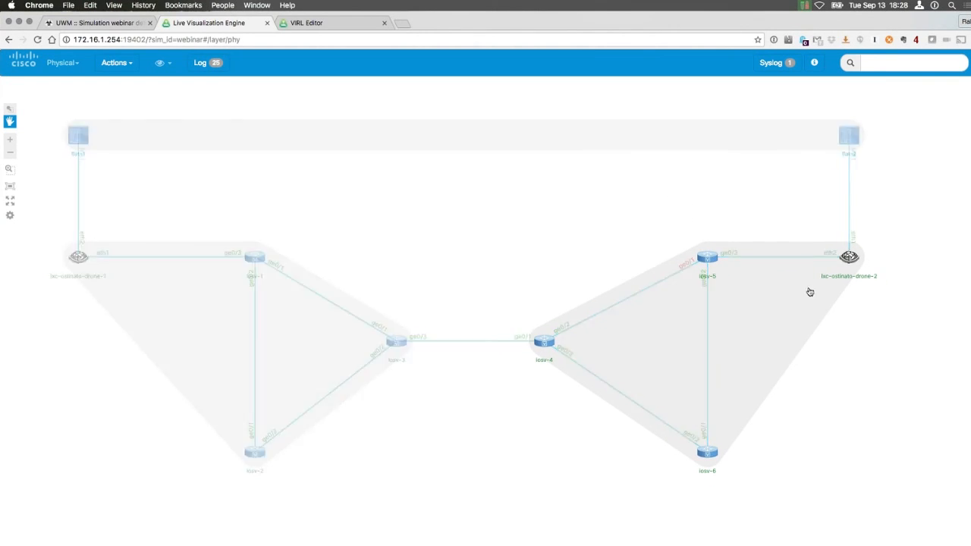
mouse_move(857, 266)
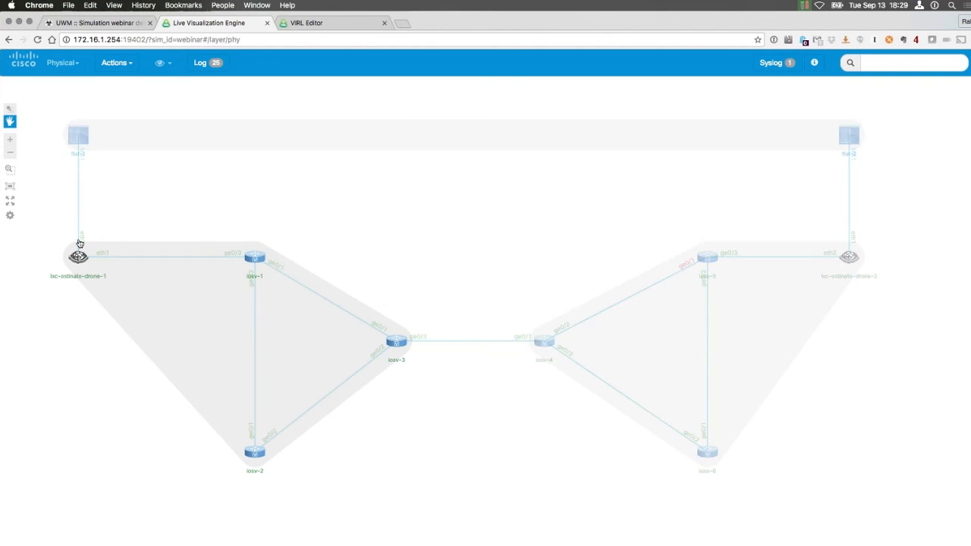
mouse_move(83, 135)
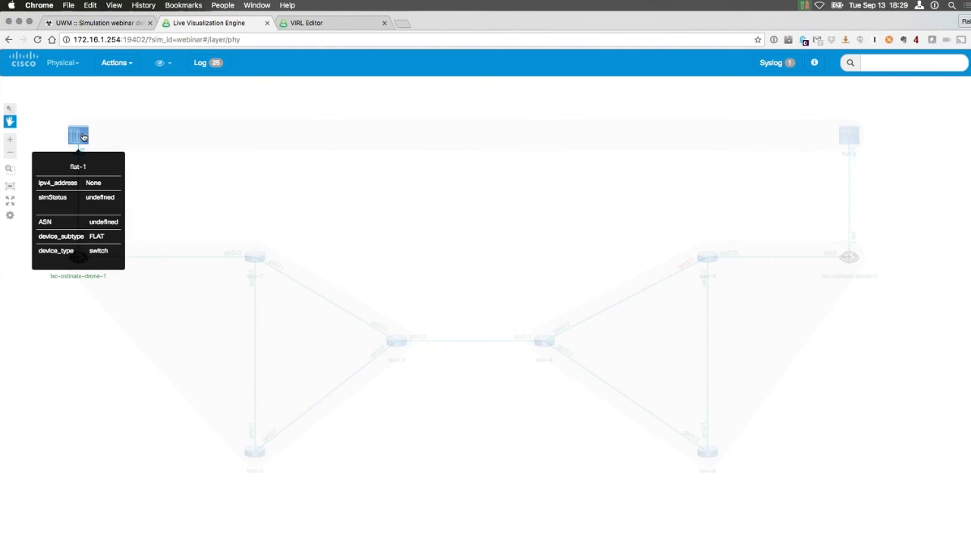
mouse_move(78, 258)
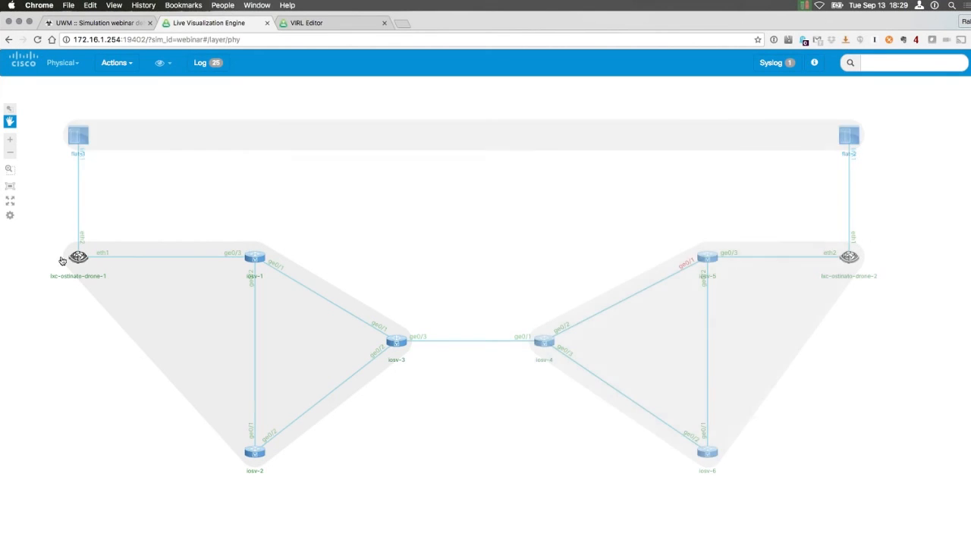
- Connect to lxc-ostinato-drone-2 over its management IP, enter the account password, and run ifconfig
left_click(849, 258)
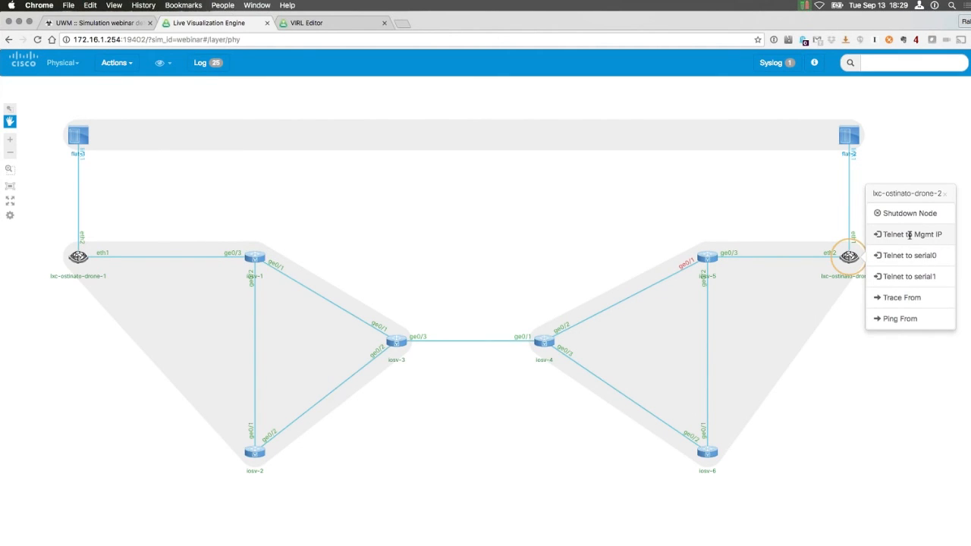
left_click(908, 234)
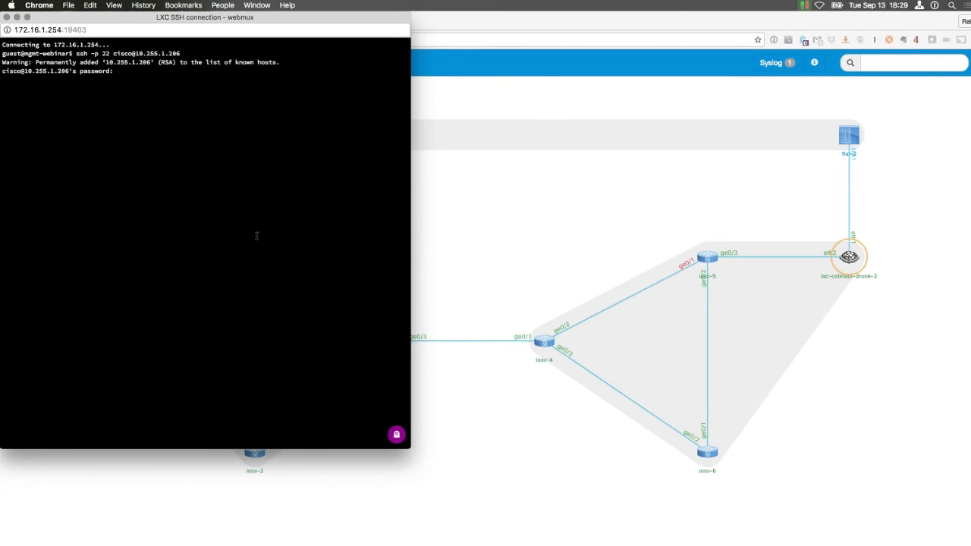
key("Return")
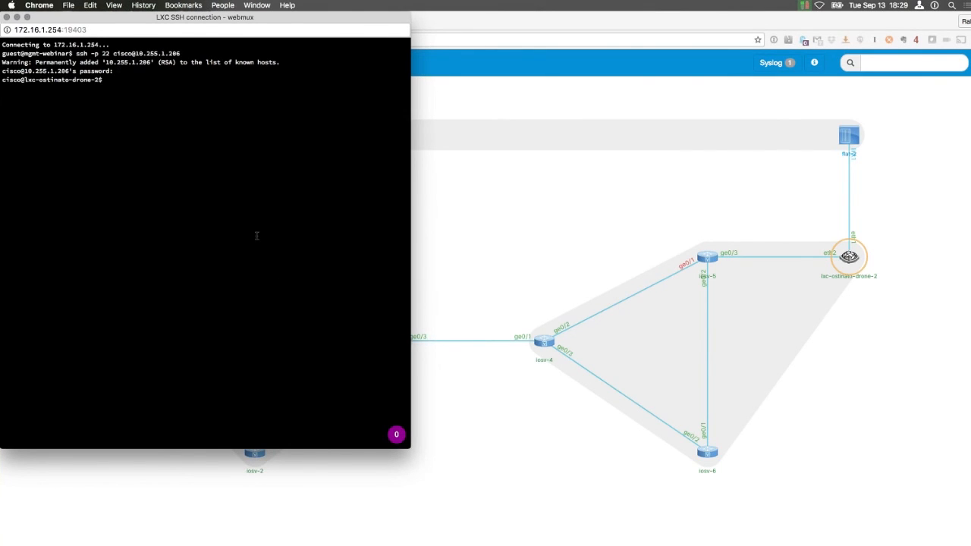
type("ifconfig")
key("Return")
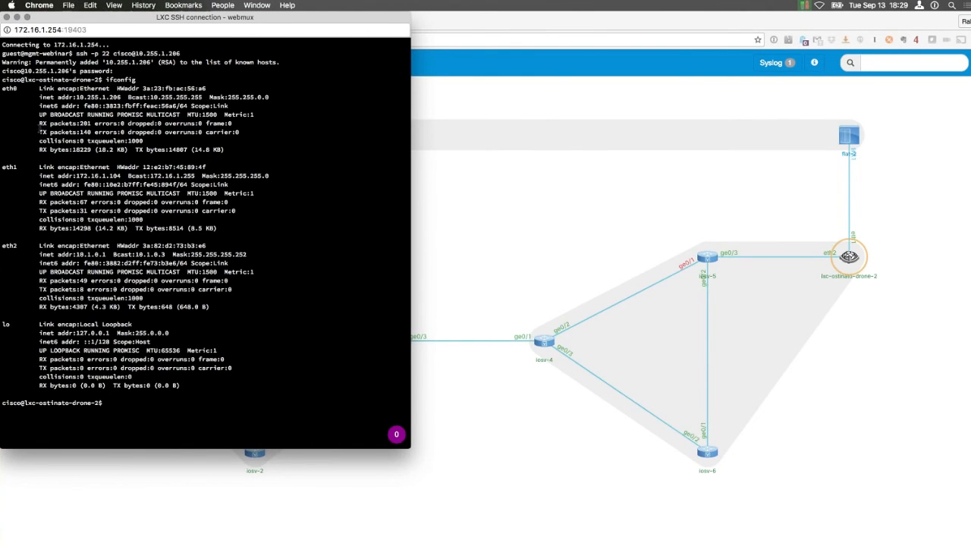
- Highlight the eth0, eth1 and eth2 entries in the drone-2 ifconfig output and move the terminal off the topology's AS 10 side
left_click_drag(235, 150, 82, 79)
left_click_drag(224, 229, 79, 175)
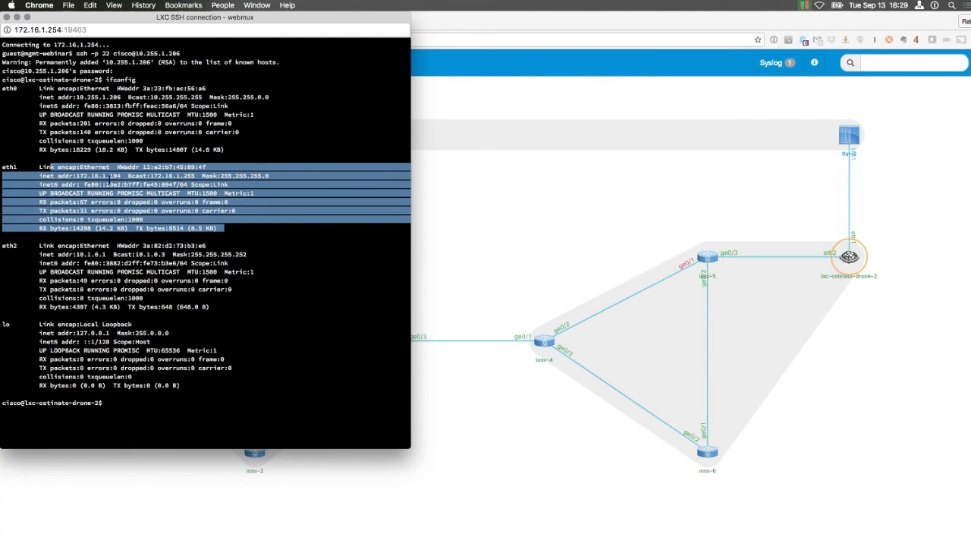
left_click_drag(217, 315, 45, 246)
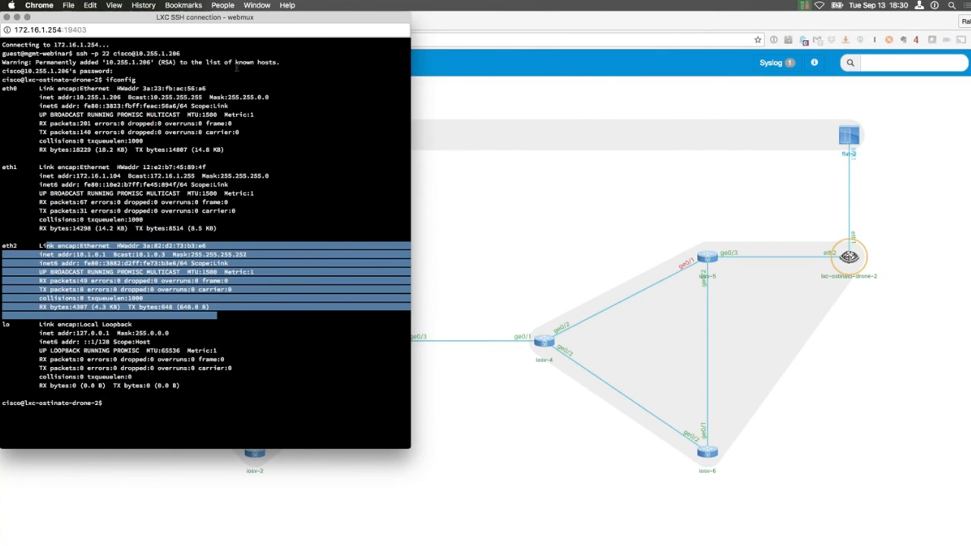
left_click_drag(217, 18, 777, 19)
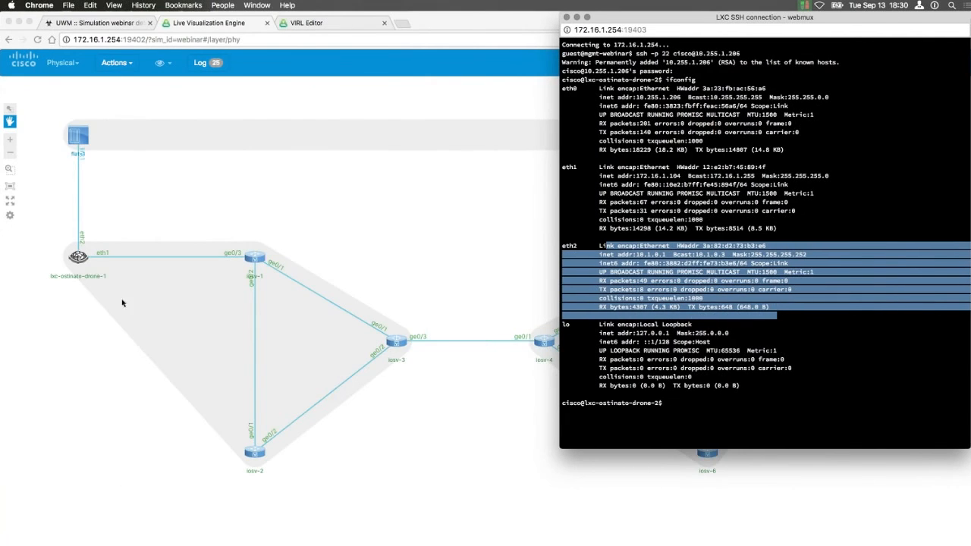
- Connect to lxc-ostinato-drone-1 over its management IP, enter the account password, and run ifconfig
left_click(82, 259)
right_click(79, 258)
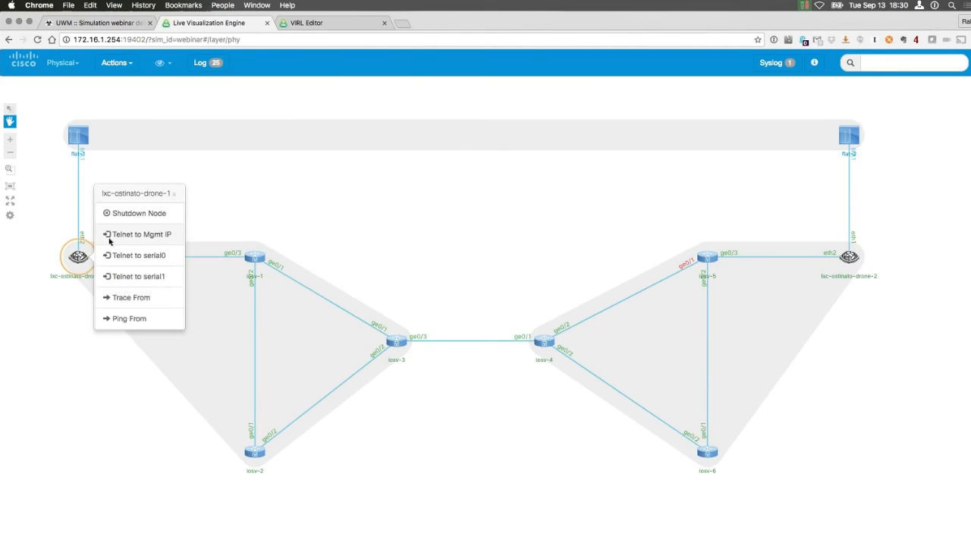
left_click(114, 234)
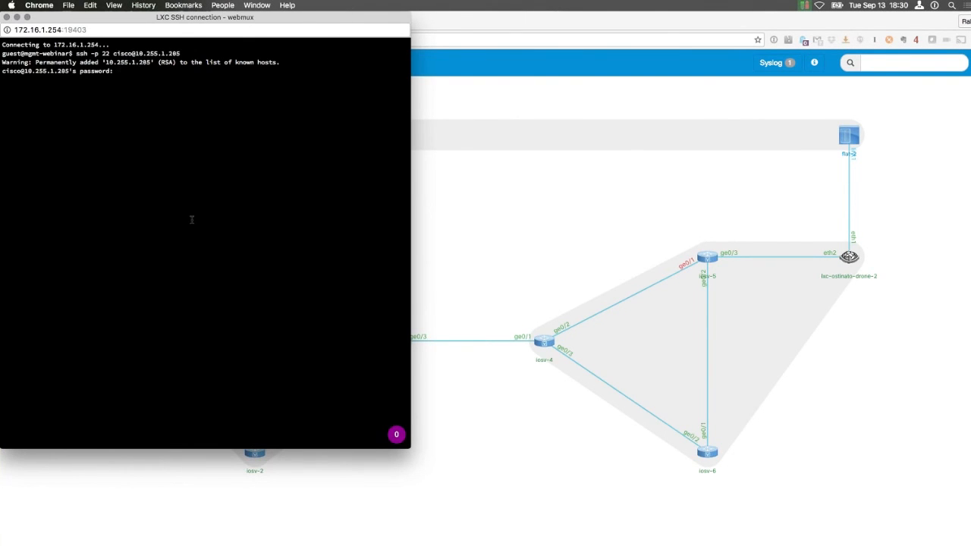
key("Return")
type("ifconfig")
key("Return")
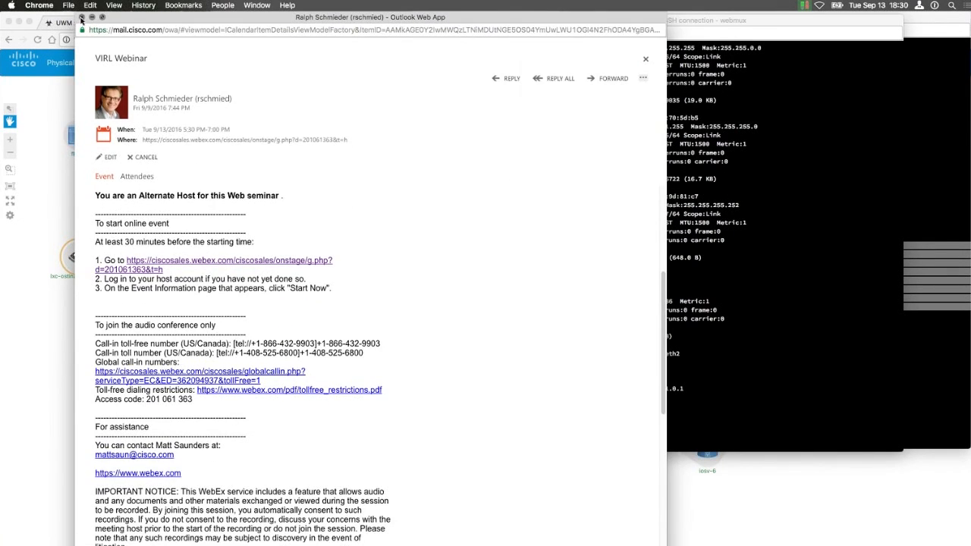
- Close the stray calendar window and the outdated drone-2 terminal, leaving two drone terminals side by side
left_click(81, 20)
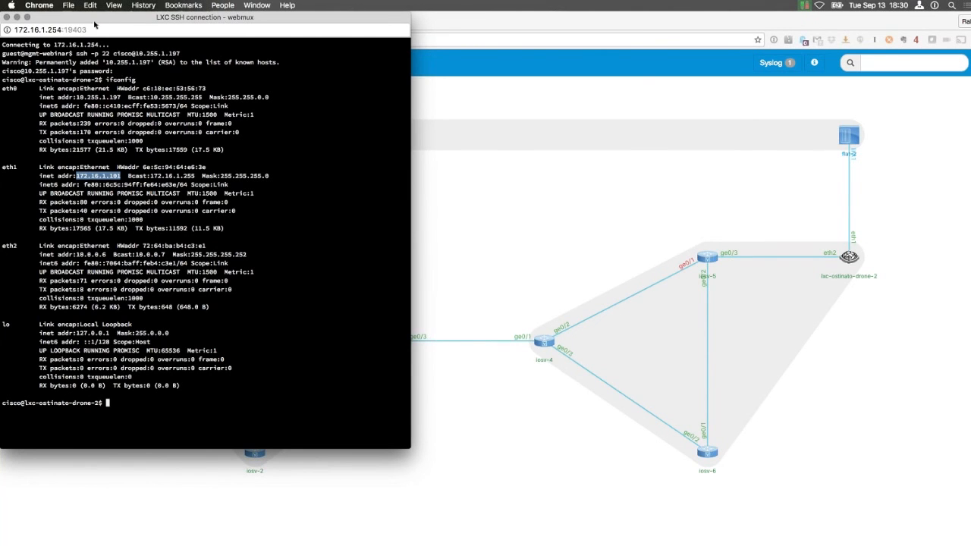
left_click(323, 15)
left_click_drag(501, 22, 811, 18)
left_click(744, 301)
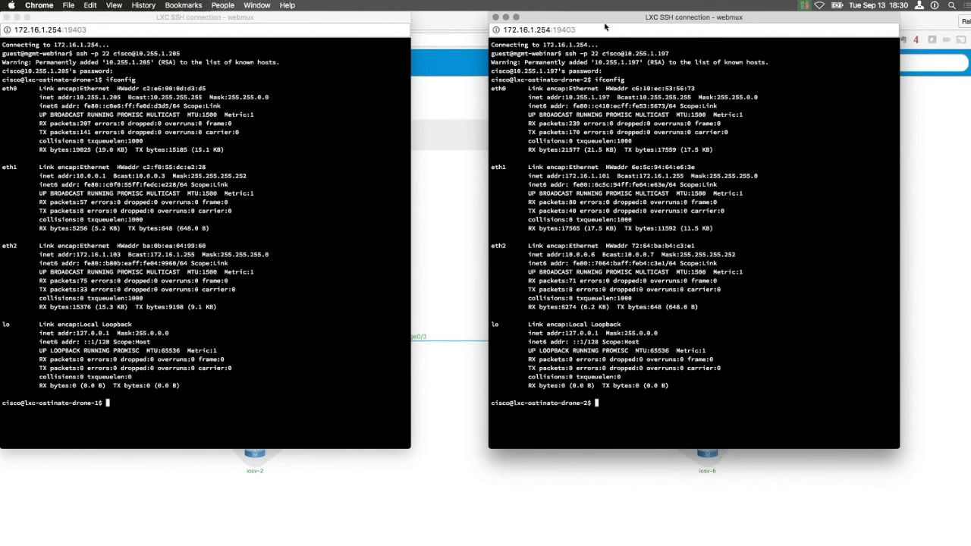
left_click_drag(494, 19, 512, 41)
left_click(512, 39)
left_click(520, 44)
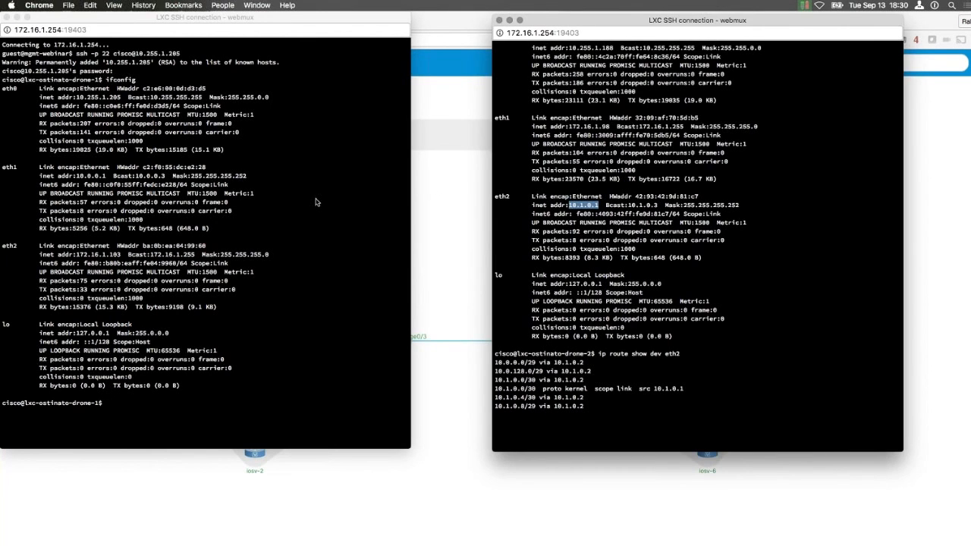
- Highlight the eth2 entry in the drone-1 ifconfig output and compare it with the drone-2 interface addresses
left_click(316, 198)
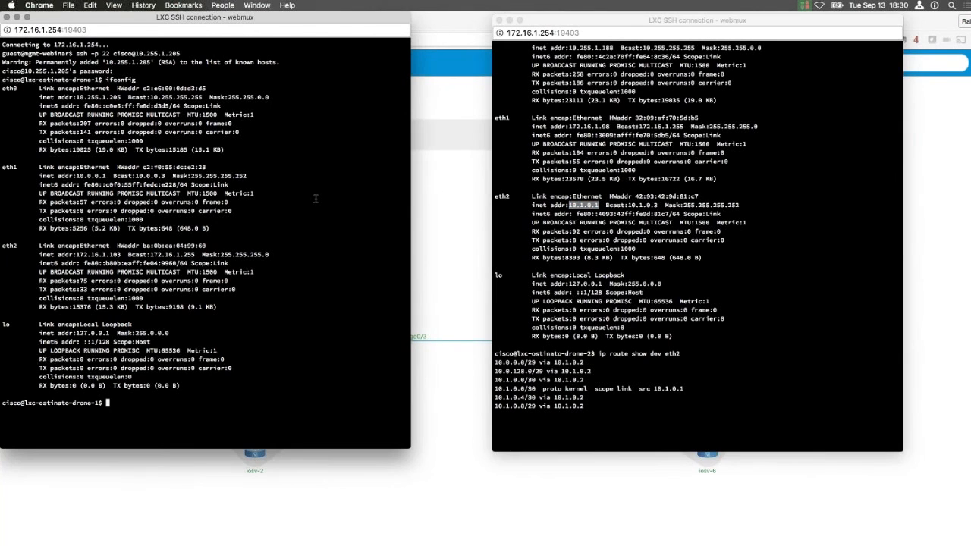
key("Return")
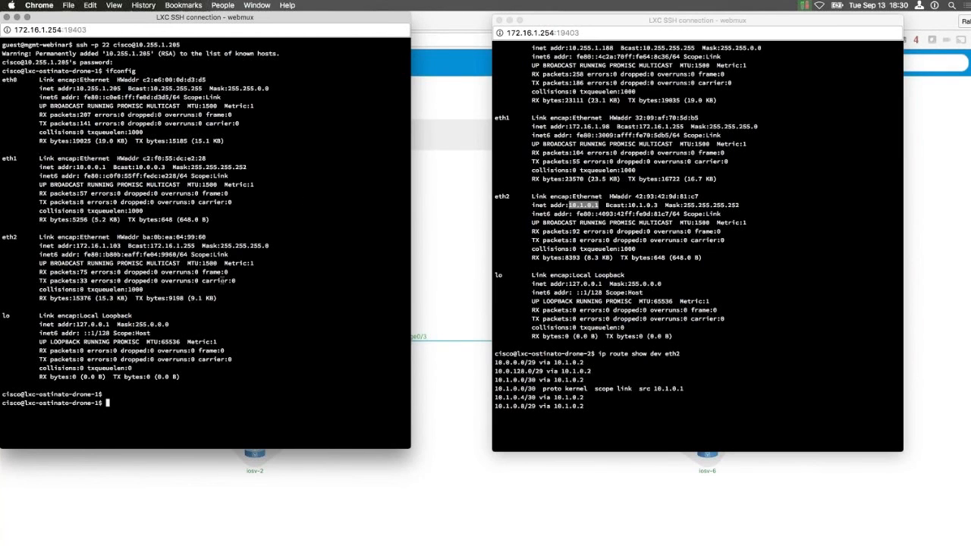
left_click_drag(231, 290, 69, 244)
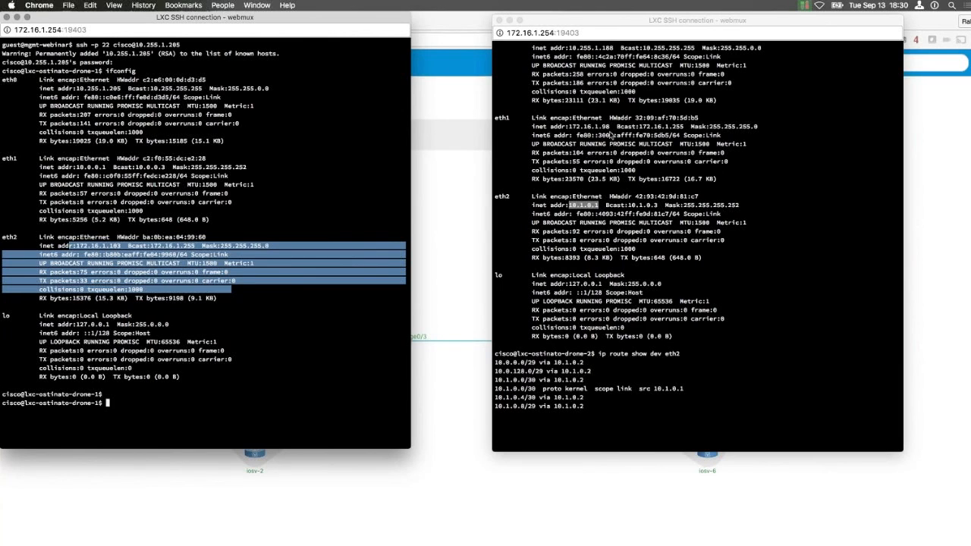
- Close the two outdated drone terminals and bring up fresh prompts in the remaining drone-2 and drone-1 terminals
left_click(599, 260)
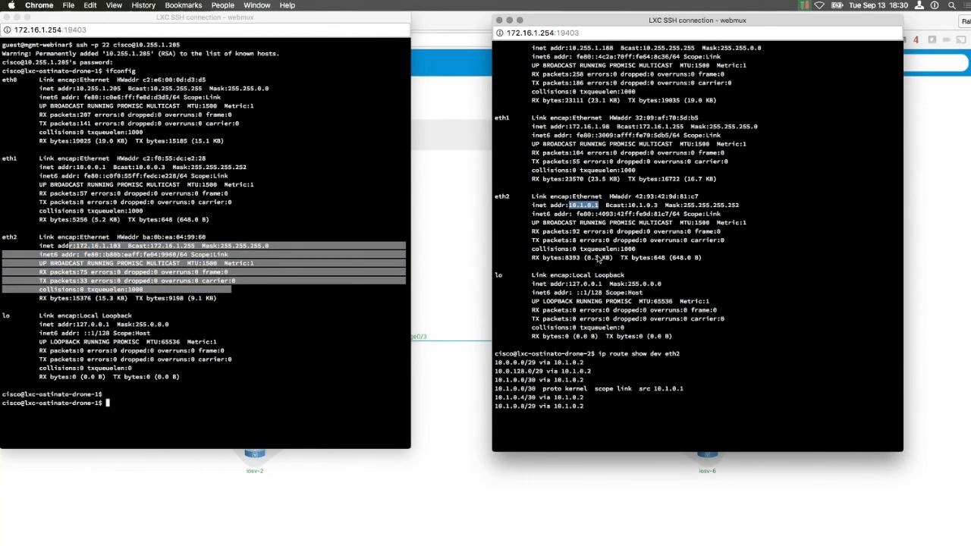
left_click_drag(618, 25, 627, 41)
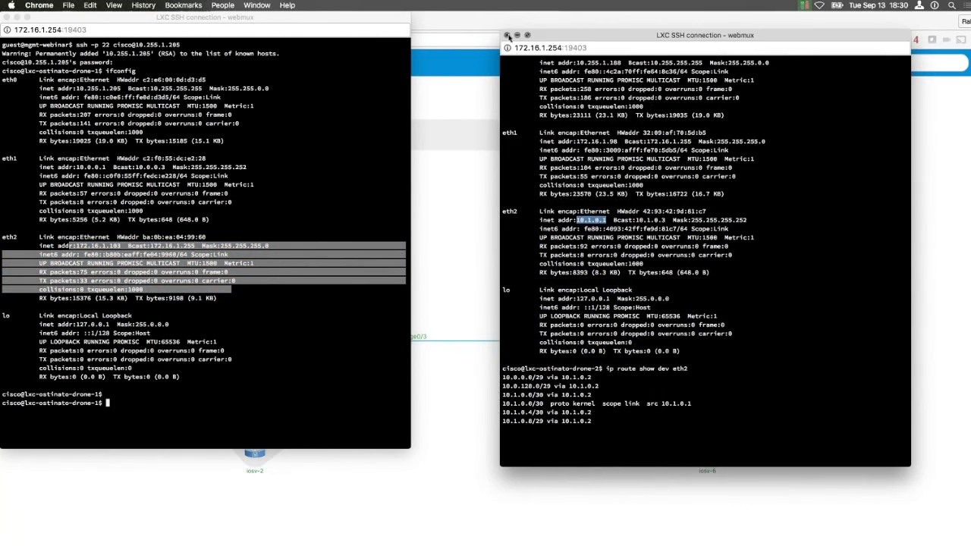
left_click(508, 37)
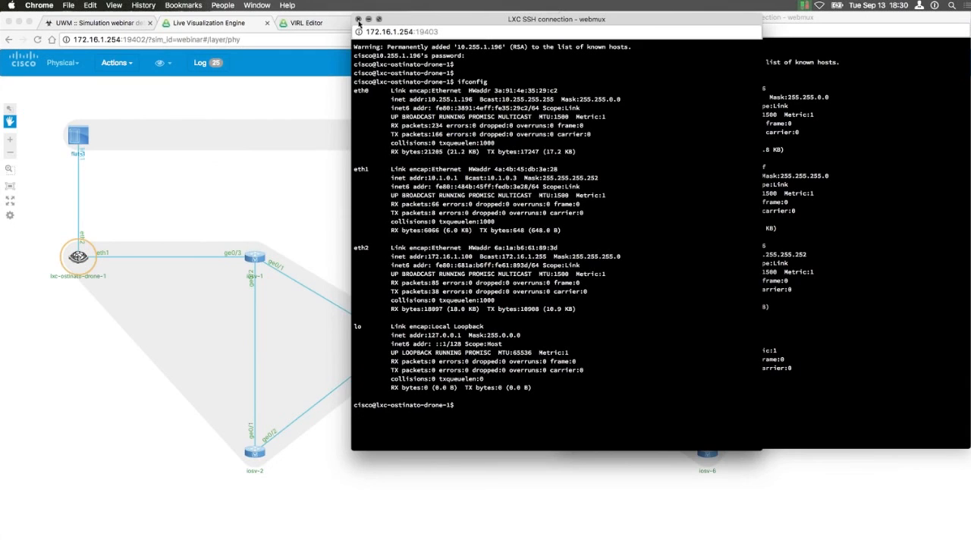
left_click(357, 19)
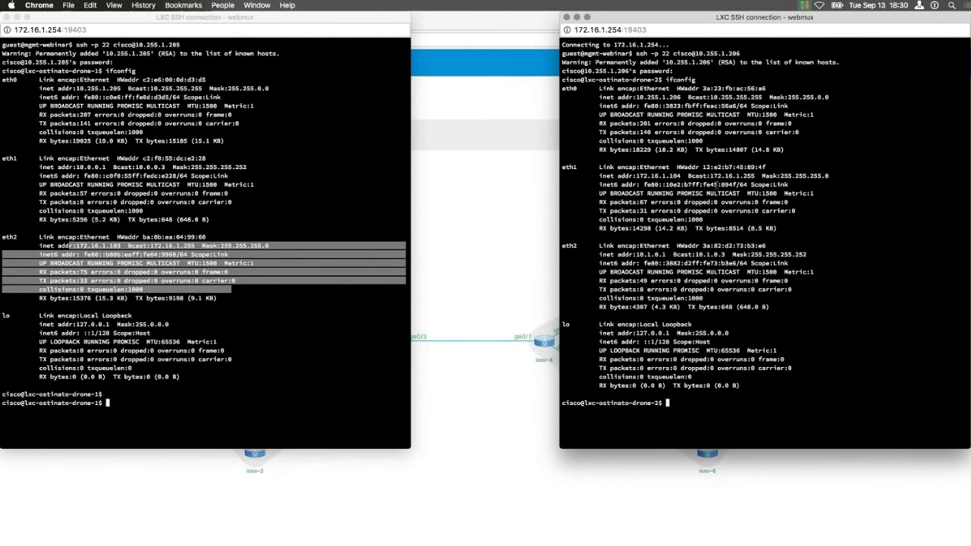
key("Return")
key("Return")
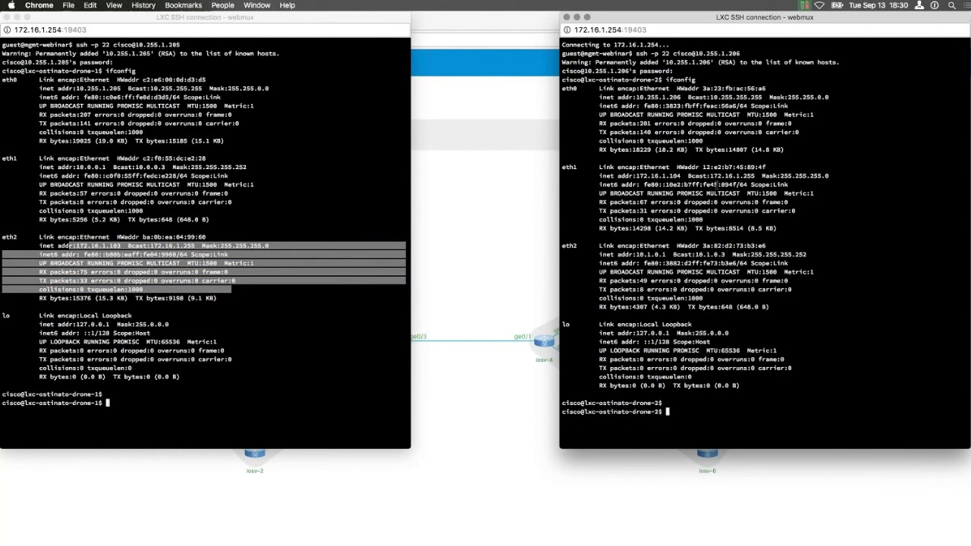
left_click(242, 275)
key("Return")
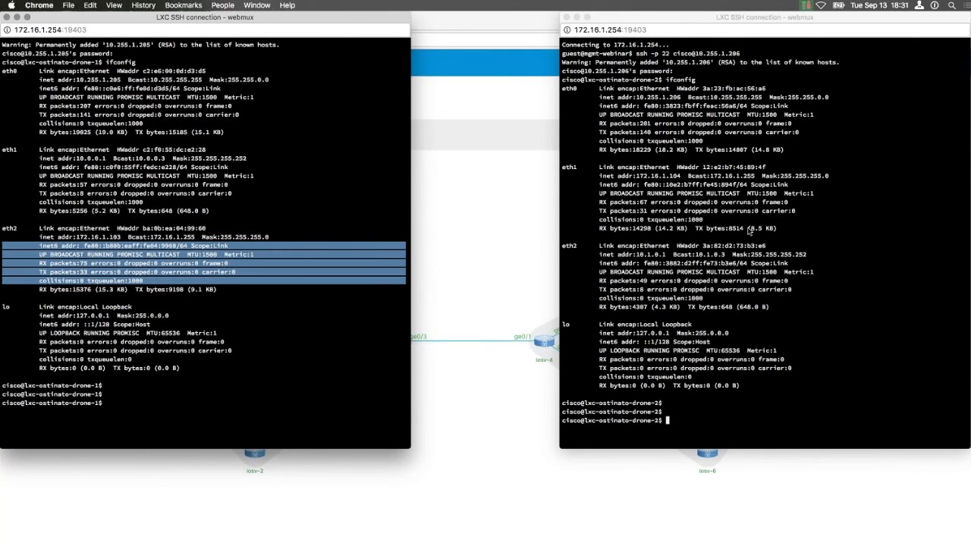
- Switch to Ostinato and add a port group for the drone at 172.16.1.103
key("super+Tab")
key("super+Tab")
key("super+Tab")
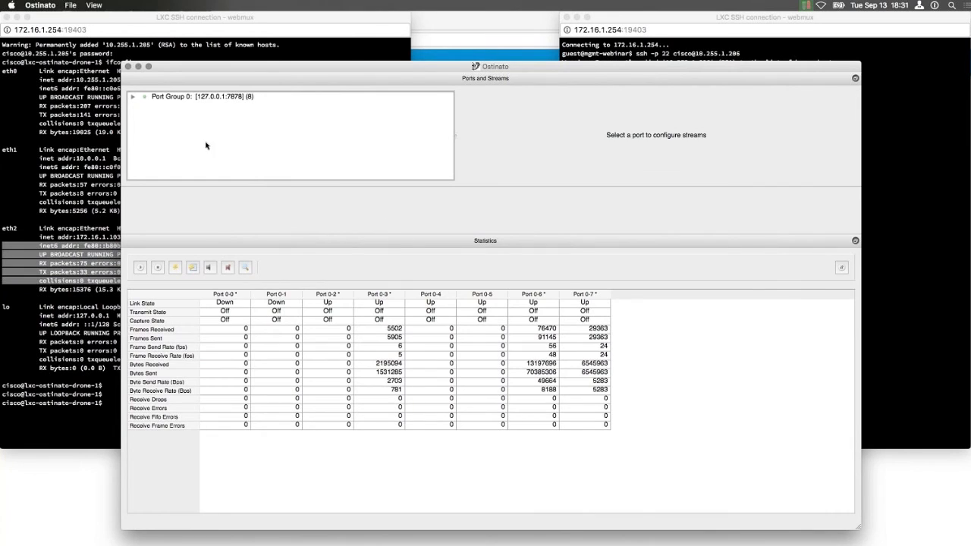
right_click(186, 116)
left_click(193, 121)
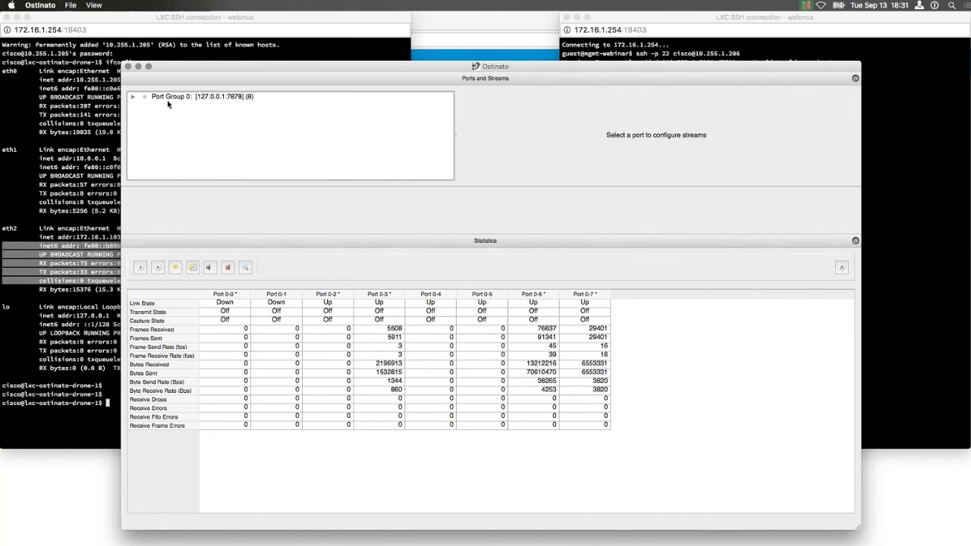
type("172.16.1.103")
key("Return")
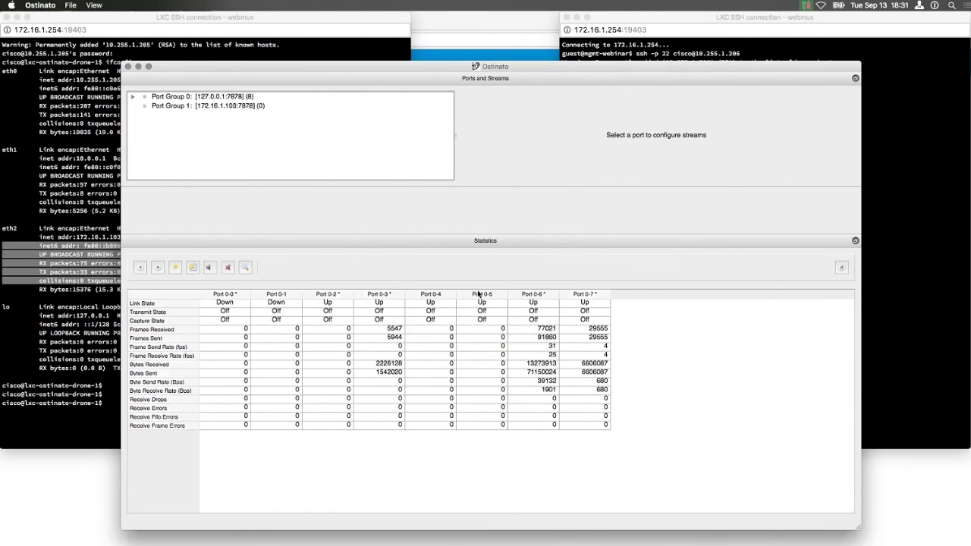
- Delete the local 127.0.0.1 port group and select the 172.16.1.103 port group
left_click(159, 99)
right_click(178, 99)
left_click(199, 113)
left_click(156, 97)
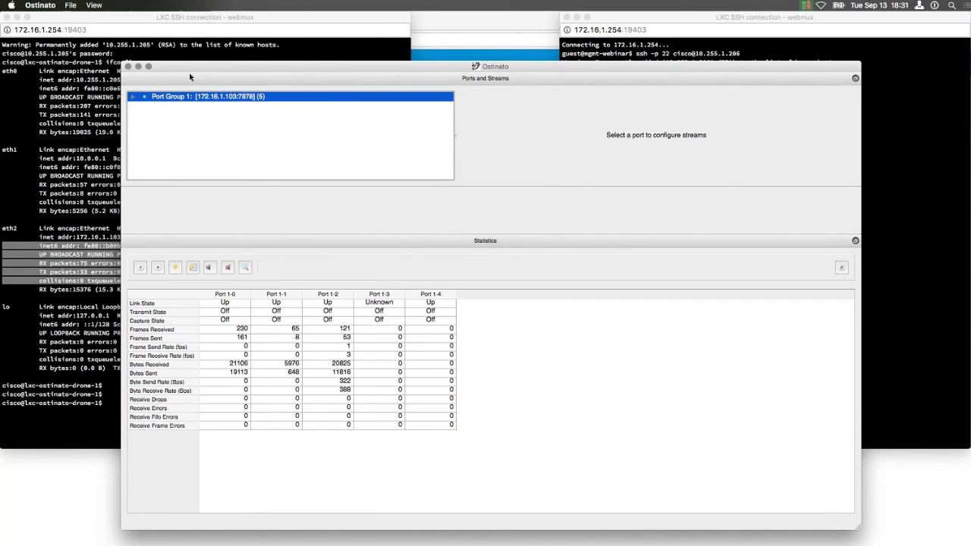
- Add a second port group for the drone at 172.16.1.104
right_click(196, 122)
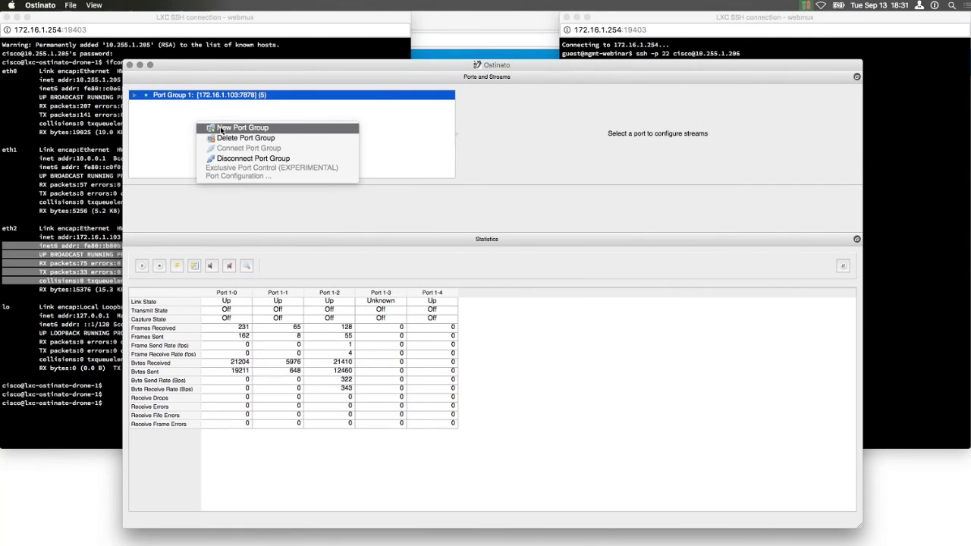
left_click(221, 130)
key("End")
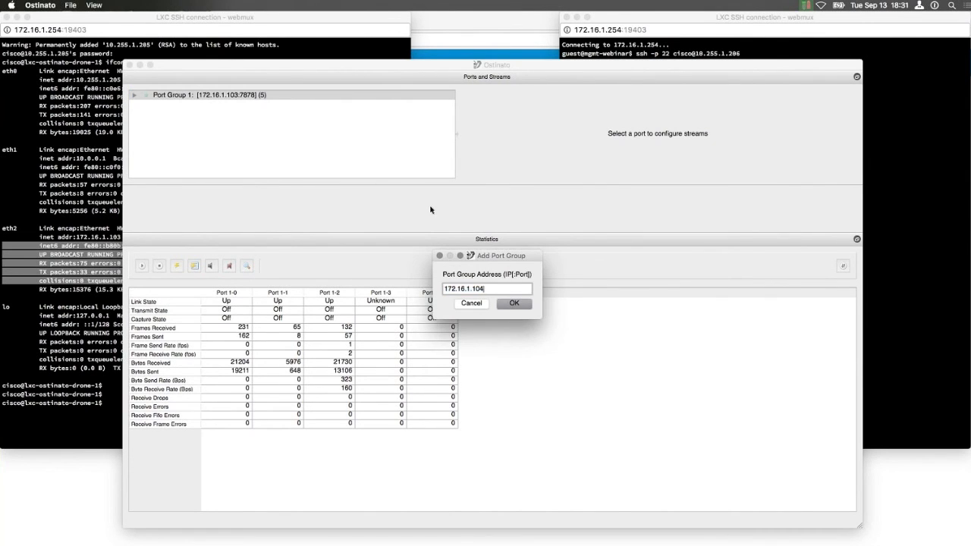
key("Return")
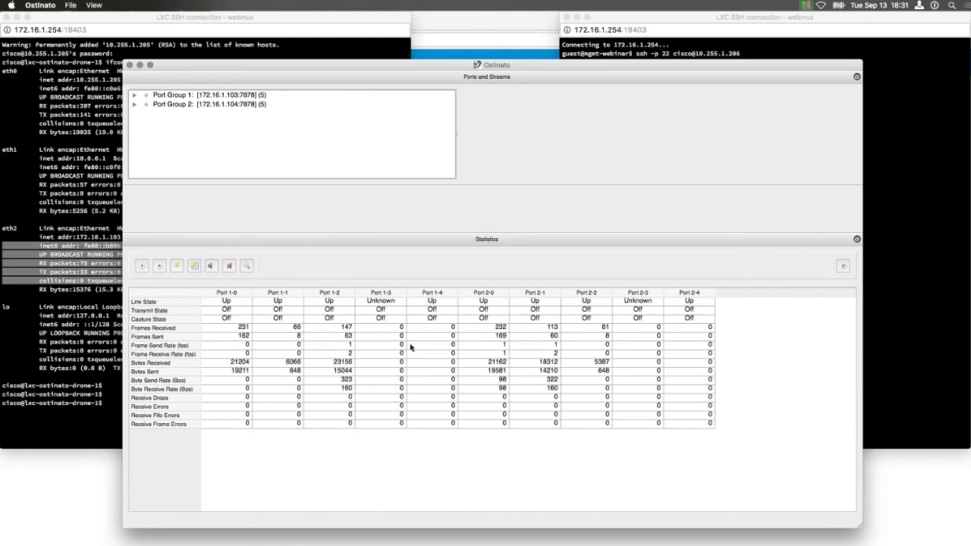
- Expand the 172.16.1.103 port group, compare its ports with the terminals' interface listings, and select port eth2
left_click(134, 95)
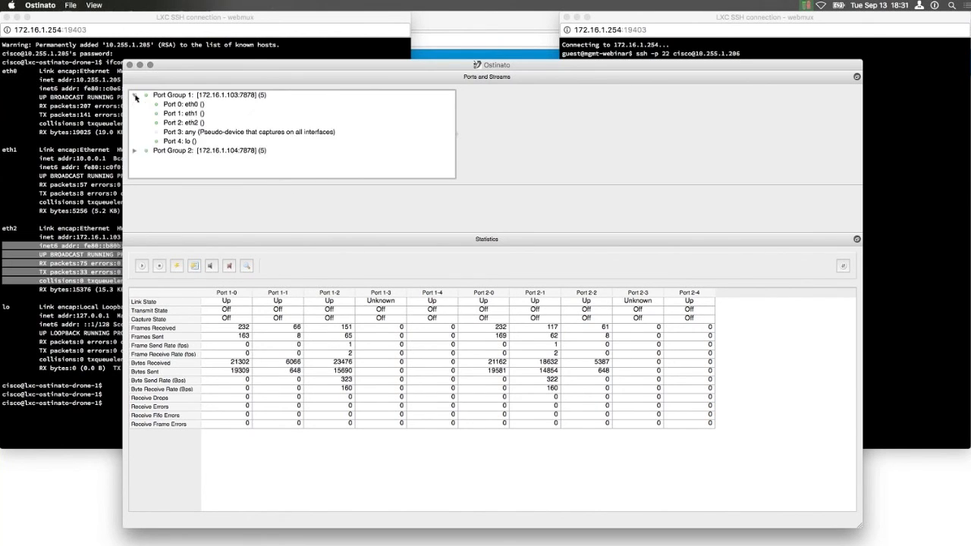
left_click_drag(201, 69, 258, 397)
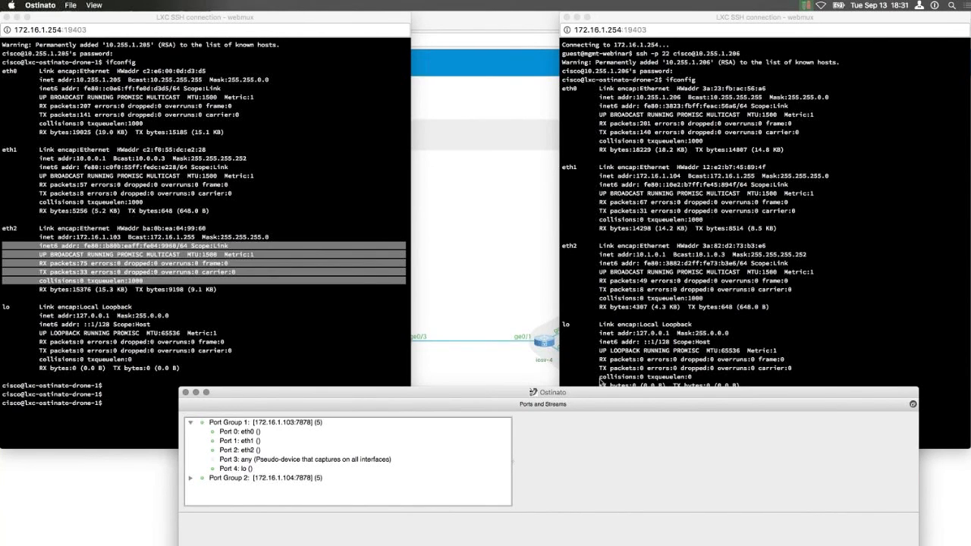
left_click(231, 451)
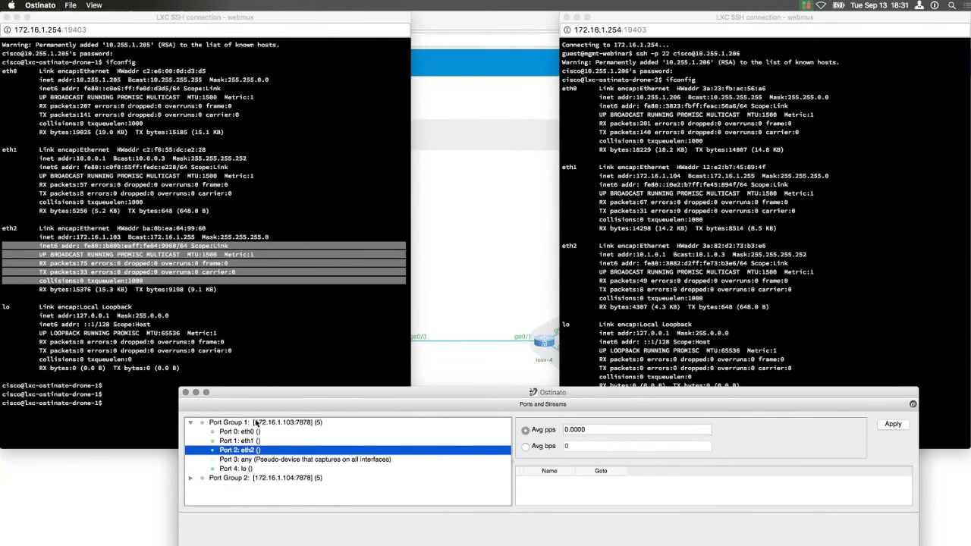
left_click_drag(284, 399, 201, 59)
right_click(455, 149)
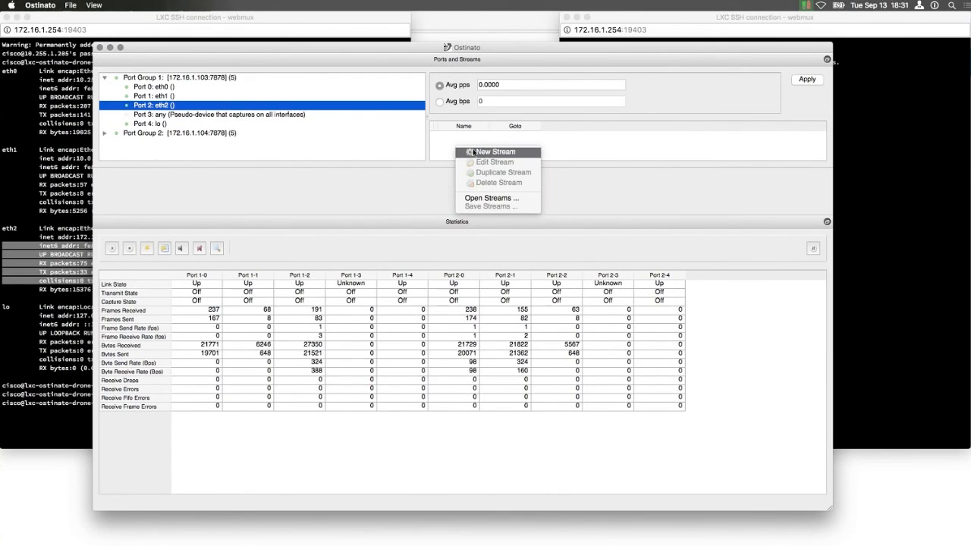
left_click(473, 152)
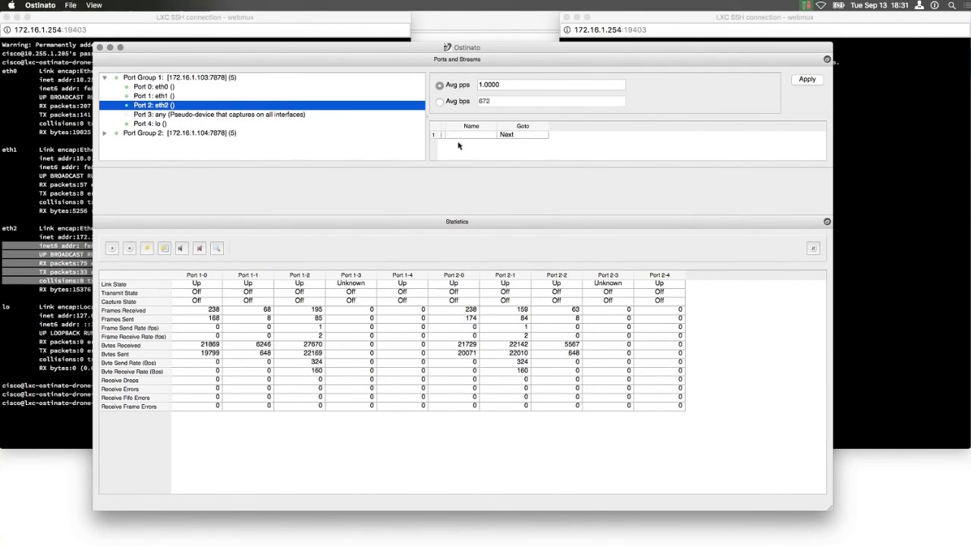
right_click(458, 144)
left_click(487, 174)
- Load the ostinato-stream file from the Desktop into the stream list of port eth2
right_click(461, 144)
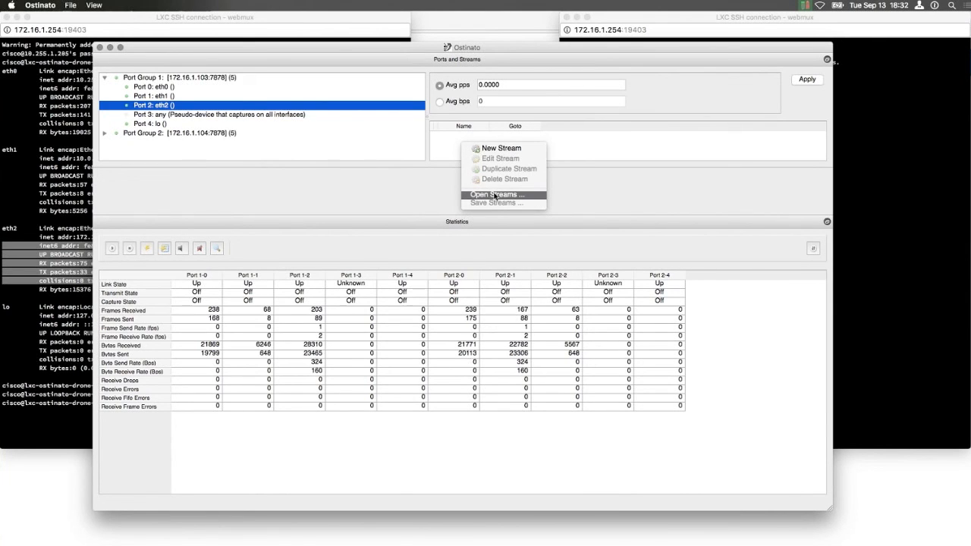
left_click(495, 195)
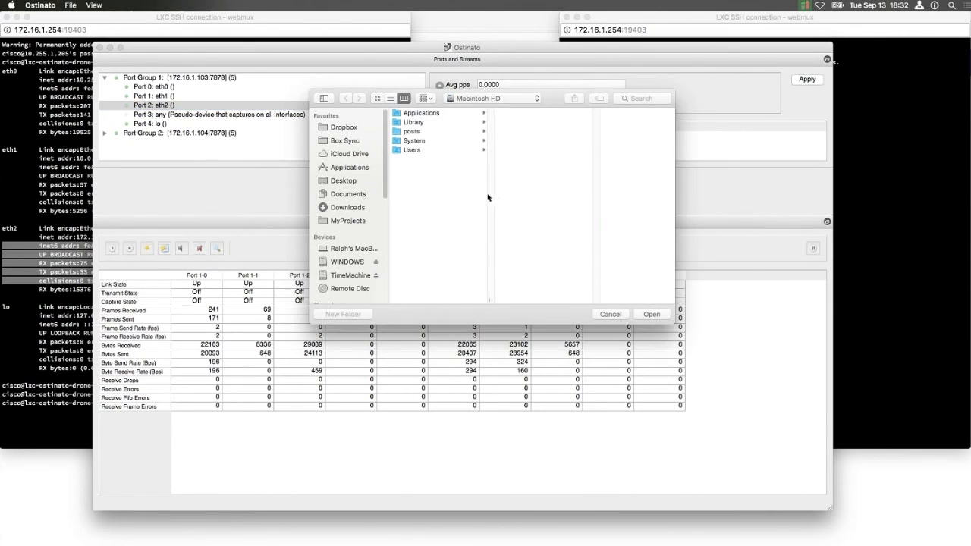
left_click(361, 182)
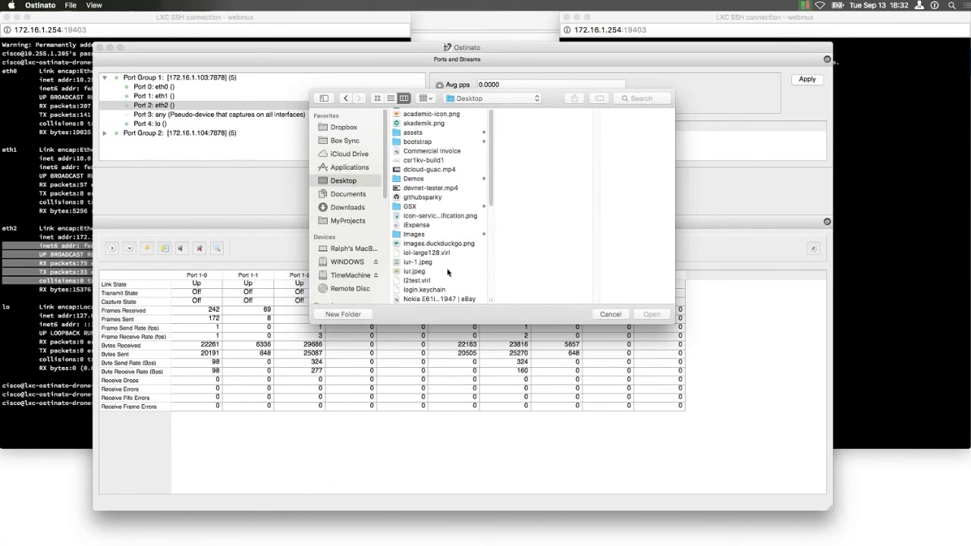
scroll(448, 272, "down", 10)
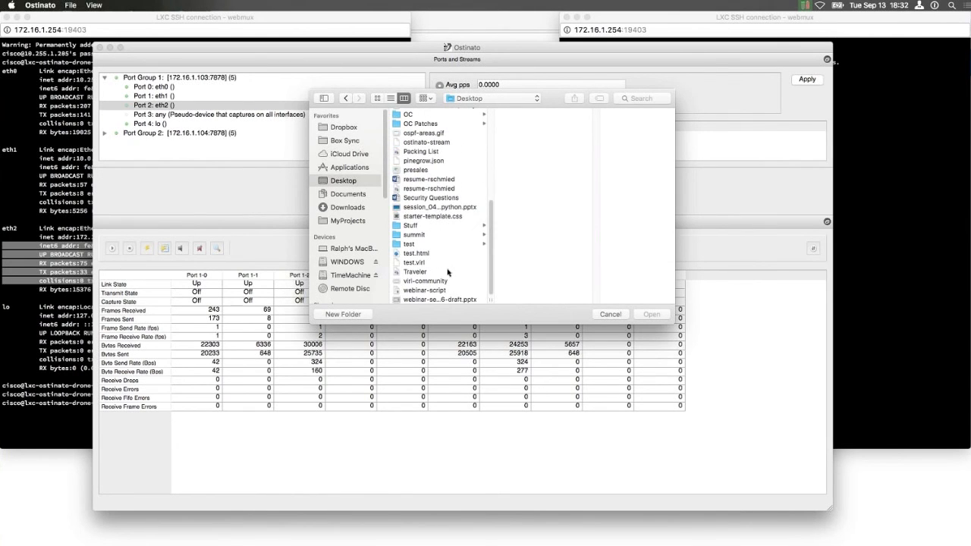
left_click(423, 143)
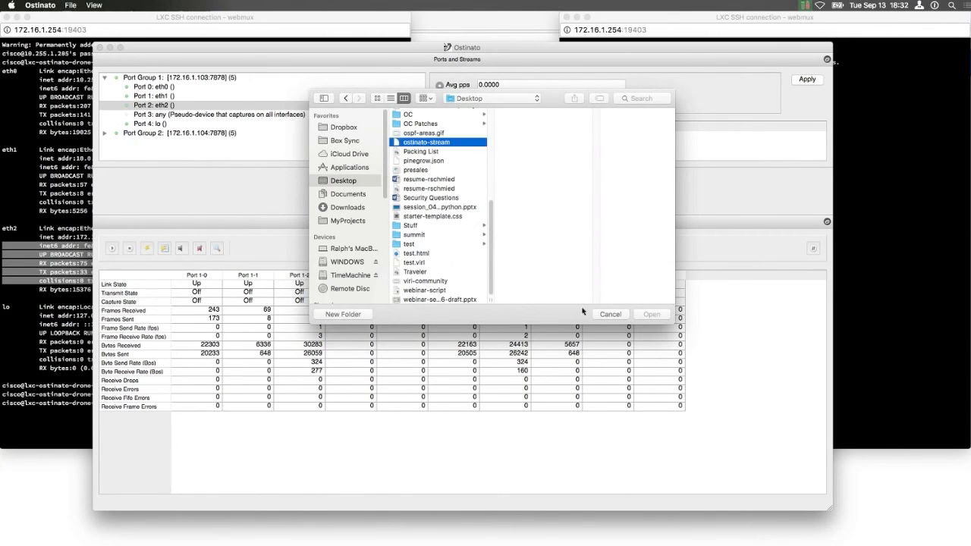
left_click(649, 314)
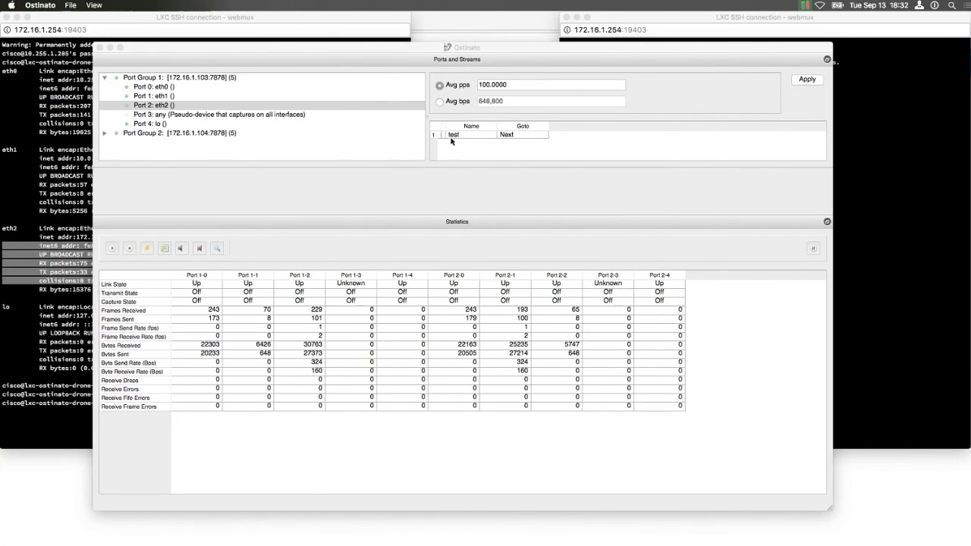
- Open the test stream for editing, enlarge the dialog, show its protocol data, and move it clear of the drone-2 terminal
left_click(446, 135)
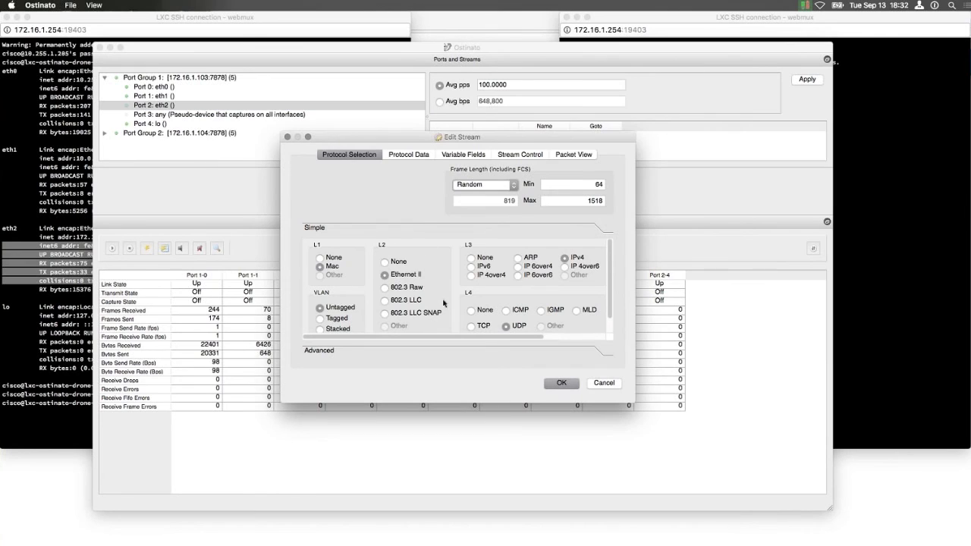
left_click_drag(702, 460, 758, 500)
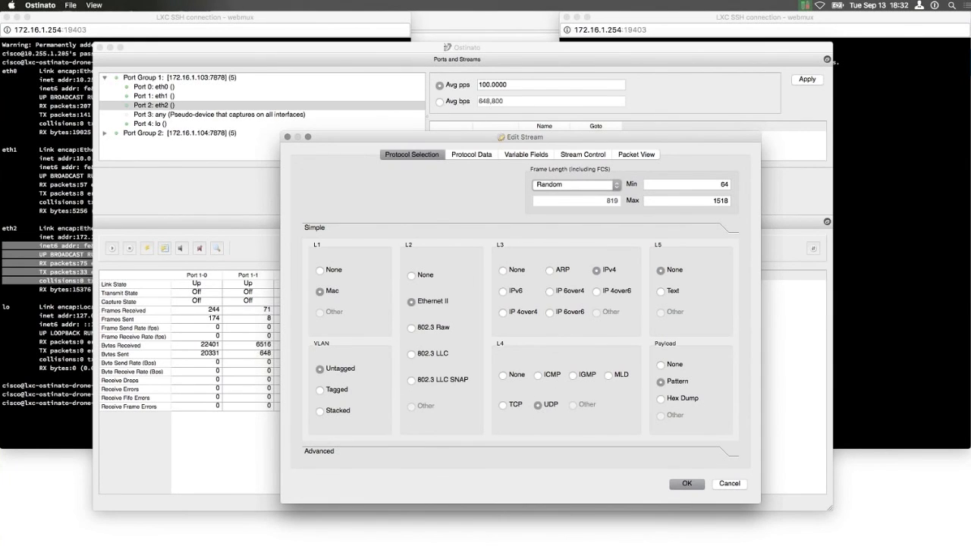
left_click(465, 155)
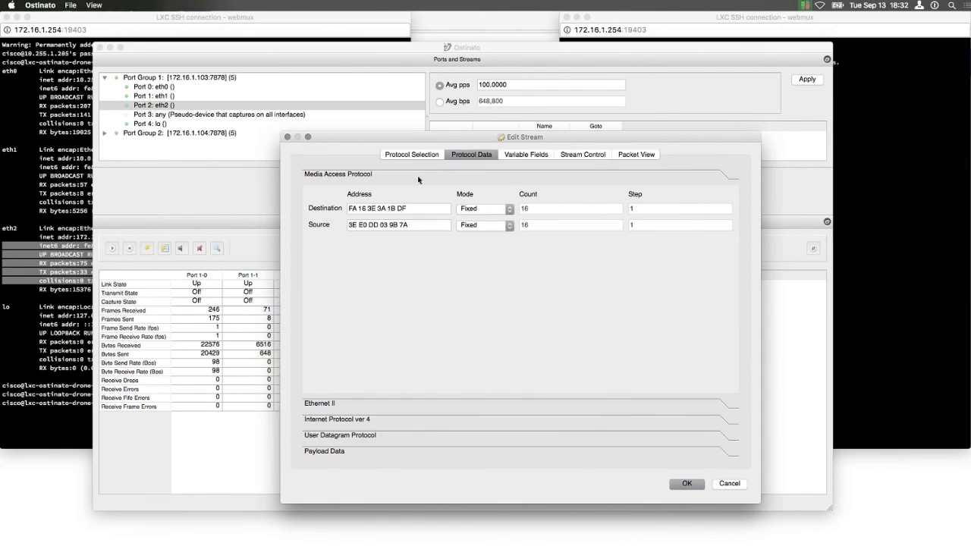
left_click_drag(404, 142, 371, 177)
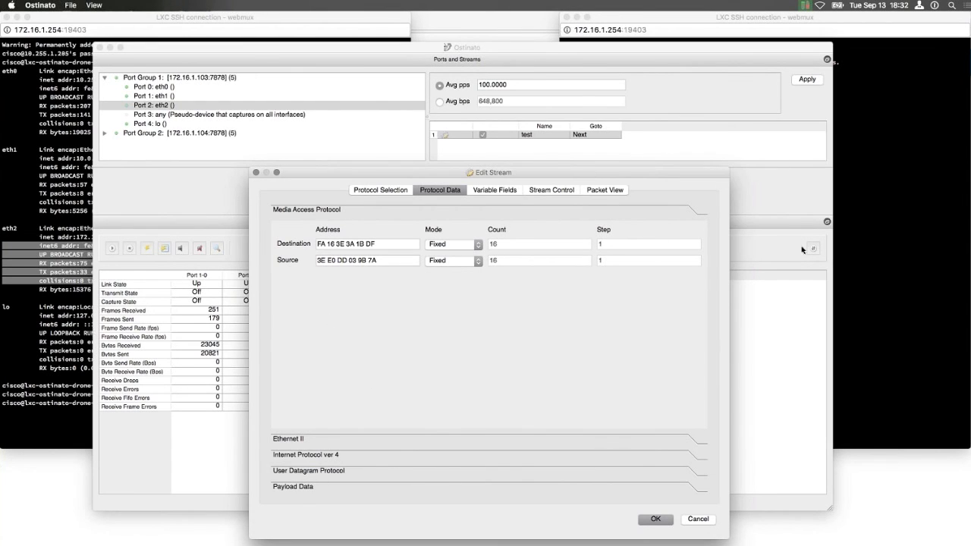
left_click_drag(574, 177, 368, 139)
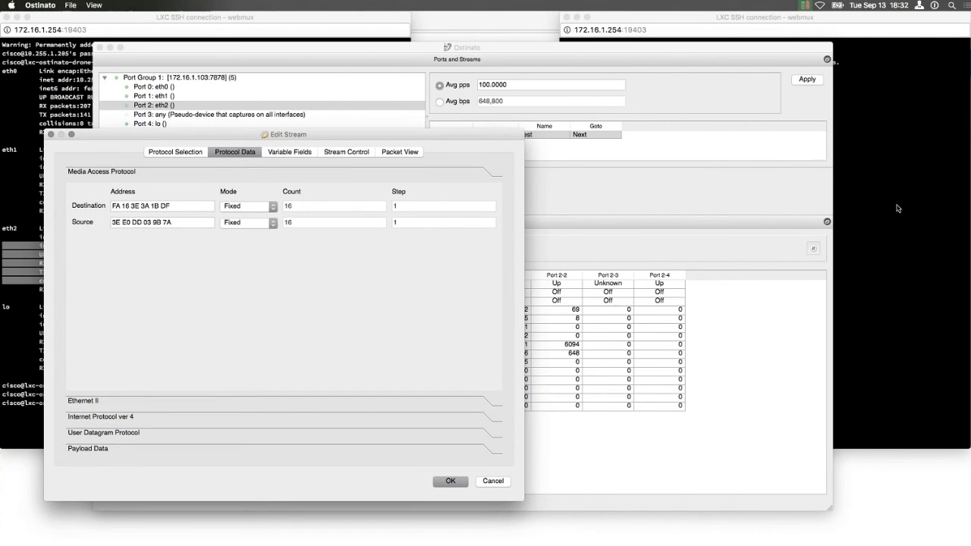
- Copy drone-2's eth2 hardware address from the ifconfig output into the stream's source MAC address, 3A 82 D2 73 B3 E6
left_click(872, 235)
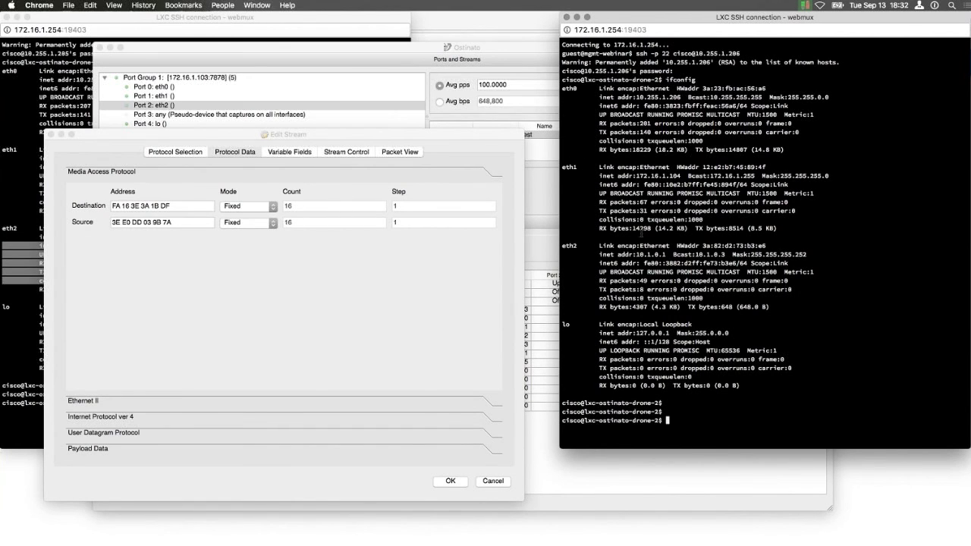
left_click_drag(703, 244, 766, 244)
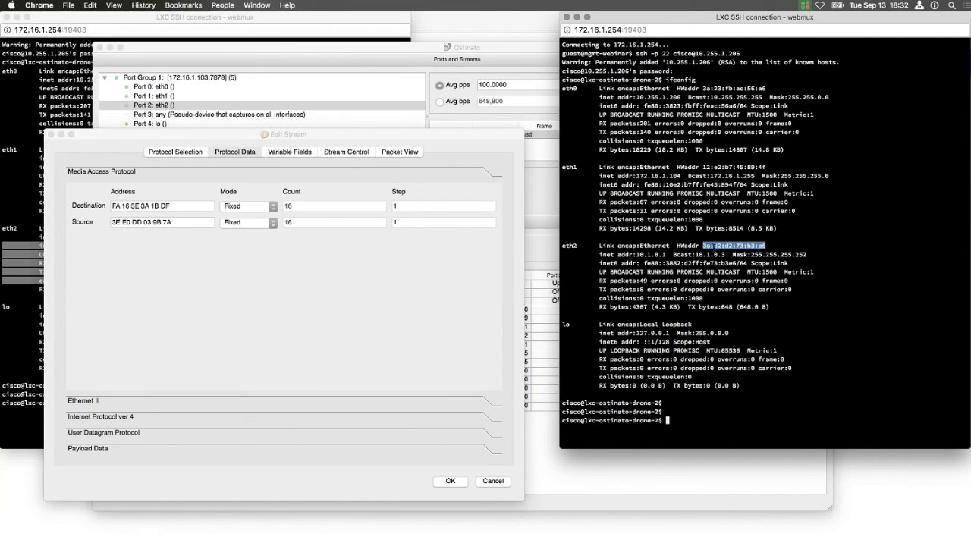
right_click(747, 245)
left_click(759, 268)
left_click_drag(182, 223, 114, 223)
right_click(129, 223)
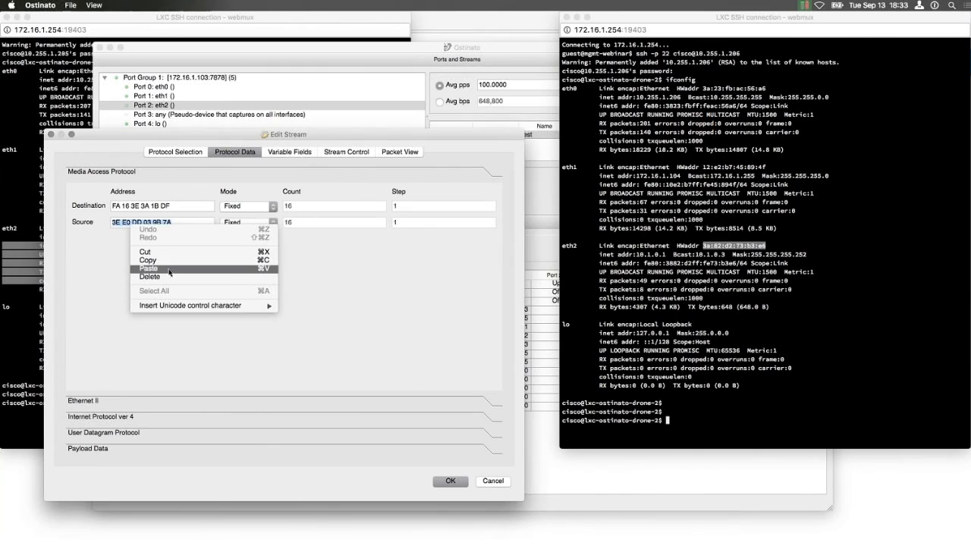
left_click(171, 272)
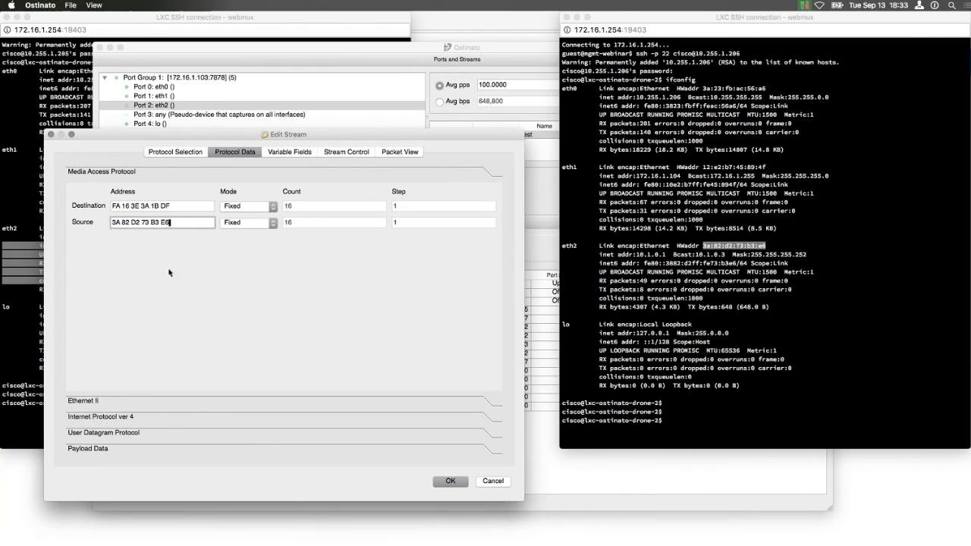
- Ping 10.1.0.2 from the drone-2 terminal and stop after a couple of replies
left_click(732, 337)
left_click(676, 238)
type("ping 10.1.0.2")
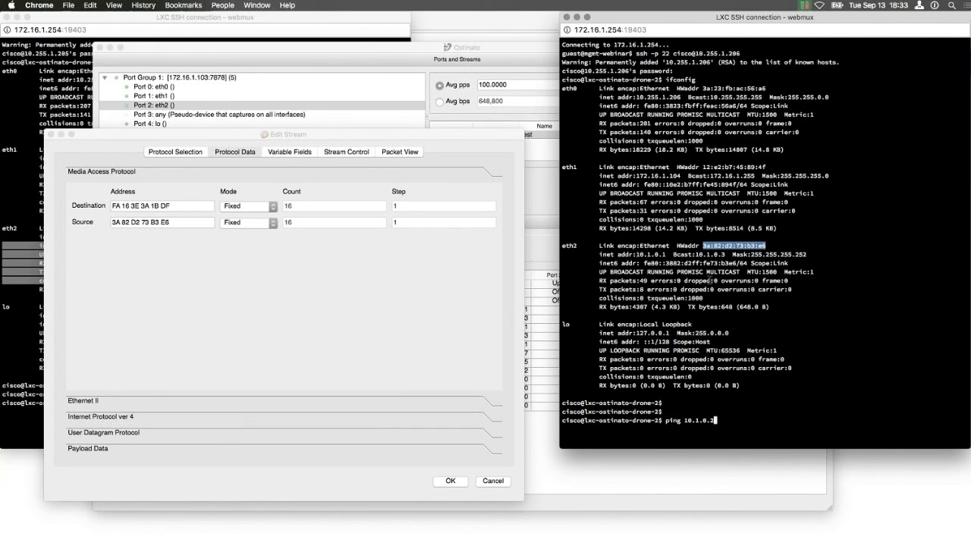
key("Return")
key("ctrl+c")
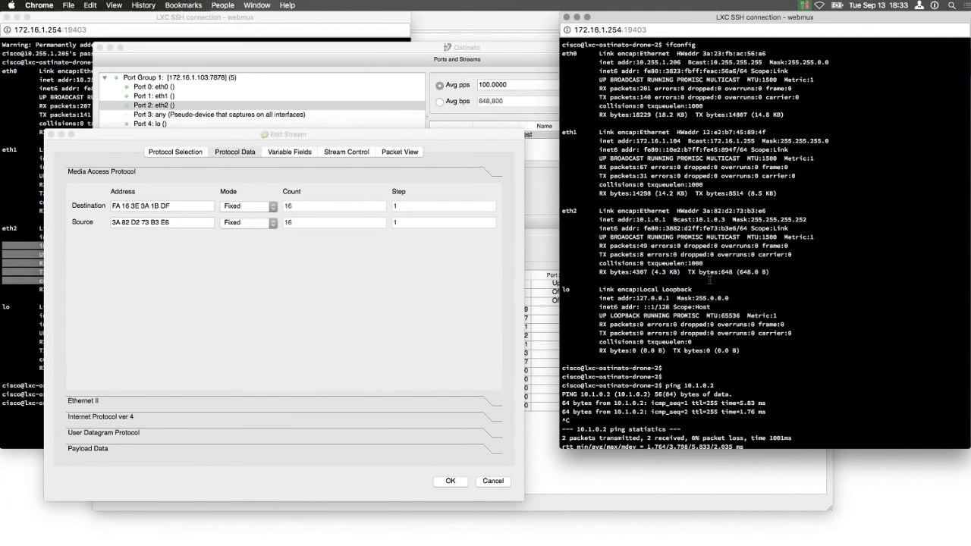
- Copy the hardware address of 10.1.0.2 from drone-2's ARP table into the stream's destination MAC address, FA 16 3E 7F 96 FE
scroll(709, 280, "down", 2)
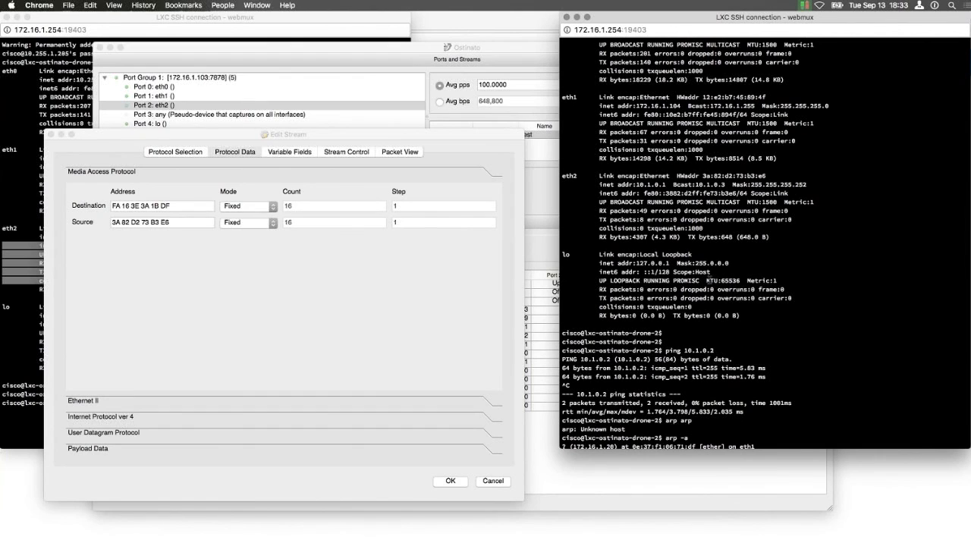
left_click_drag(813, 449, 808, 492)
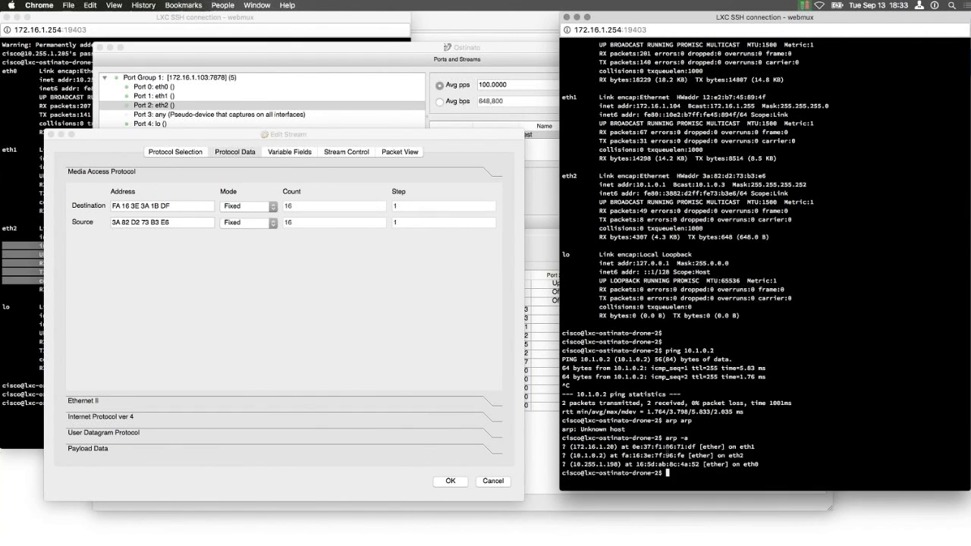
left_click_drag(621, 455, 686, 454)
right_click(666, 455)
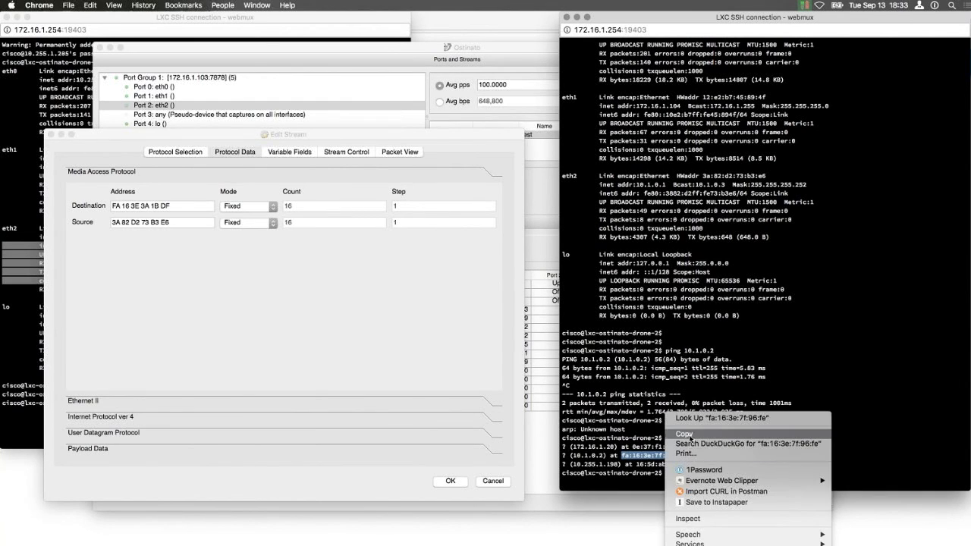
left_click(685, 434)
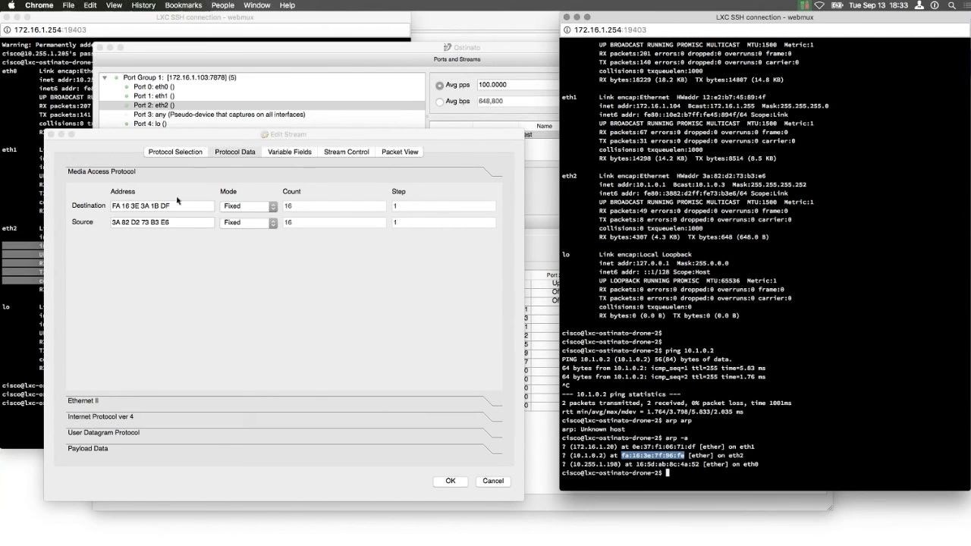
left_click_drag(175, 207, 112, 206)
right_click(123, 205)
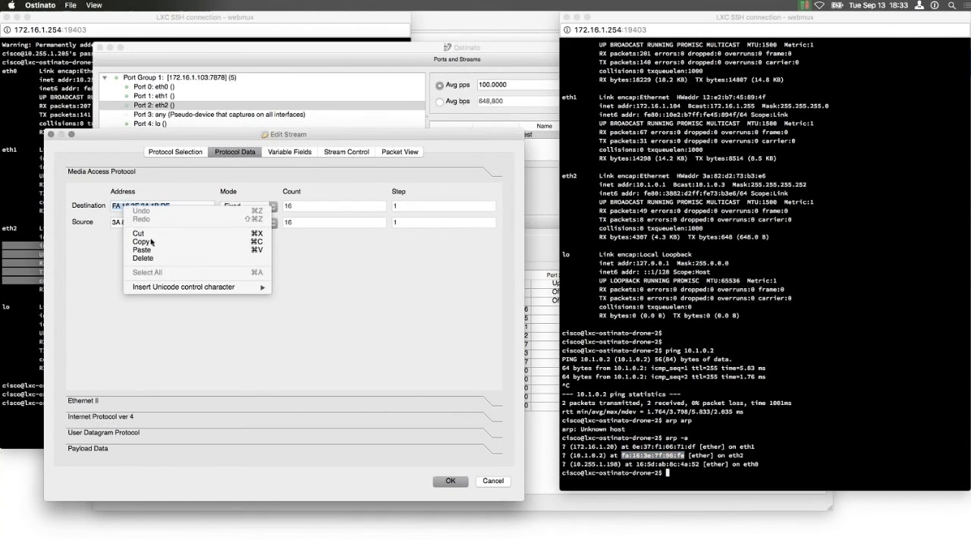
left_click(156, 250)
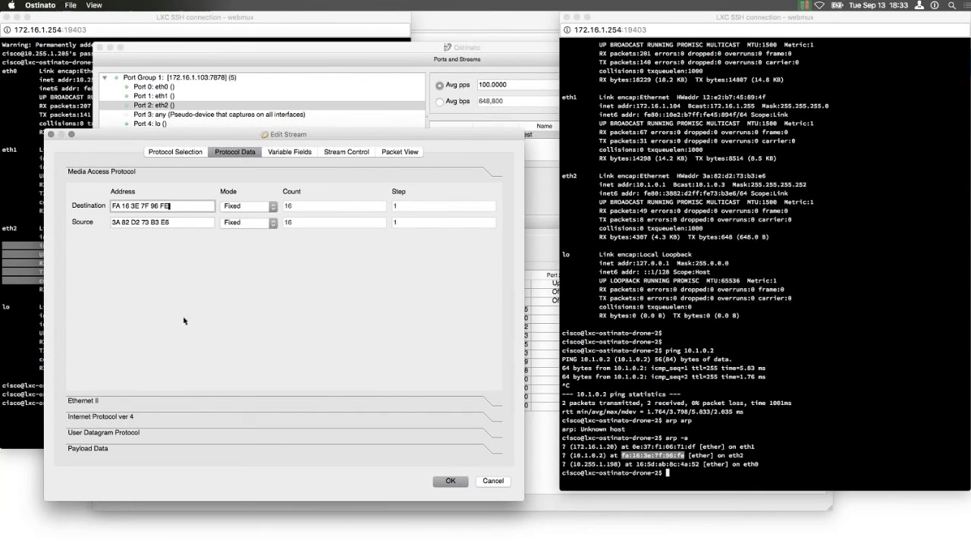
- Set the source address in the stream's Internet Protocol ver 4 data to 10.1.0.1
left_click(123, 419)
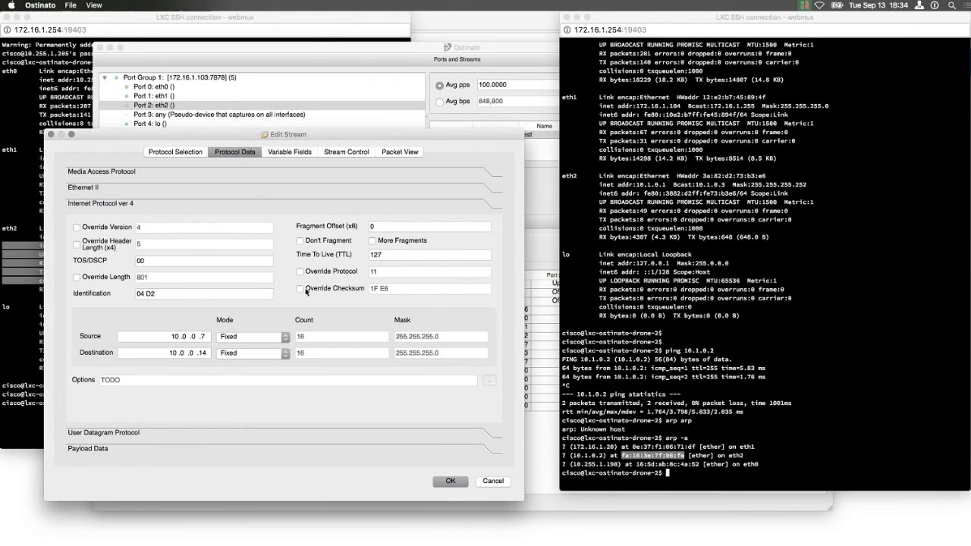
left_click_drag(172, 337, 210, 337)
type("10.1.0.1")
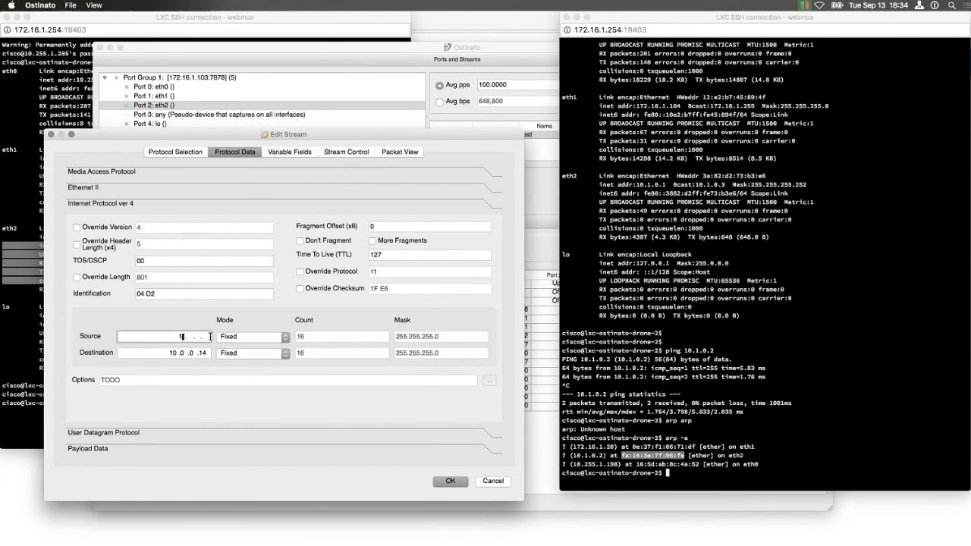
key("Tab")
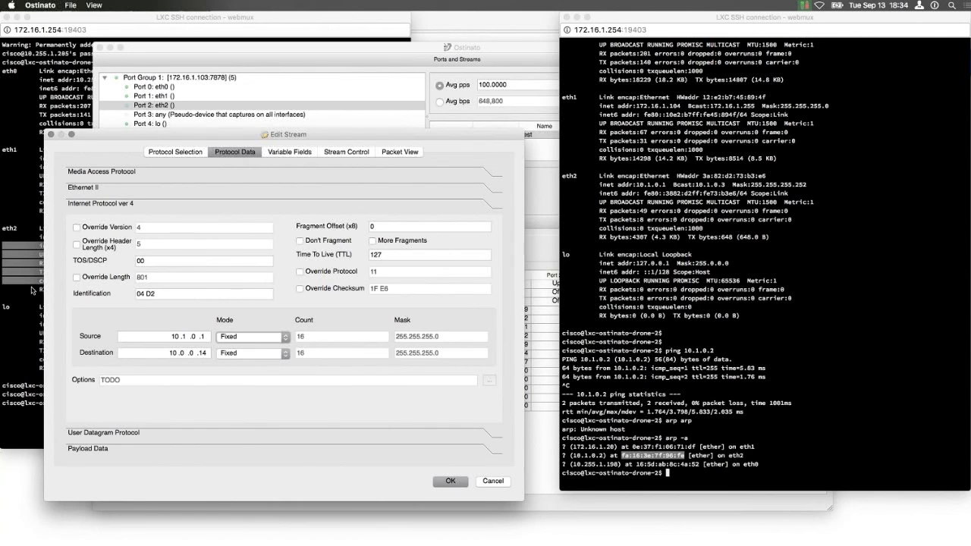
- Look up drone-1's eth1 address in its ifconfig output and set the stream's IPv4 destination to 10.0.0.1
left_click(33, 290)
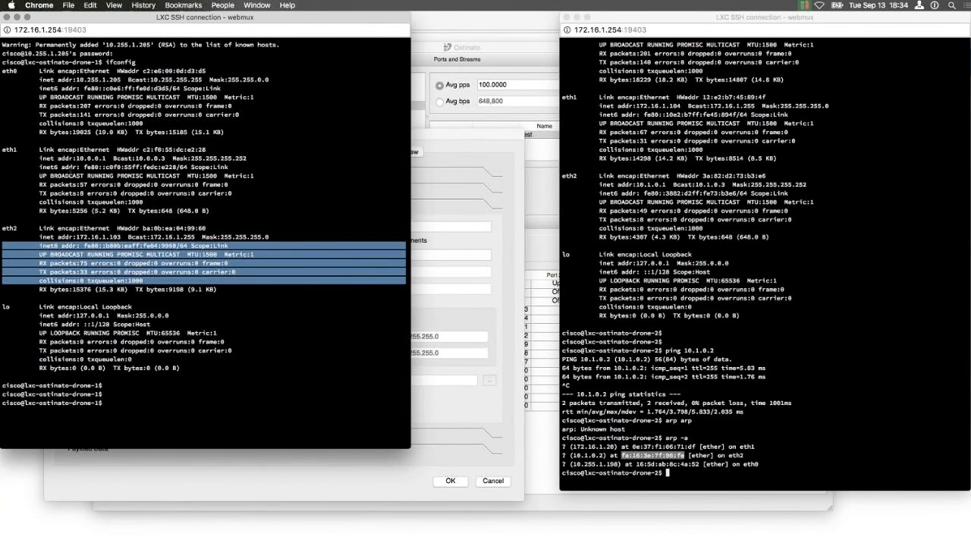
left_click_drag(75, 158, 111, 158)
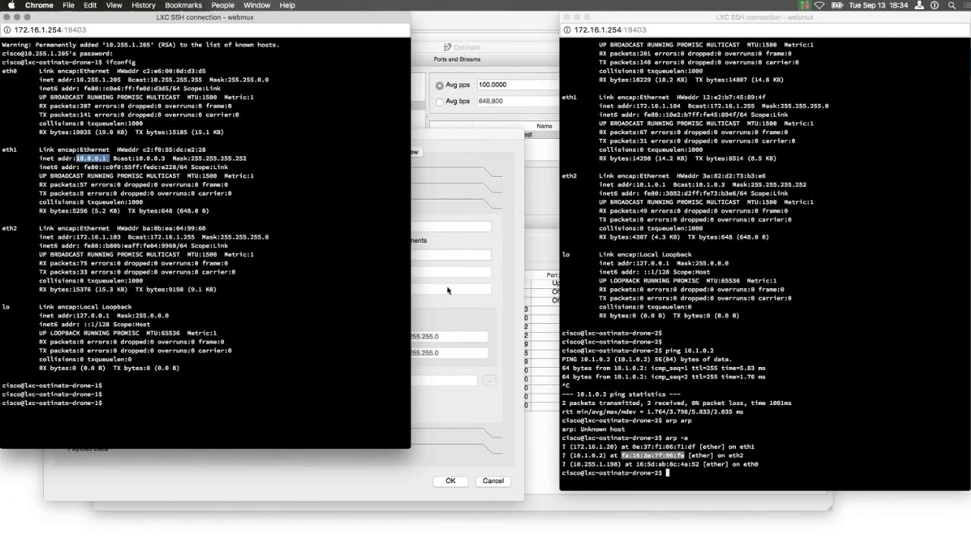
left_click(426, 327)
left_click_drag(166, 351, 207, 350)
left_click(207, 350)
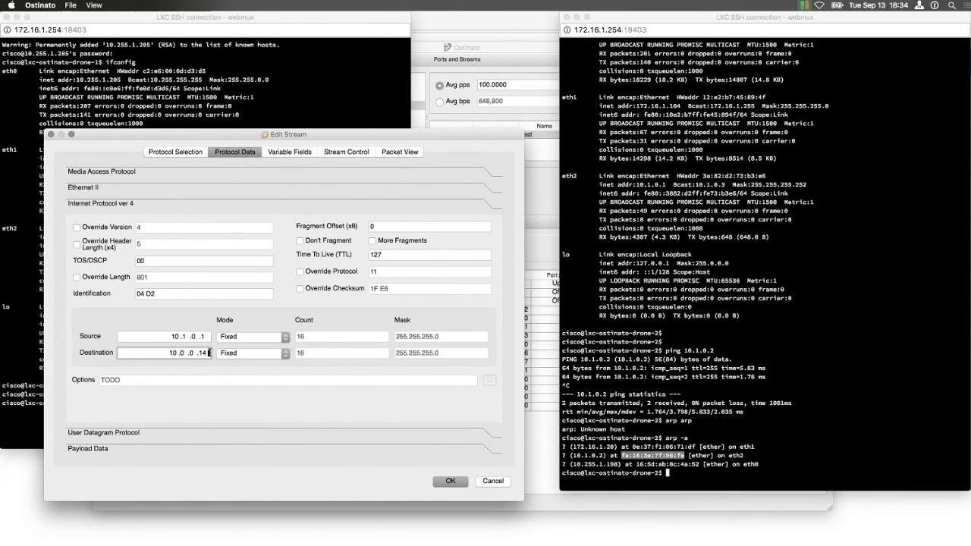
key("BackSpace")
key("Tab")
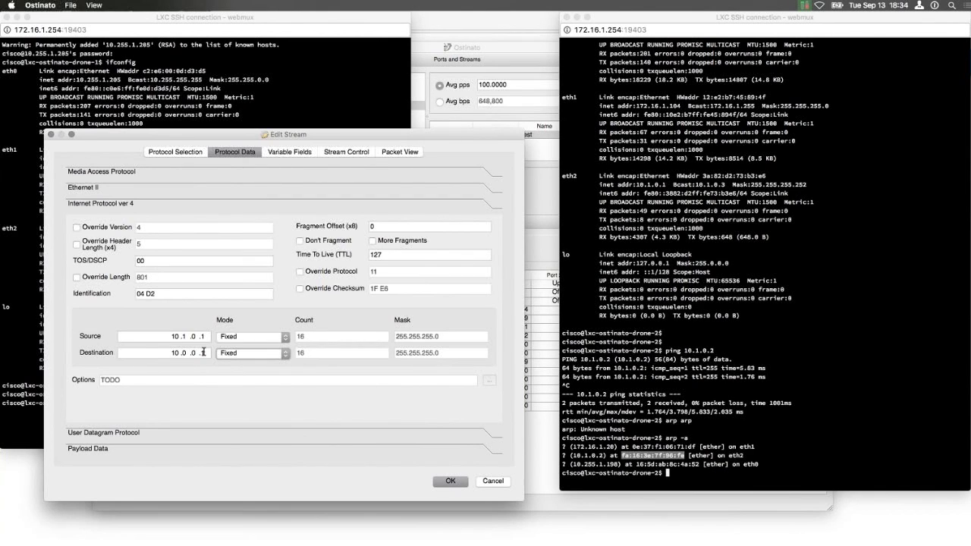
- Review the stream's UDP ports and stream control settings, accept the edited stream and apply it to port eth2
left_click(126, 439)
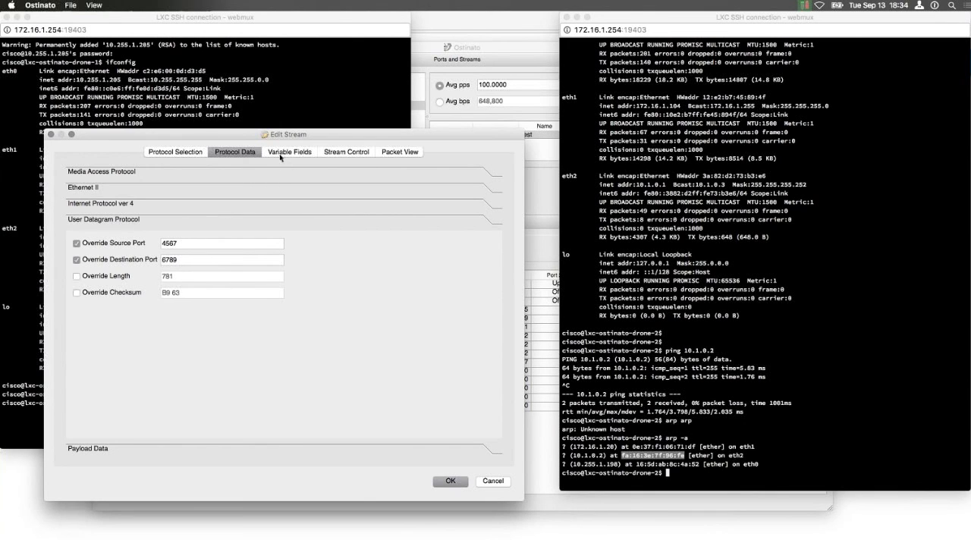
left_click(345, 152)
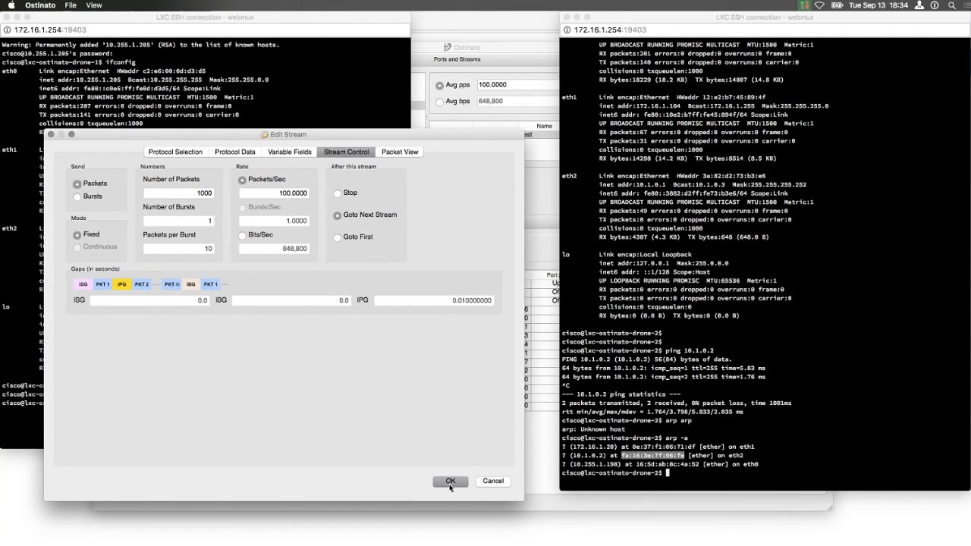
left_click(450, 485)
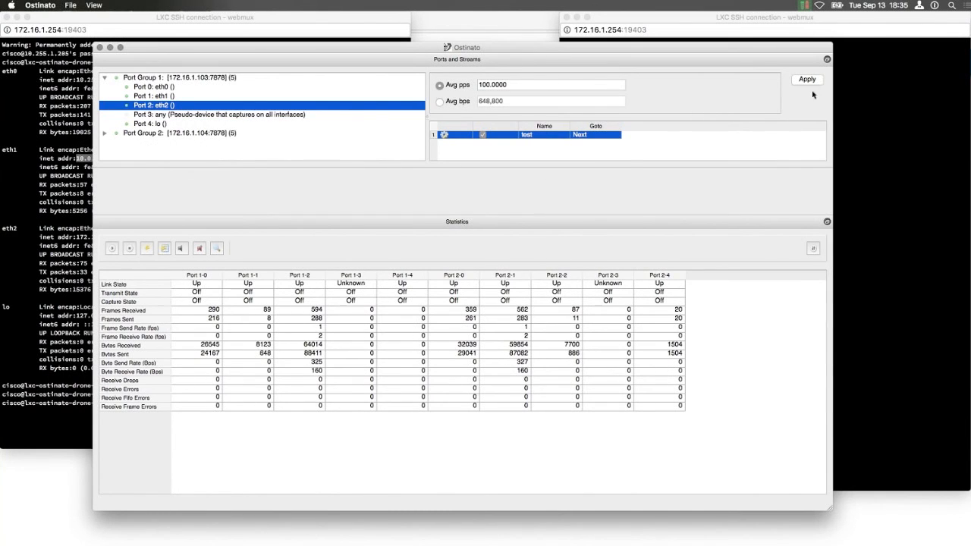
left_click(809, 83)
- Clear the statistics of all ports and start transmitting the stream on Port 1-2
left_click(164, 250)
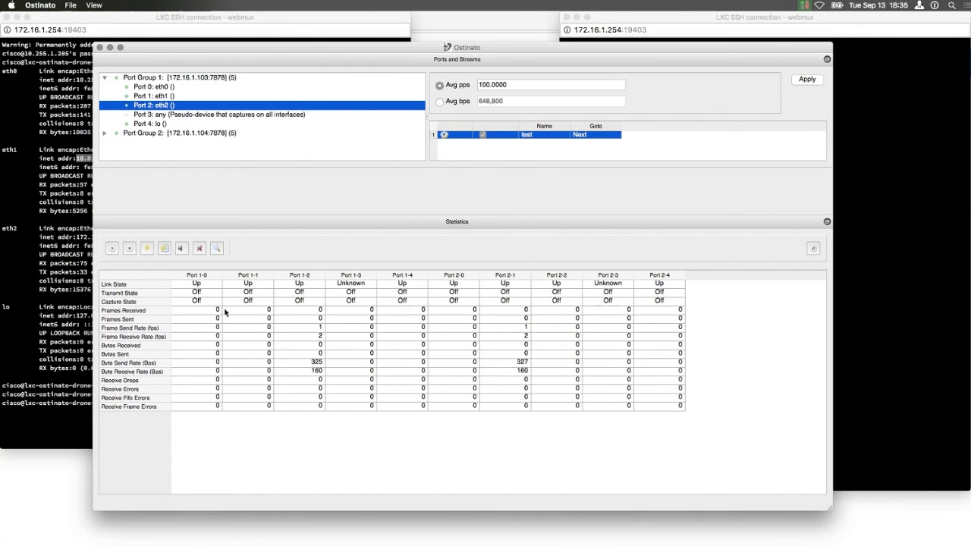
left_click_drag(261, 50, 276, 53)
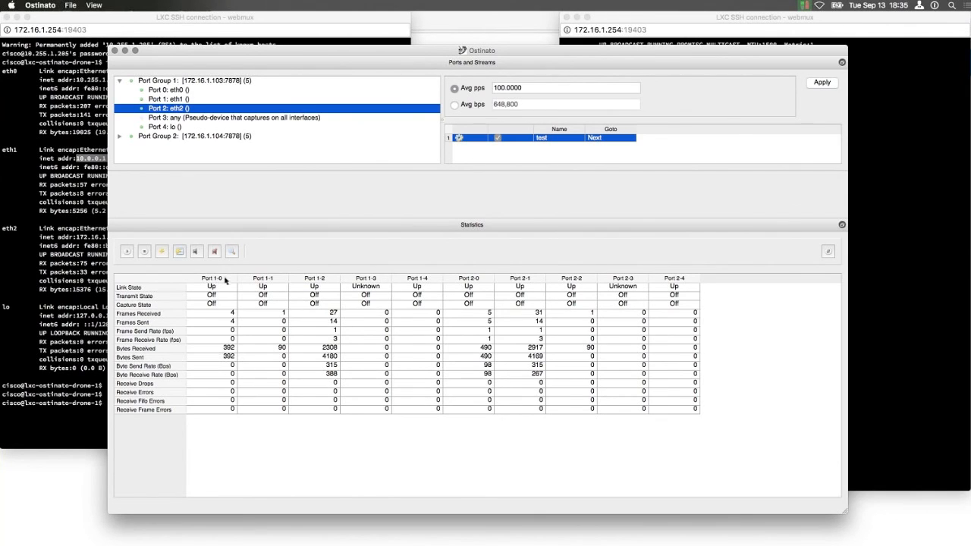
left_click(314, 279)
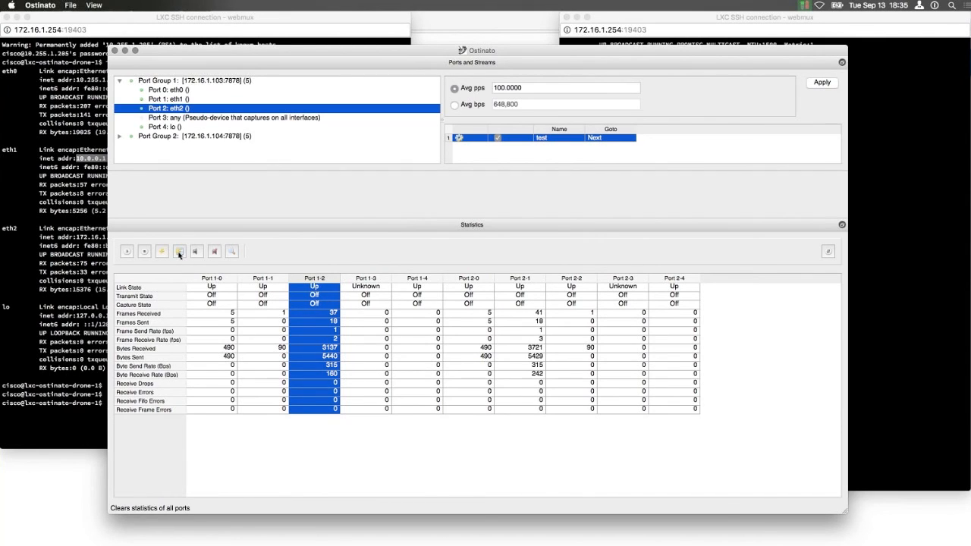
left_click(179, 253)
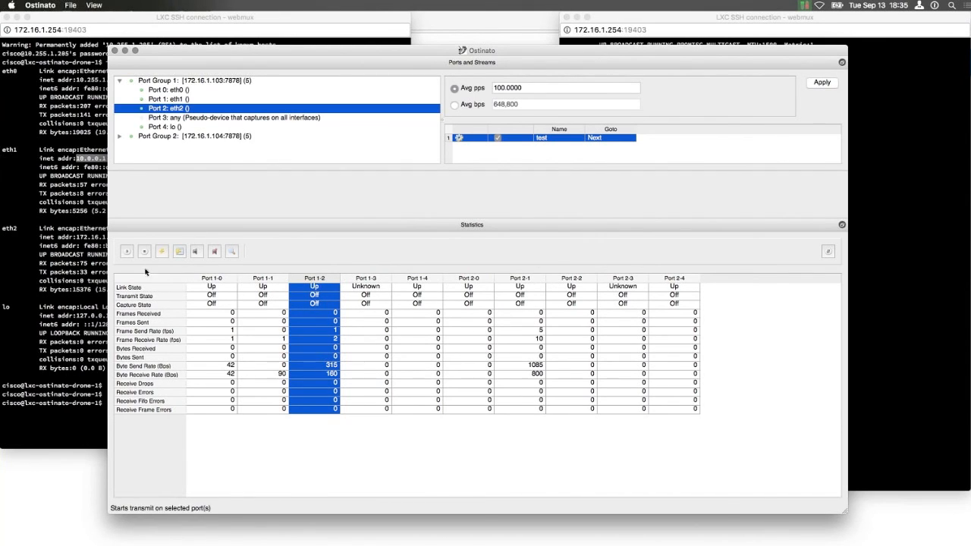
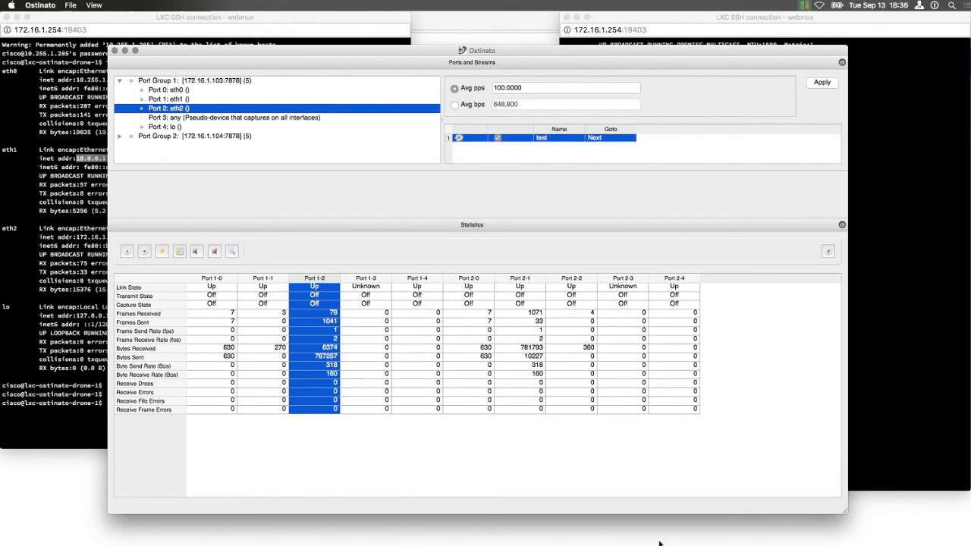
- Switch to the Live Visualization Engine and open the packet capture setup for iosv-3's GigabitEthernet0/3 interface
left_click(463, 518)
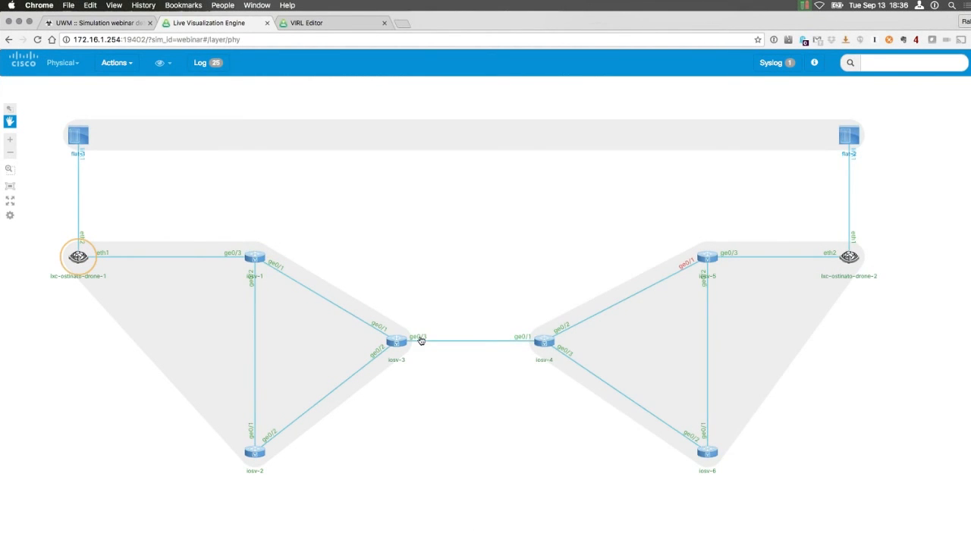
mouse_move(422, 340)
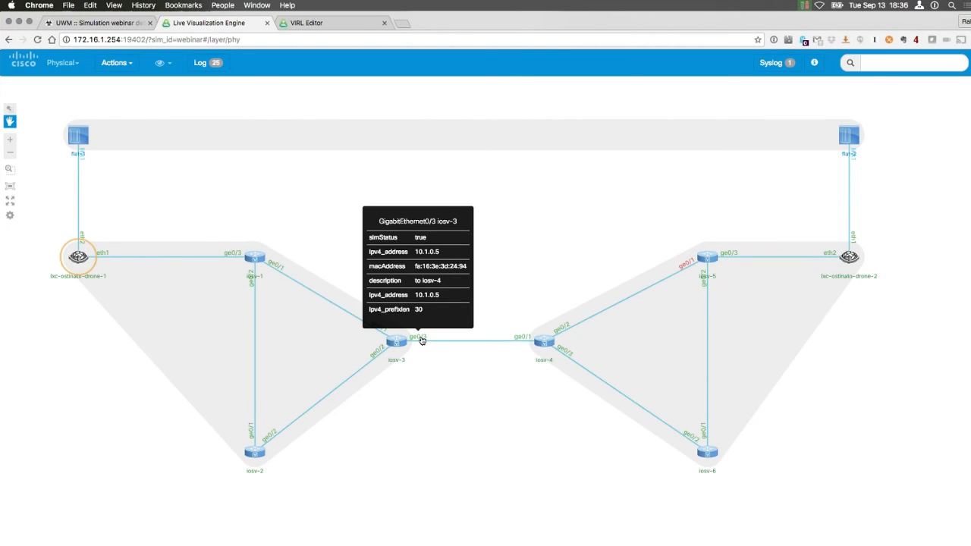
left_click(422, 340)
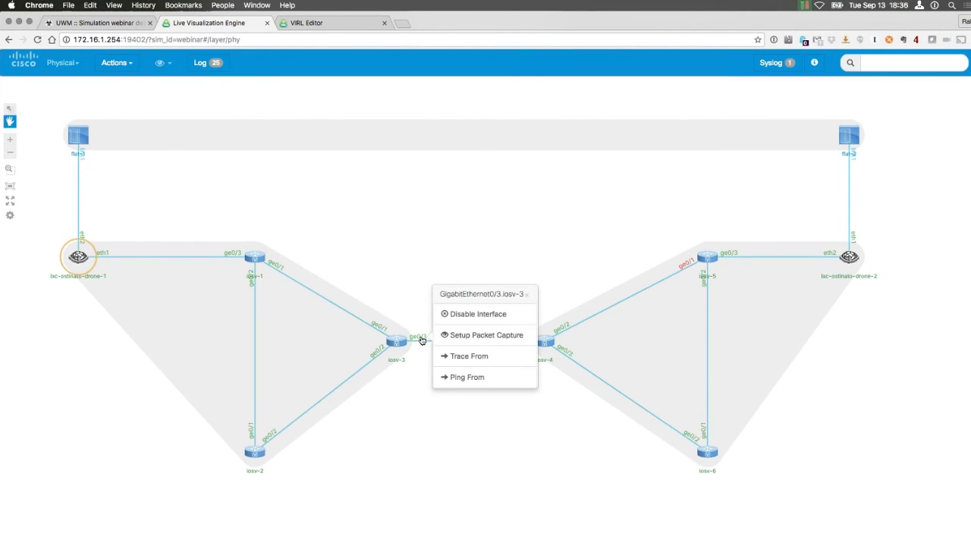
left_click(483, 335)
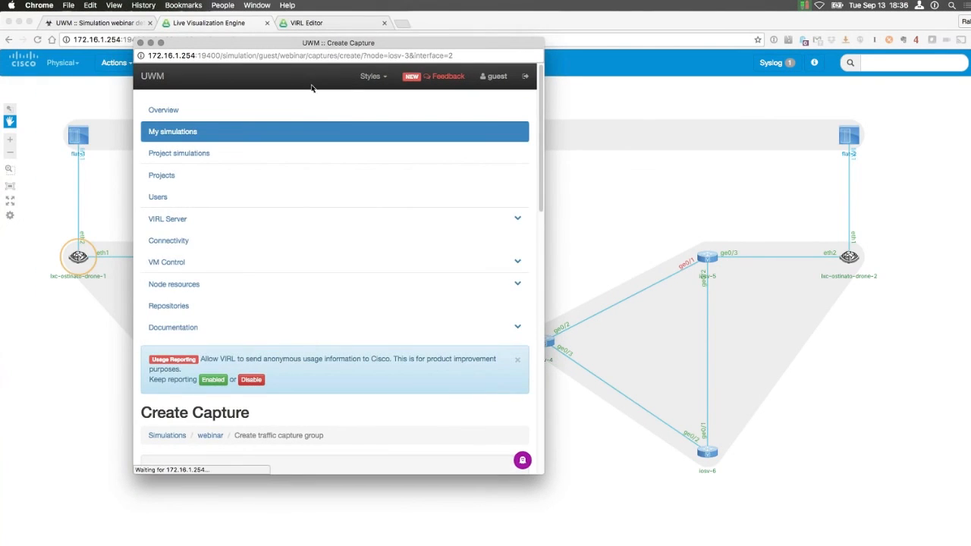
- Choose GigabitEthernet0/3 (iosv-3-to-iosv-4) under iosv-3 as the capture interface and move the Create Capture window aside
scroll(268, 323, "down", 5)
scroll(268, 323, "down", 3)
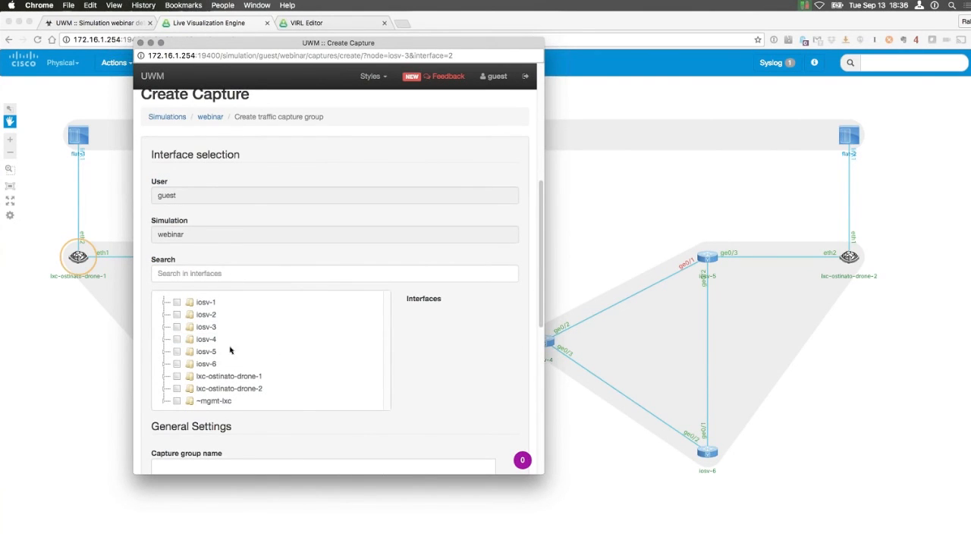
left_click(164, 329)
left_click_drag(355, 46, 742, 54)
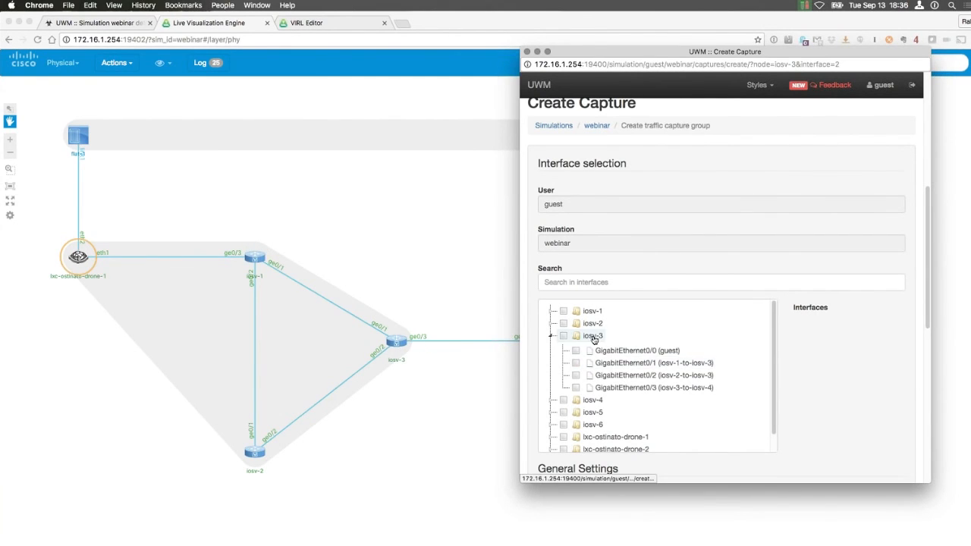
left_click(575, 387)
scroll(790, 413, "down", 2)
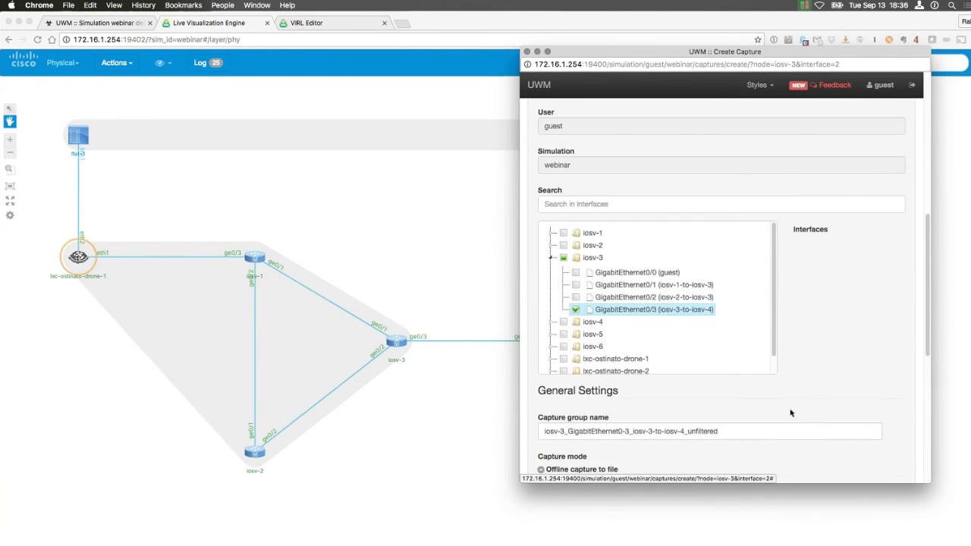
- Set the capture mode to live capture on a TCP port, with 16500 as the live port
scroll(790, 412, "down", 3)
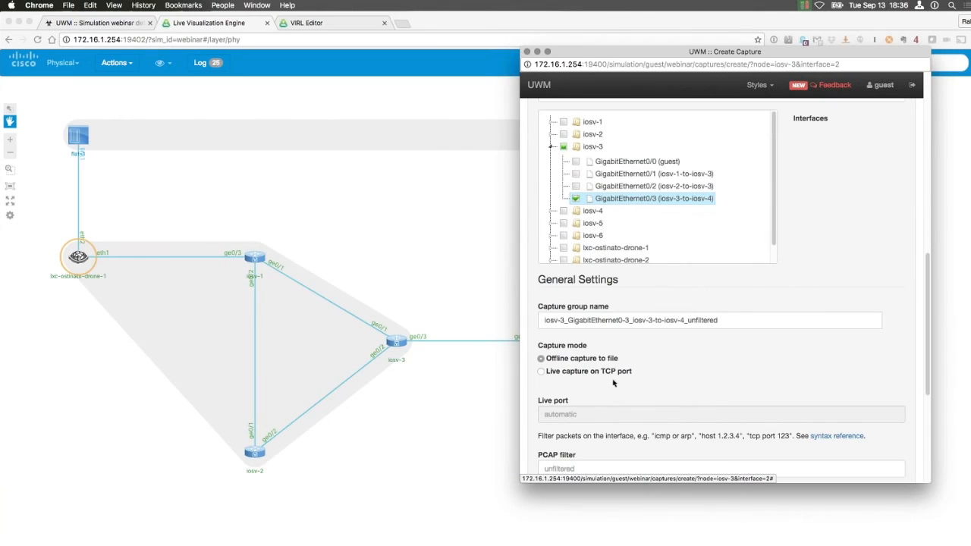
left_click(543, 372)
left_click(605, 412)
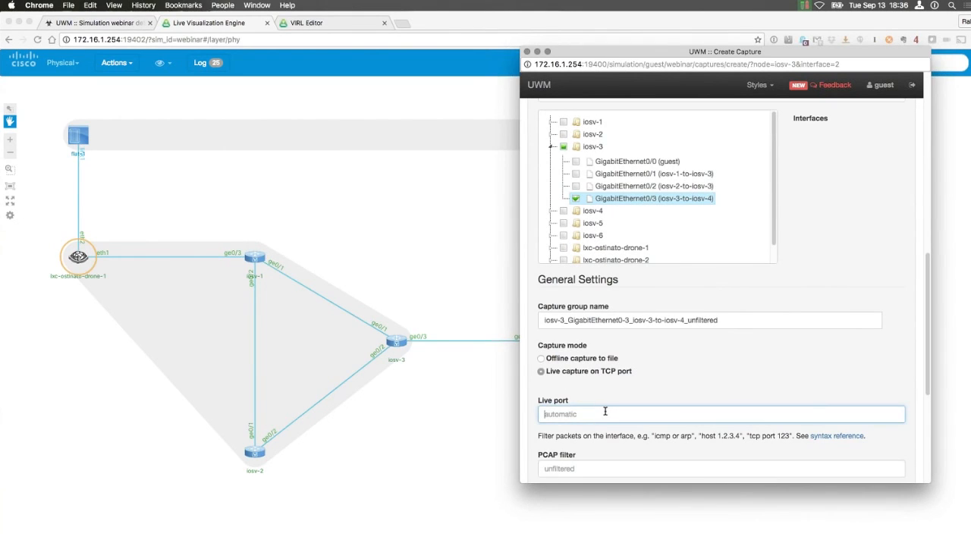
type("16500")
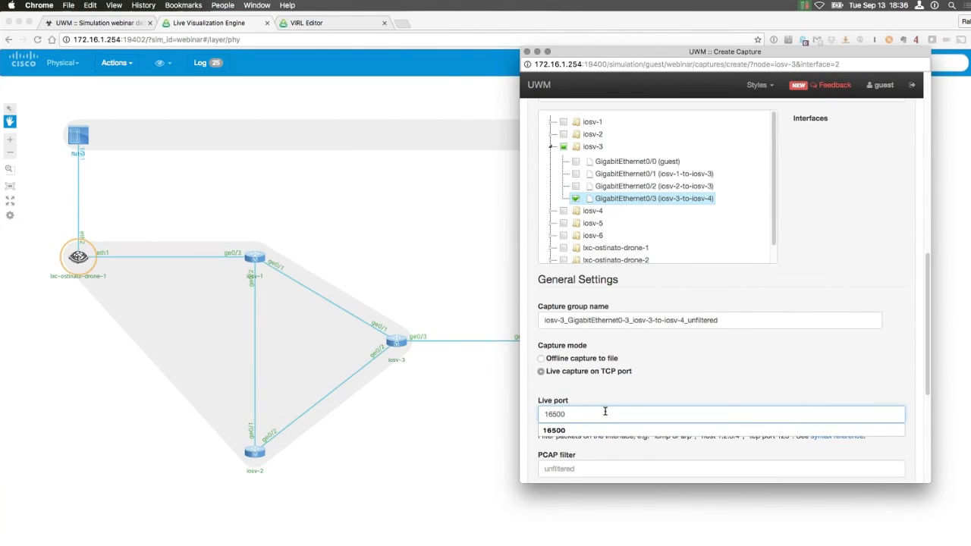
key("Tab")
- Create the capture with immediate start, leaving the PCAP filter and the packet, size and time limits empty
scroll(623, 453, "down", 2)
left_click(570, 408)
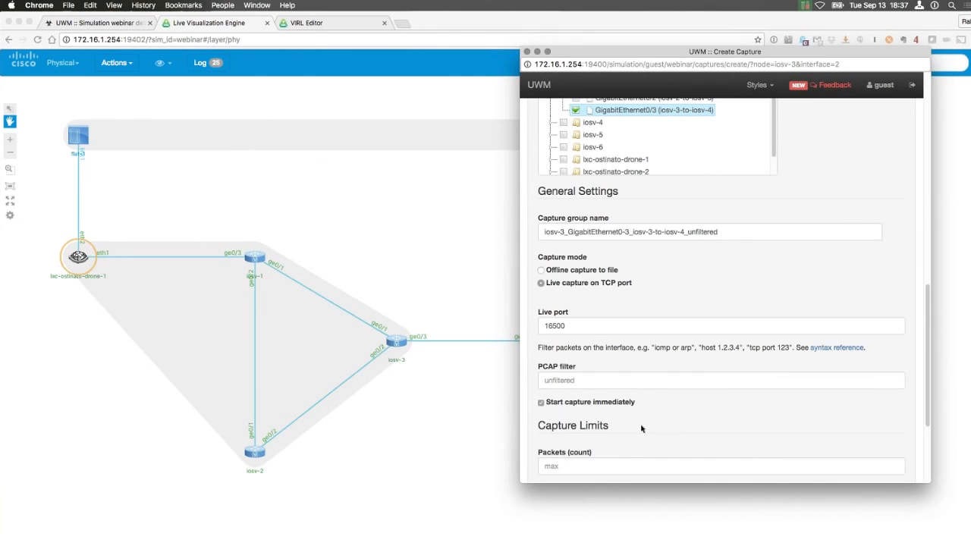
scroll(641, 429, "down", 3)
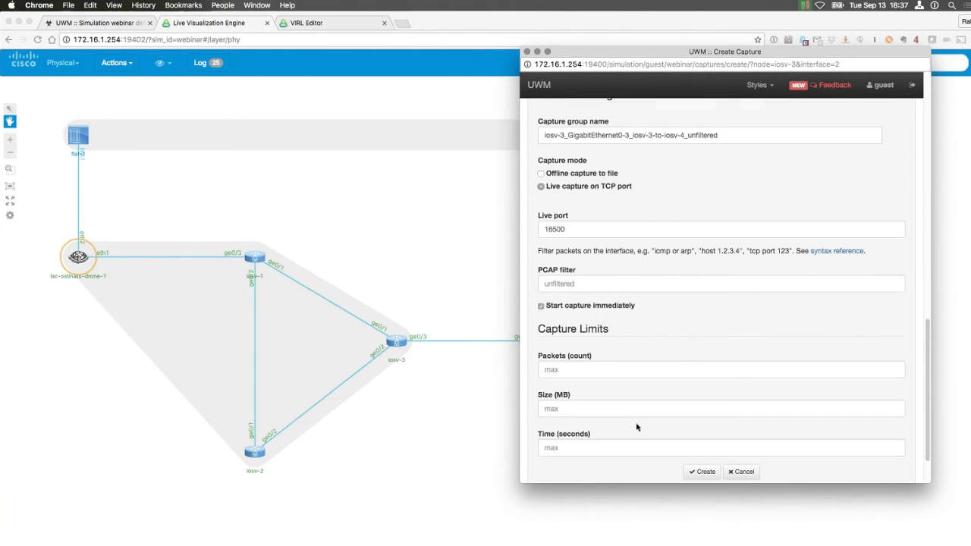
scroll(656, 434, "down", 2)
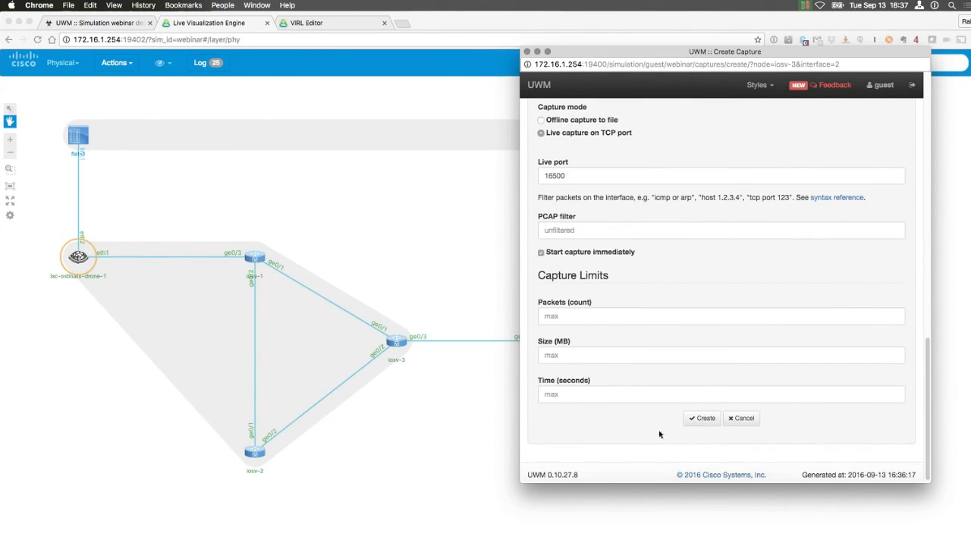
left_click(700, 420)
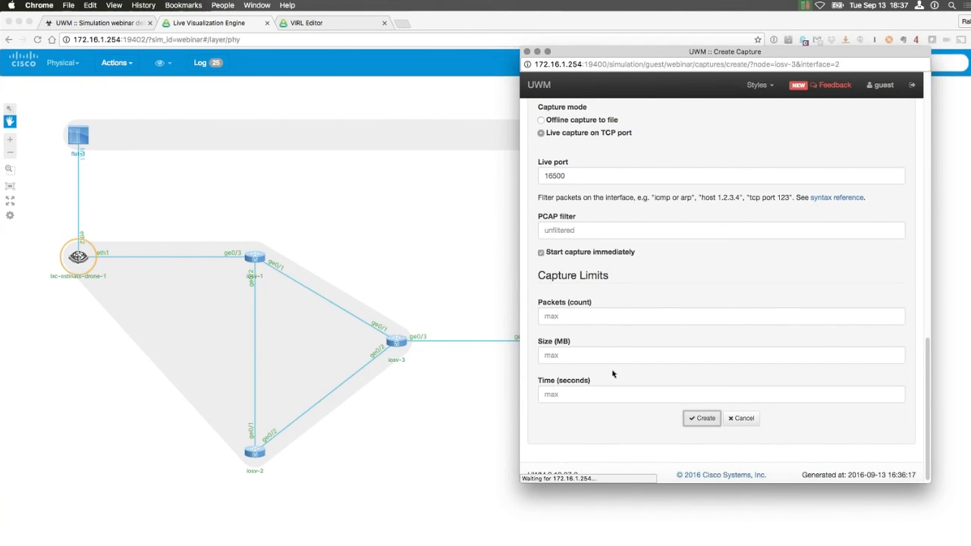
- Check the new live capture's port and group in the simulation's traffic captures, and close the capture window
scroll(805, 418, "down", 10)
scroll(806, 419, "down", 10)
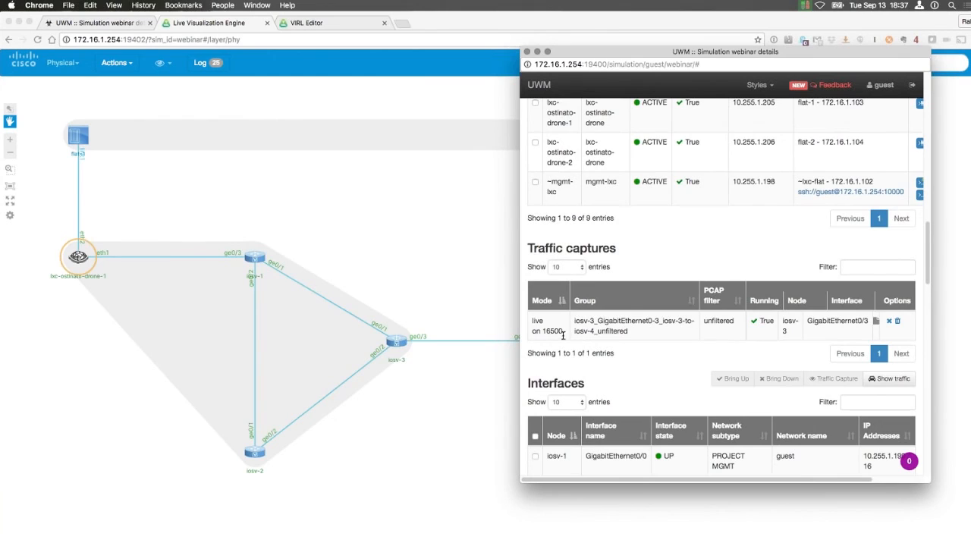
left_click_drag(536, 321, 563, 332)
left_click(527, 52)
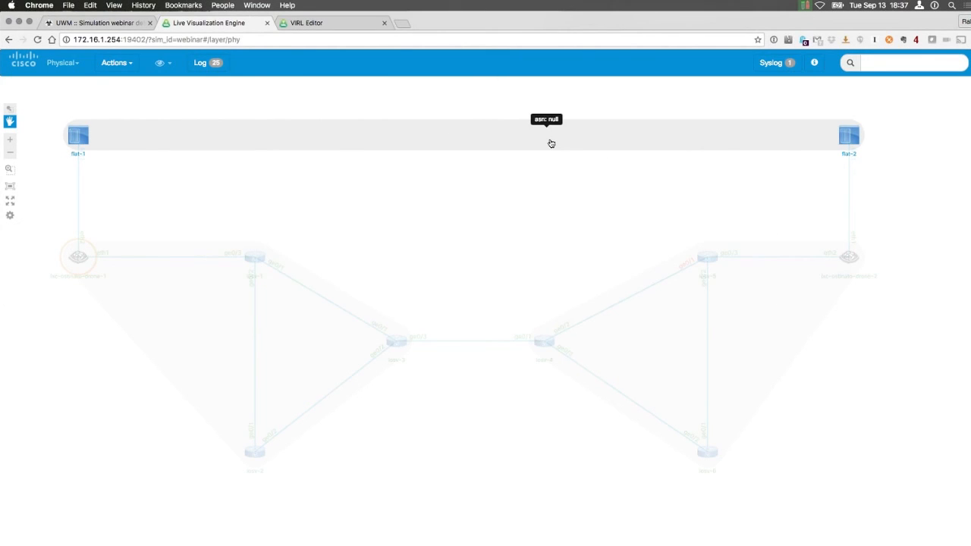
- Switch to the local bash session in iTerm2 and show the live-capture script's help with ./lcVIRL.sh -h
key("super+Tab")
key("super+Tab")
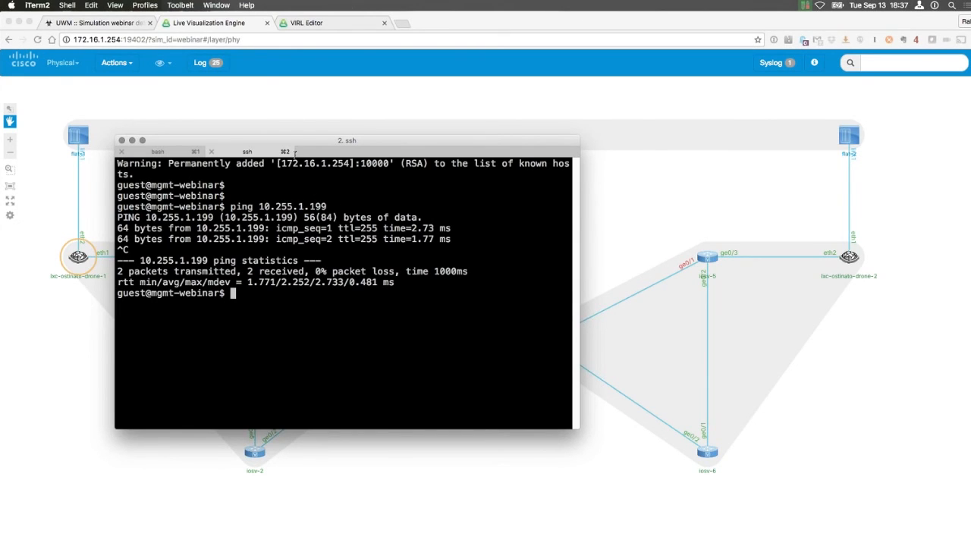
left_click_drag(287, 141, 329, 139)
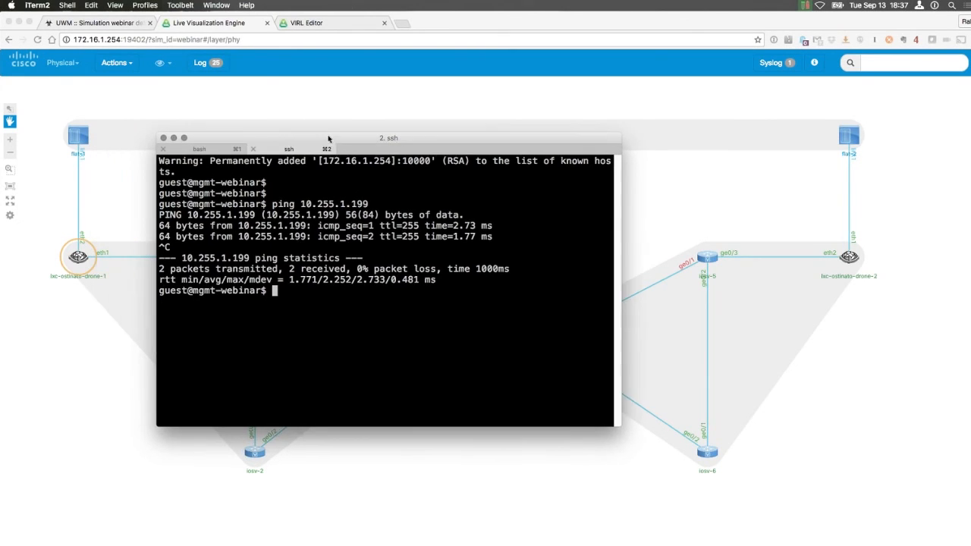
left_click(212, 151)
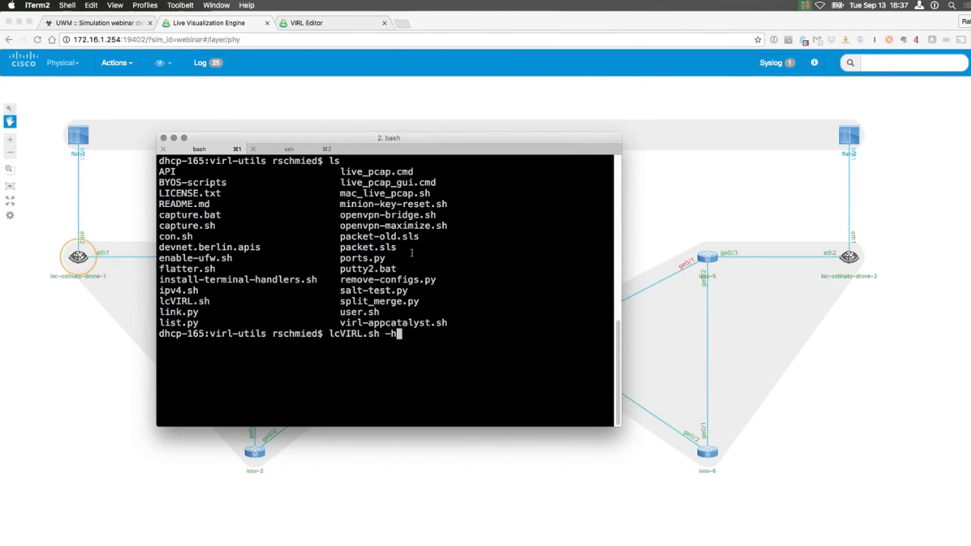
left_click_drag(455, 322, 182, 183)
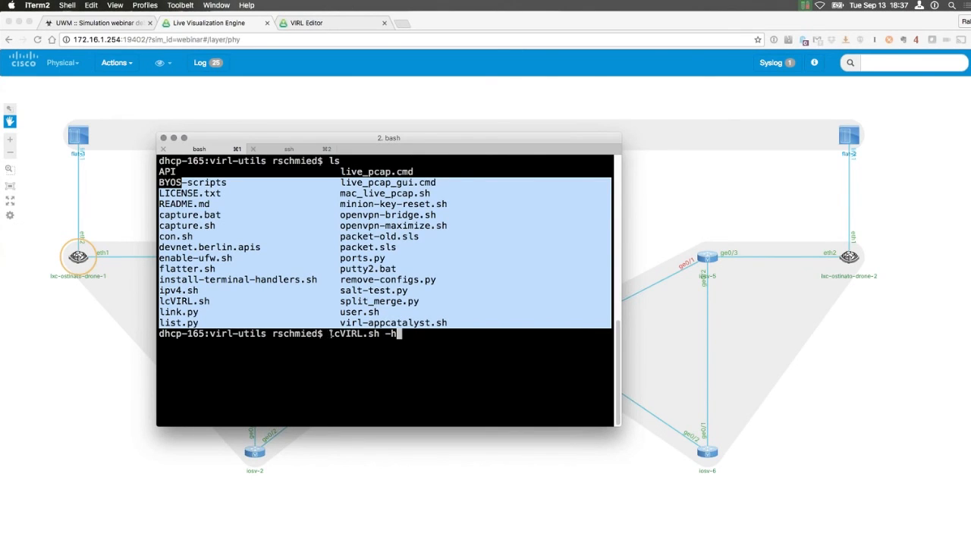
left_click(331, 334)
key("Return")
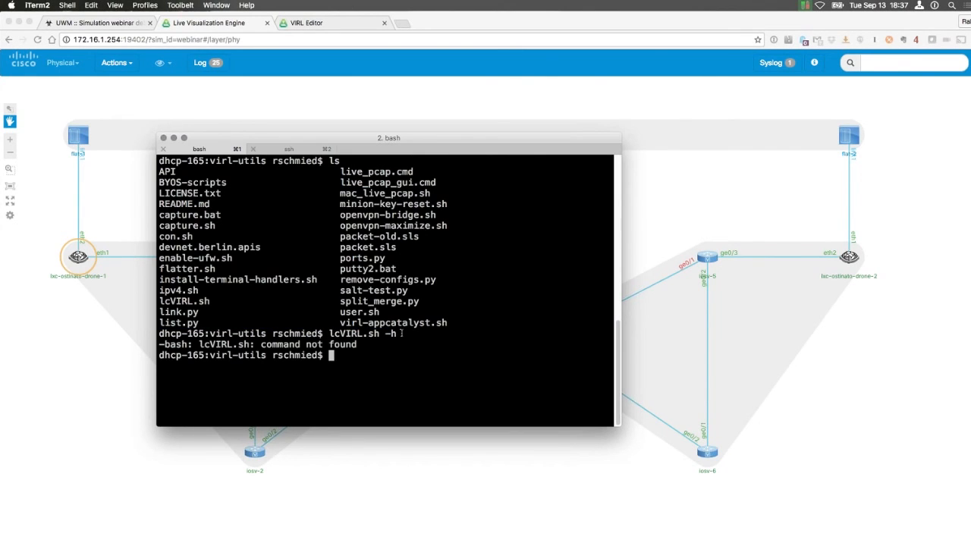
key("Up")
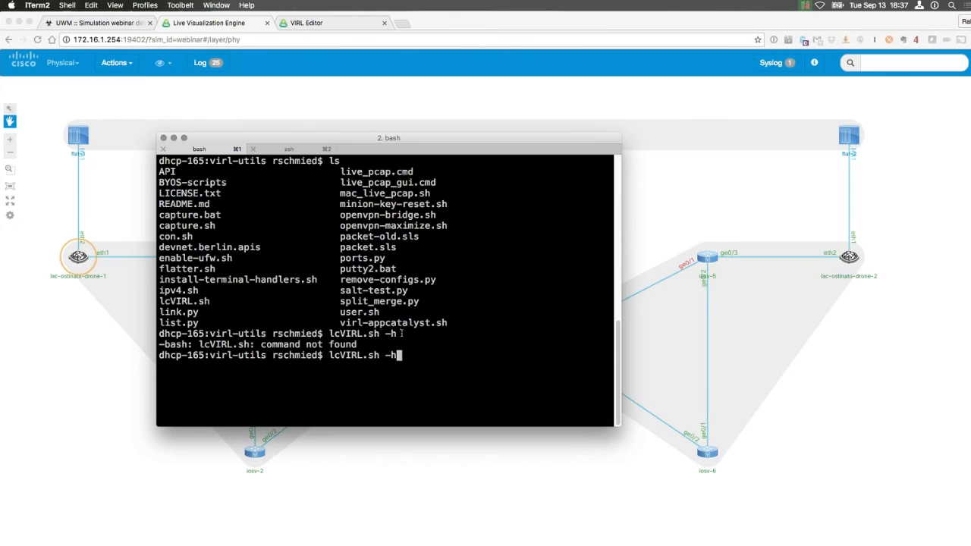
key("ctrl+a")
type("./")
key("Return")
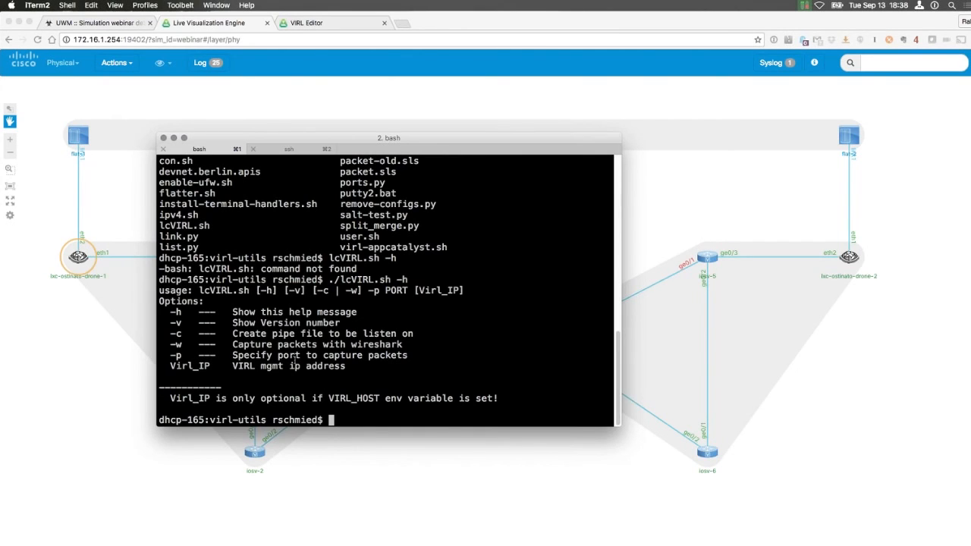
- Start the live capture in Wireshark by running ./lcVIRL.sh -wp 16500 172.16.1.254 and move its window down
key("Up")
key("BackSpace")
type("wp 16500")
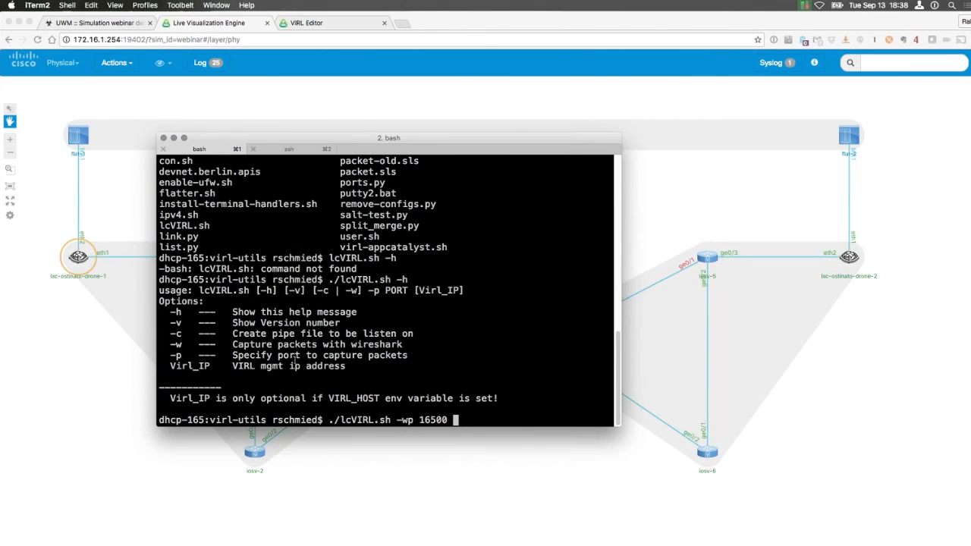
type(" 172.16.1.254")
key("Return")
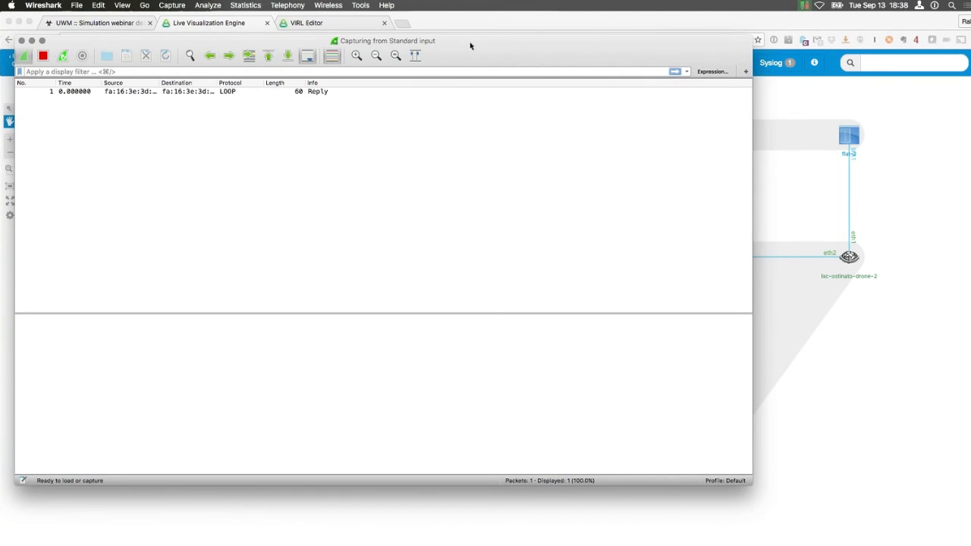
left_click_drag(470, 47, 477, 81)
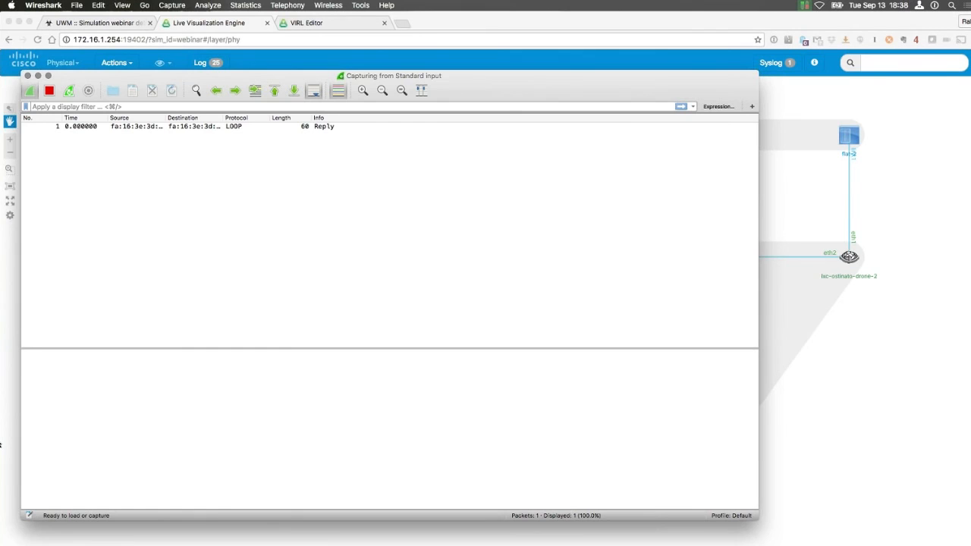
- Switch to Ostinato, move its window beside the capture and start transmitting the test stream from Port 1-2
mouse_move(1, 443)
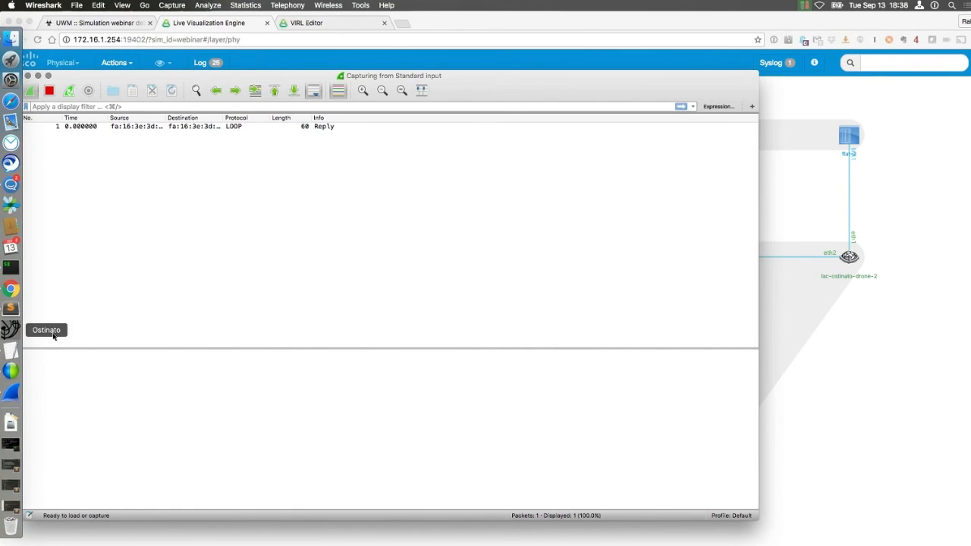
left_click(53, 336)
left_click_drag(297, 42, 456, 81)
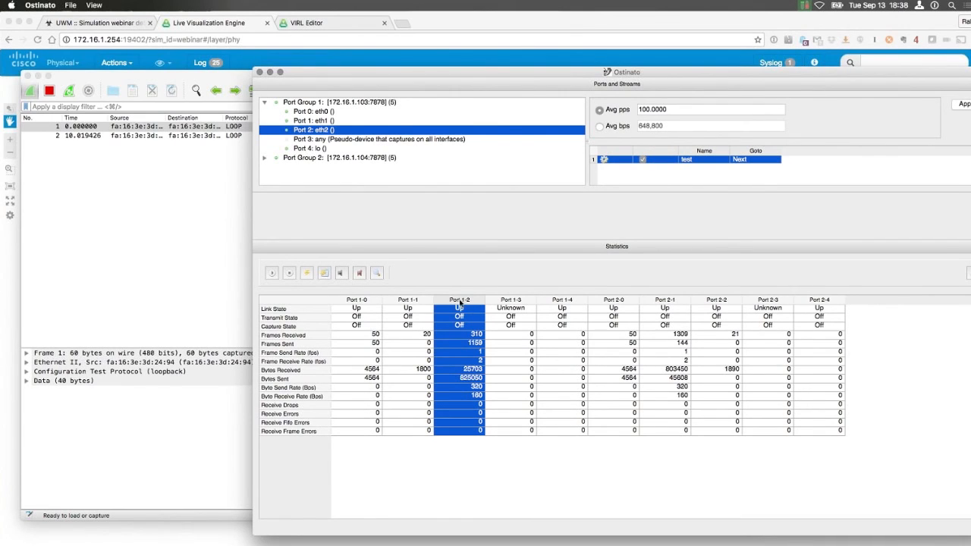
left_click(272, 275)
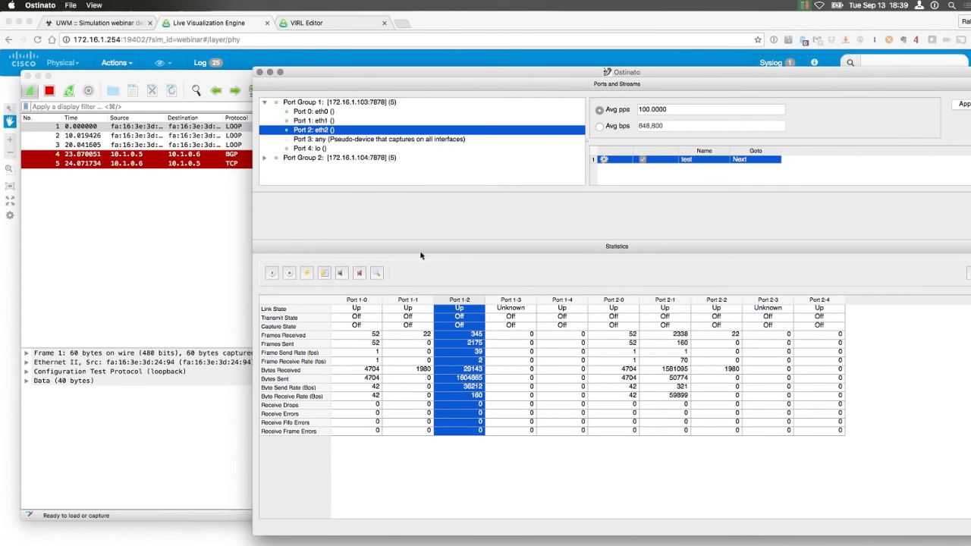
- Arrange the Ostinato and Wireshark windows to compare port statistics with captured packets, and stop the Wireshark capture
left_click_drag(358, 71, 312, 60)
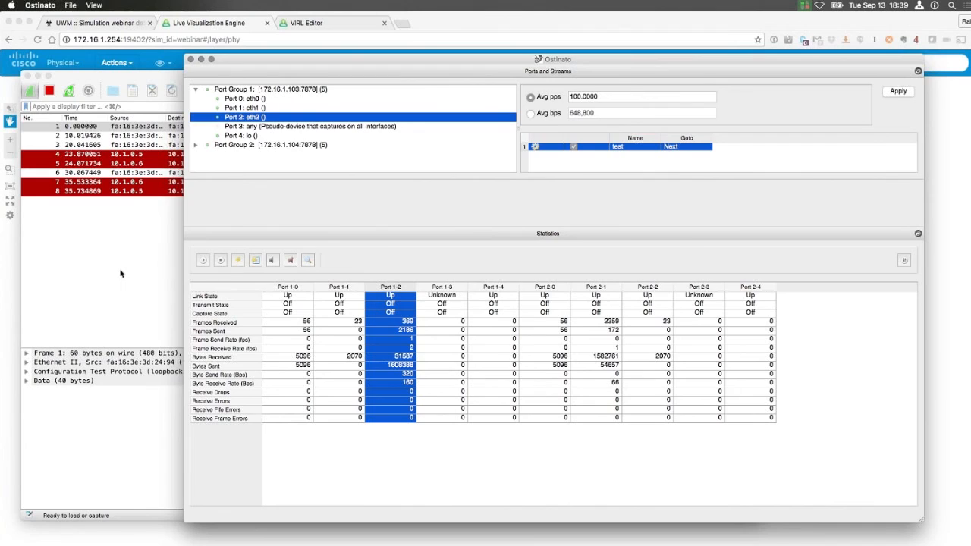
key("super+Tab")
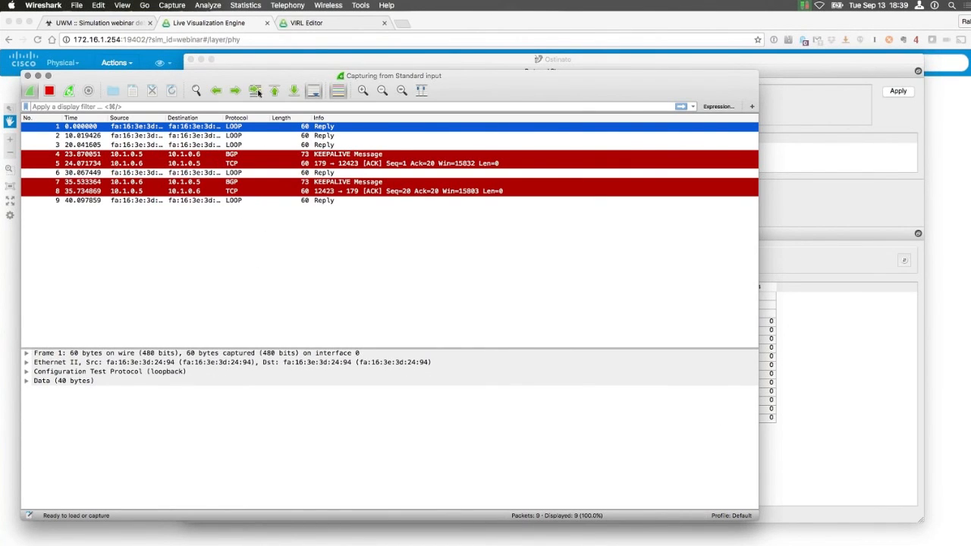
left_click_drag(250, 88, 275, 82)
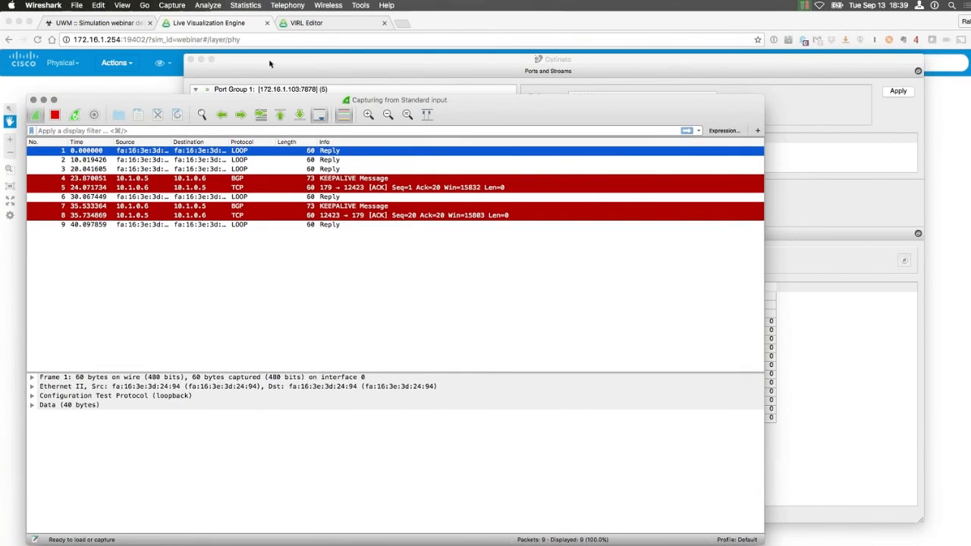
left_click(271, 67)
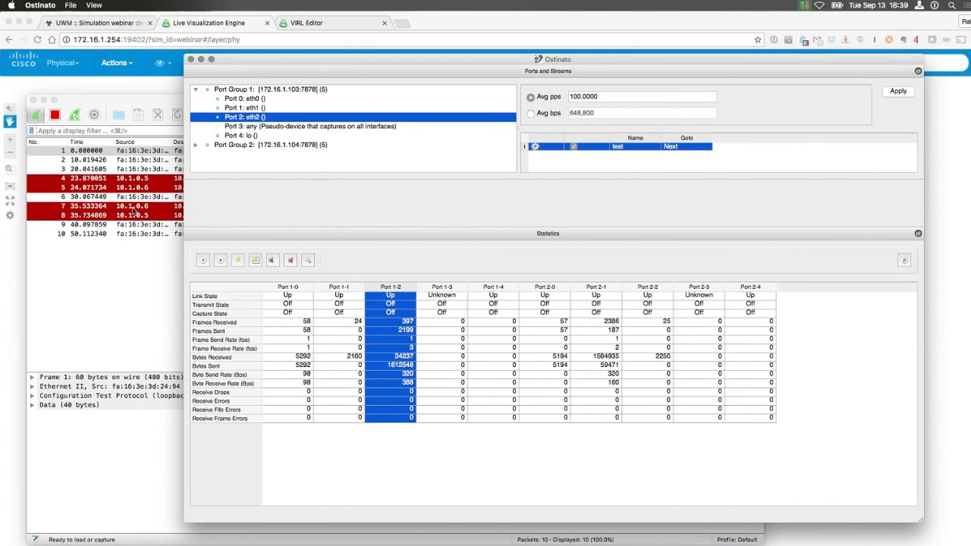
double_click(155, 96)
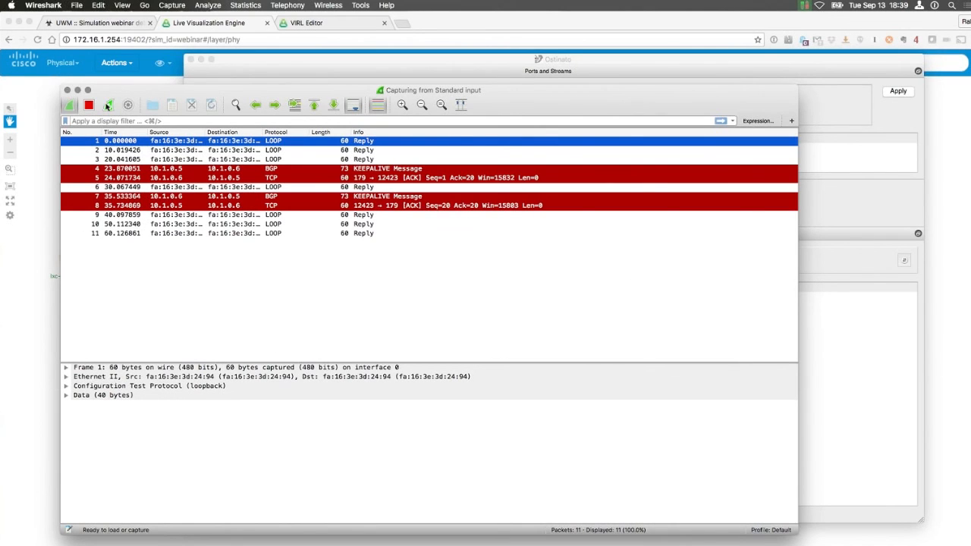
left_click(89, 106)
left_click_drag(113, 91, 130, 82)
- Return to the topology in Chrome, open a Telnet session to iosv-3's serial0 and enter privileged mode with the enable password
left_click(23, 379)
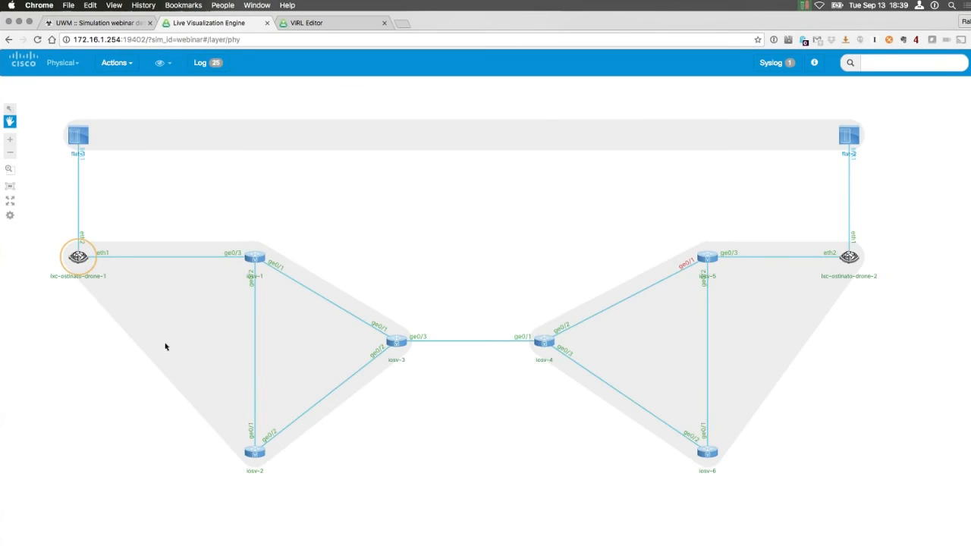
left_click(395, 343)
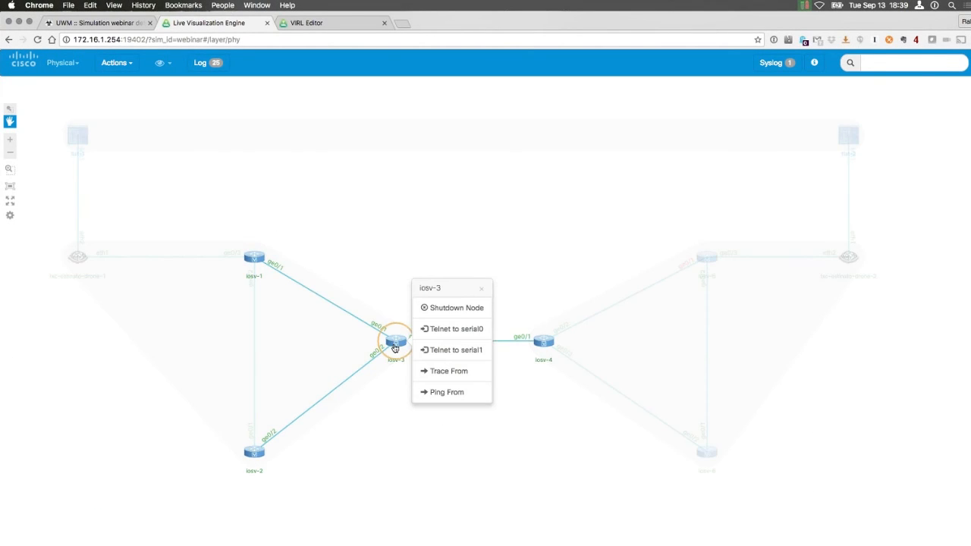
left_click(452, 329)
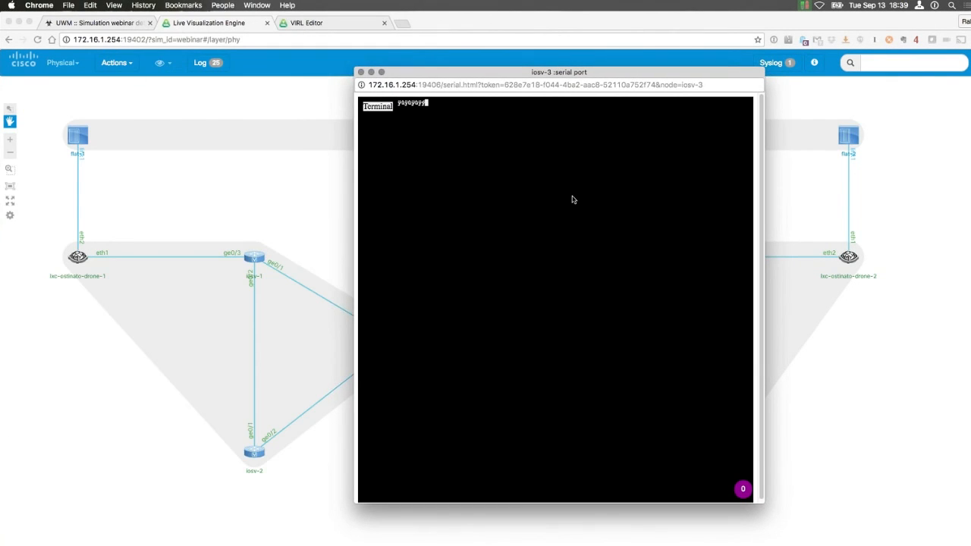
key("Return")
key("Return")
key("Return")
type("en")
key("Return")
key("Return")
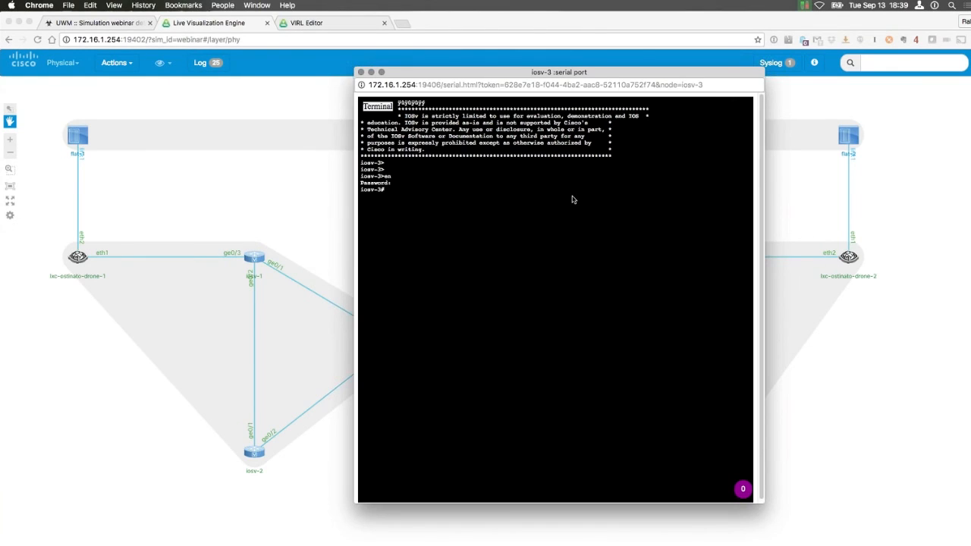
- Change iosv-3's hostname to mysimulation in global configuration mode and return to the privileged prompt
type("conf t")
key("Return")
type("host")
type("n")
key("Tab")
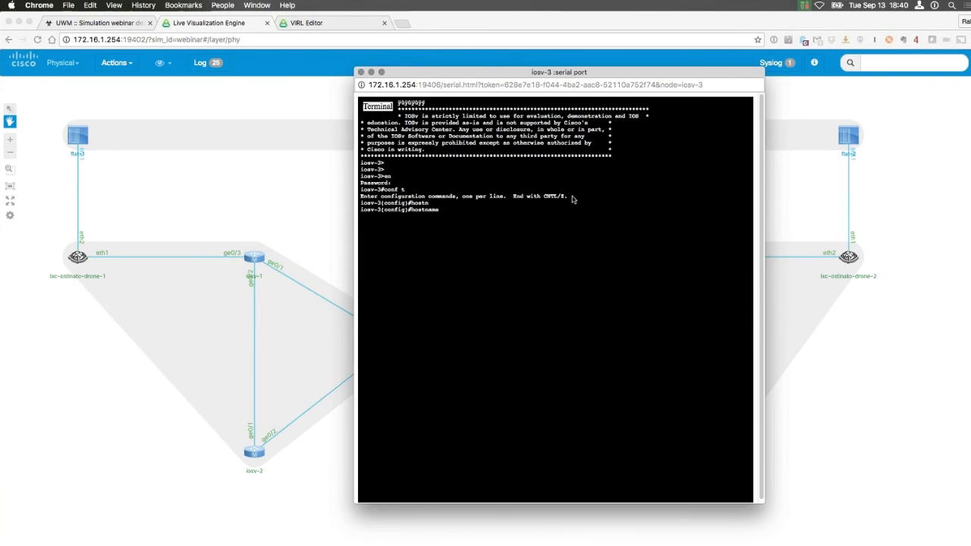
type("mysiummulation")
key("Return")
key("ctrl+z")
key("Return")
key("Return")
key("Return")
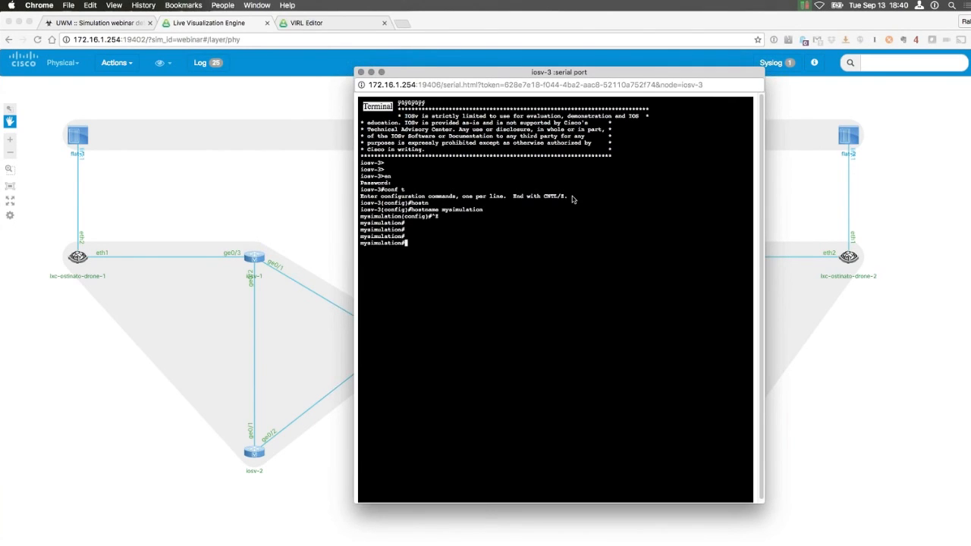
key("Return")
key("Return")
key("Return")
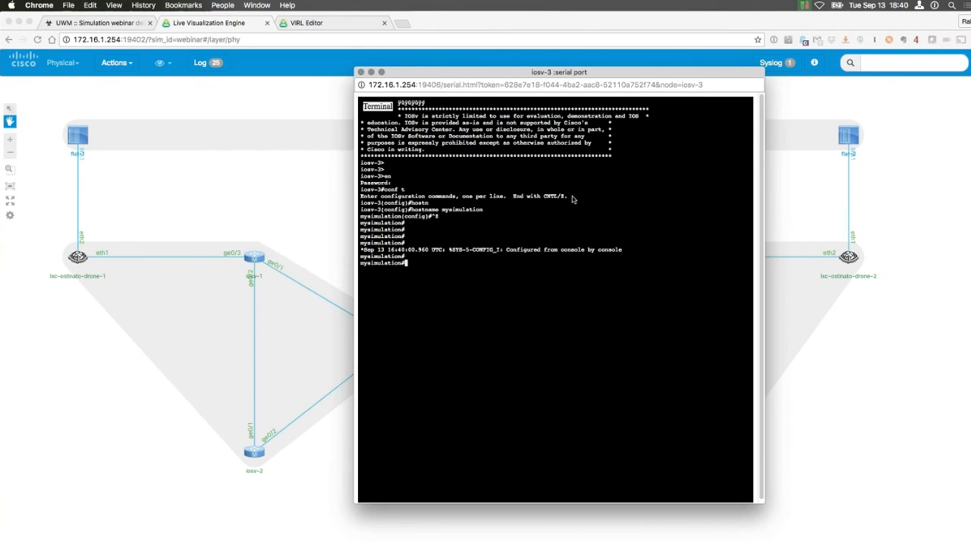
- Save the router's configuration with wr and close the iosv-3 serial console
type("wr")
key("Return")
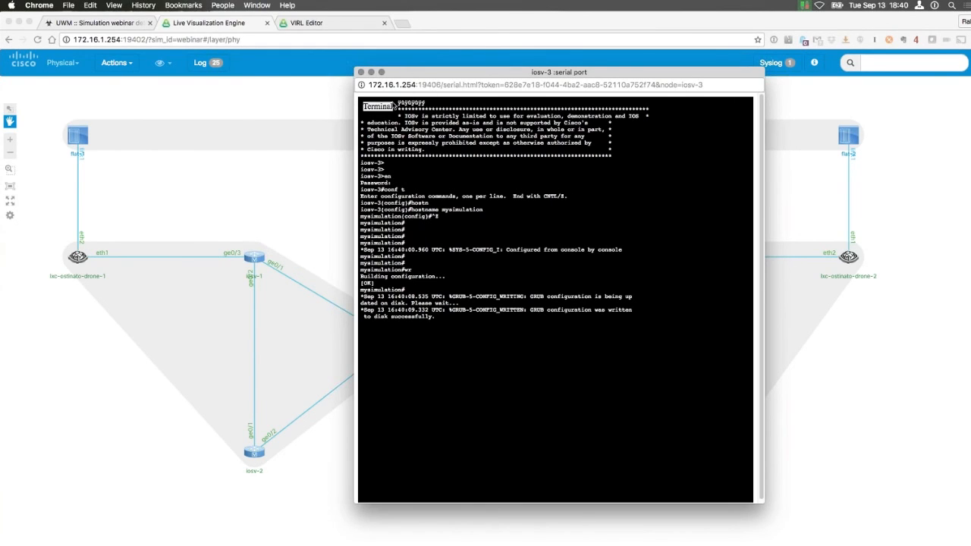
left_click_drag(400, 76, 352, 78)
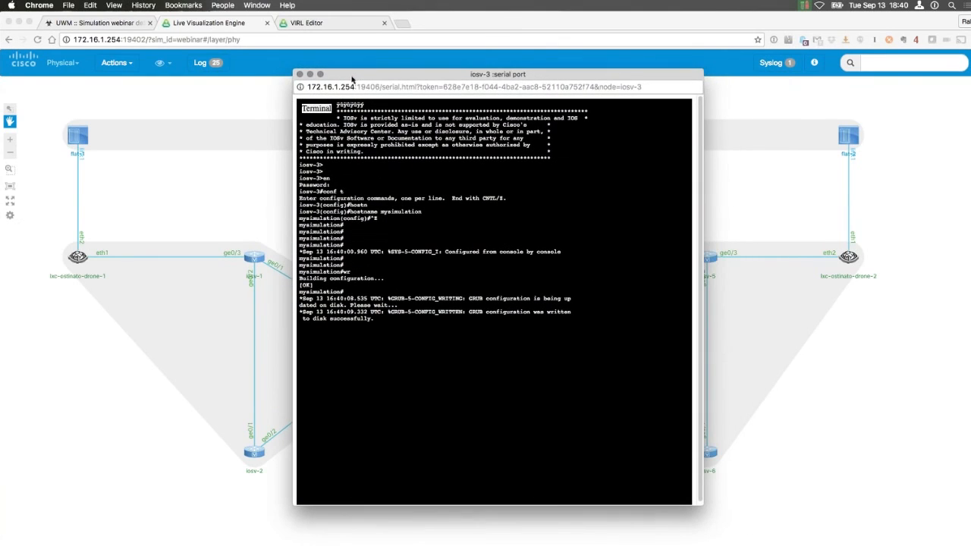
left_click(300, 74)
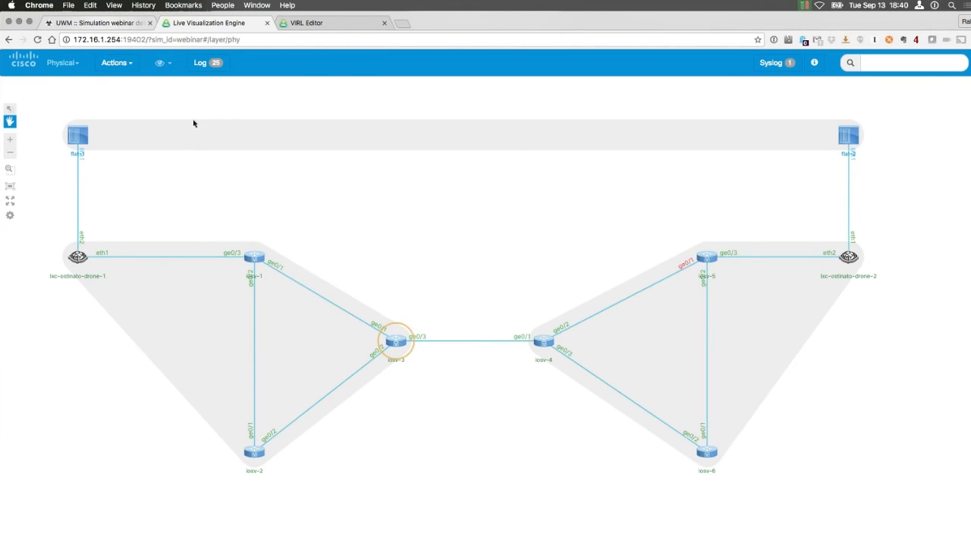
- Select all nodes on the UWM details page of the webinar simulation and extract their configurations
left_click(100, 24)
scroll(395, 279, "up", 1)
left_click(372, 224)
left_click(178, 275)
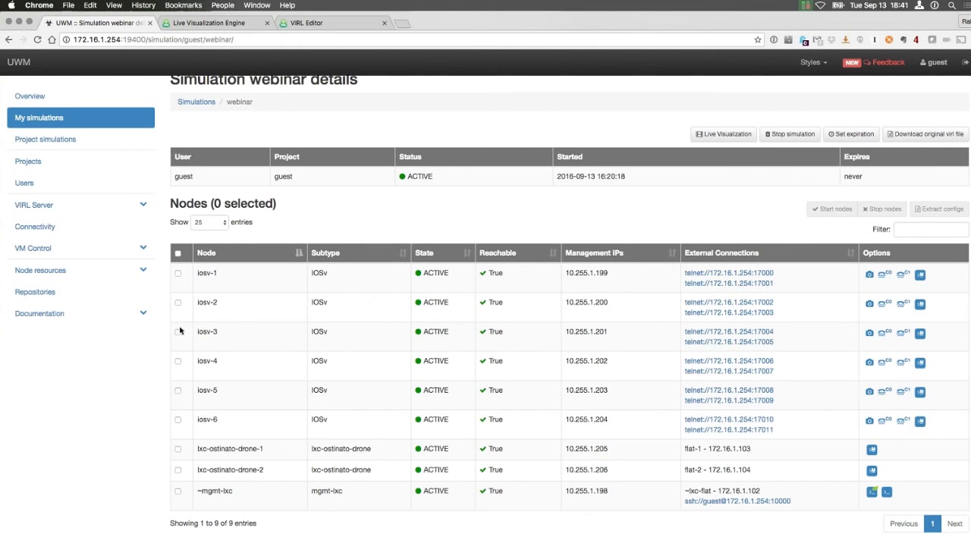
left_click(177, 255)
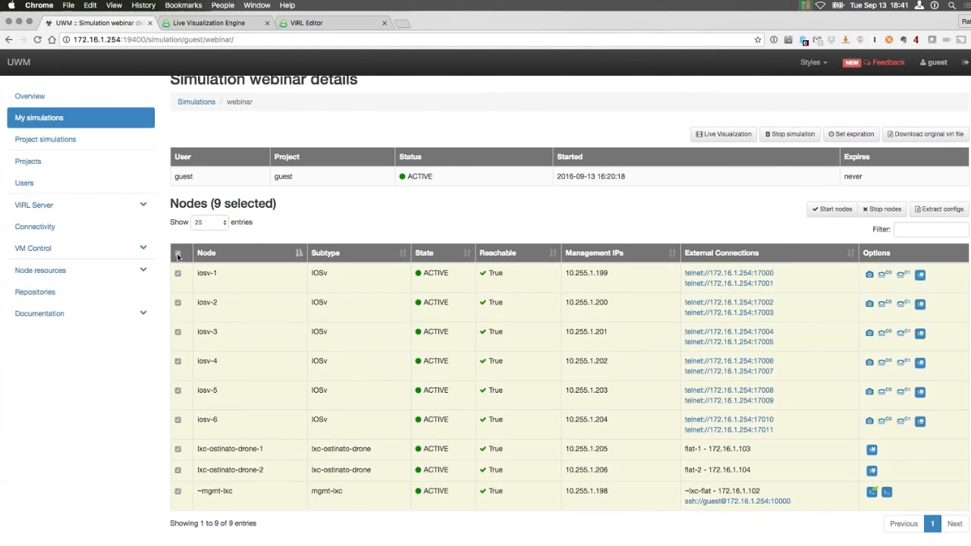
left_click(178, 254)
left_click(177, 273)
left_click(177, 302)
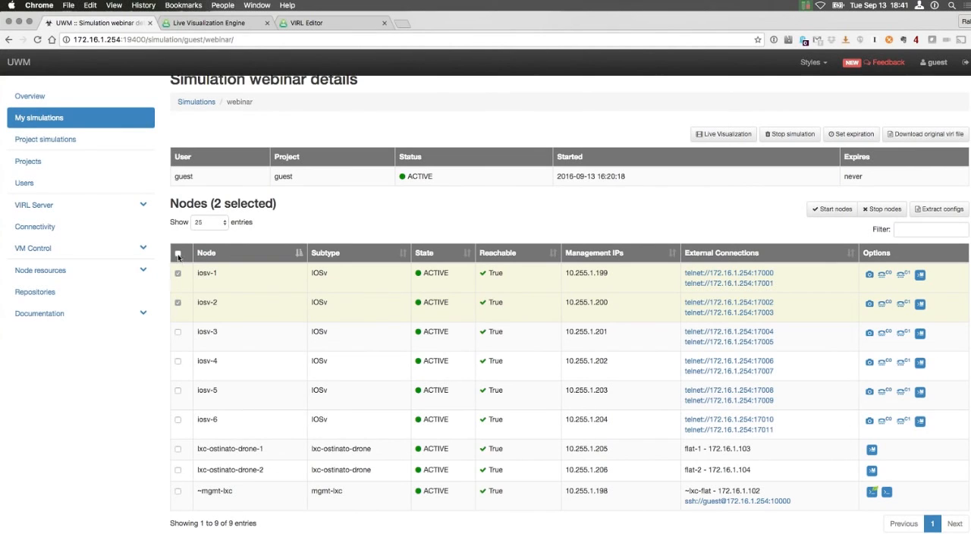
left_click(178, 255)
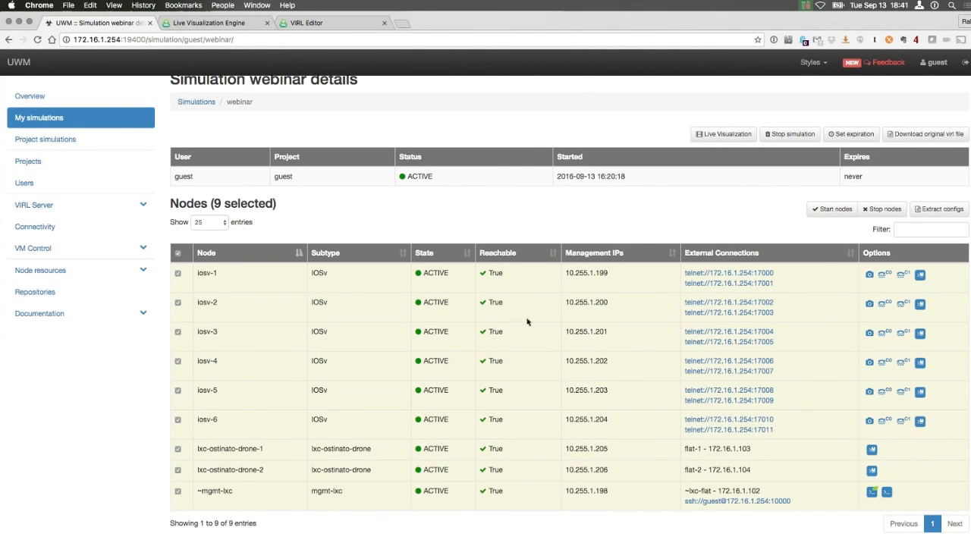
left_click(938, 209)
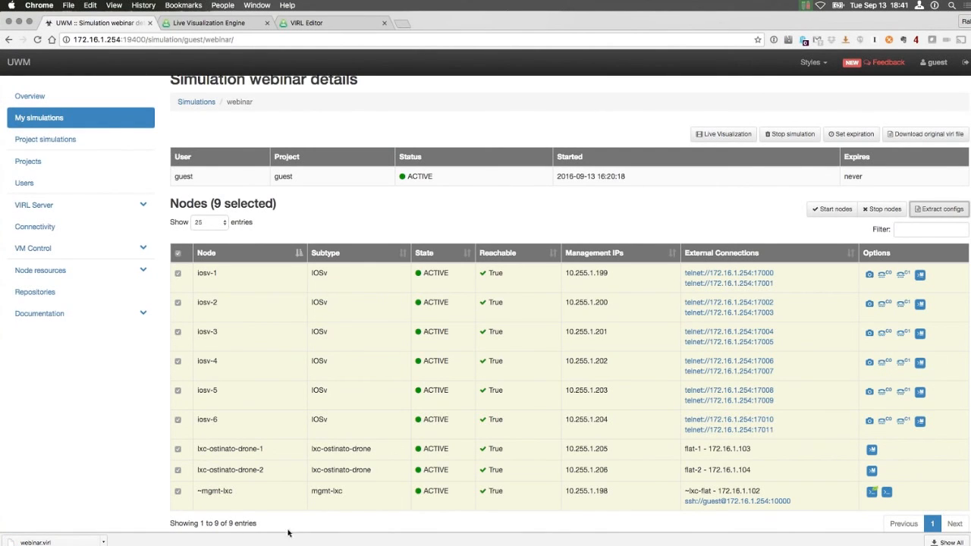
- Open the downloaded webinar.virl in Sublime Text, search it for the changed hostname and highlight mysimulation in iosv-3's configuration
left_click(103, 543)
left_click_drag(459, 224, 9, 313)
left_click(263, 305)
key("super+f")
type("my")
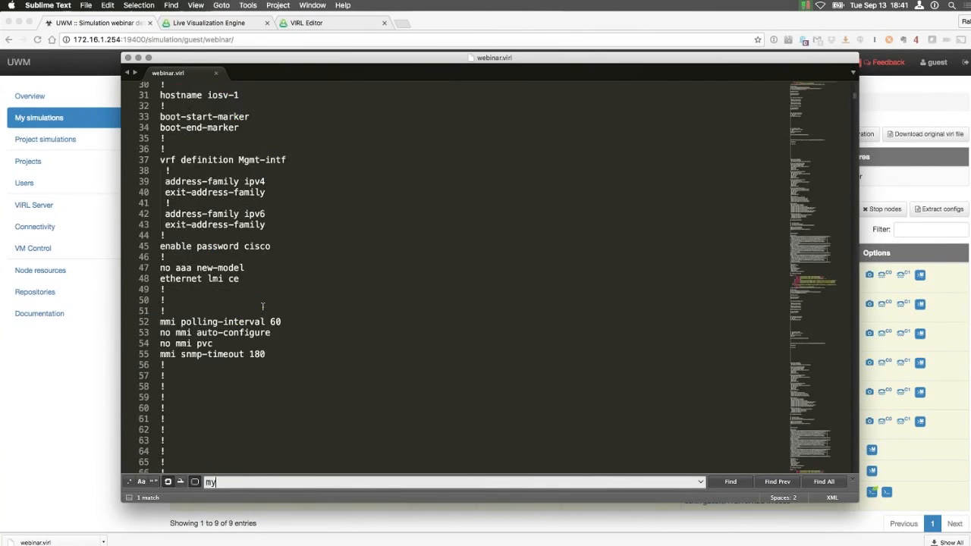
type("sium")
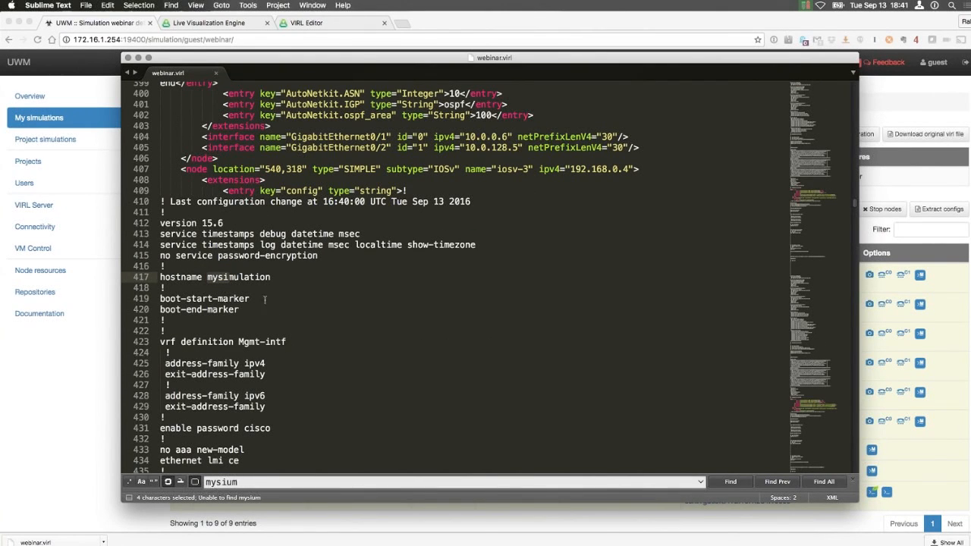
double_click(234, 279)
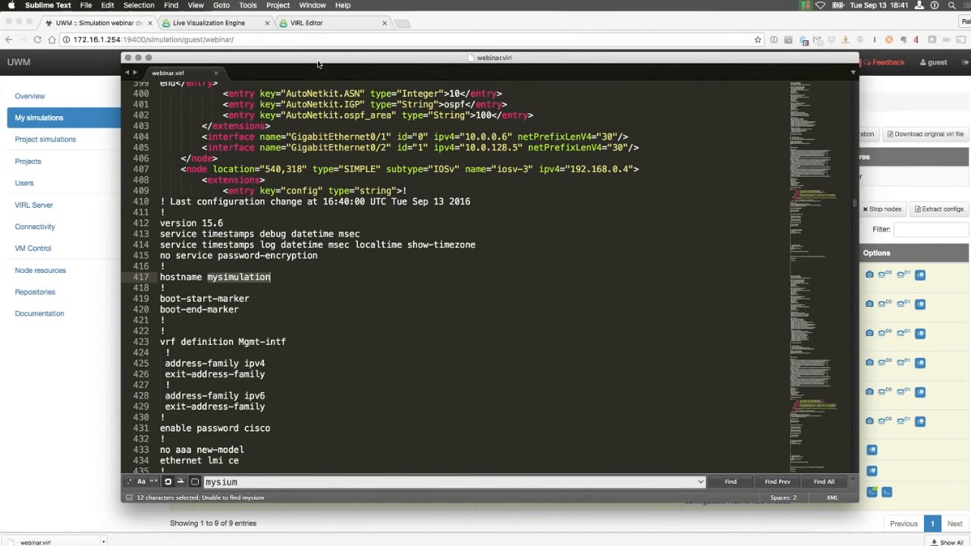
left_click_drag(301, 68, 281, 73)
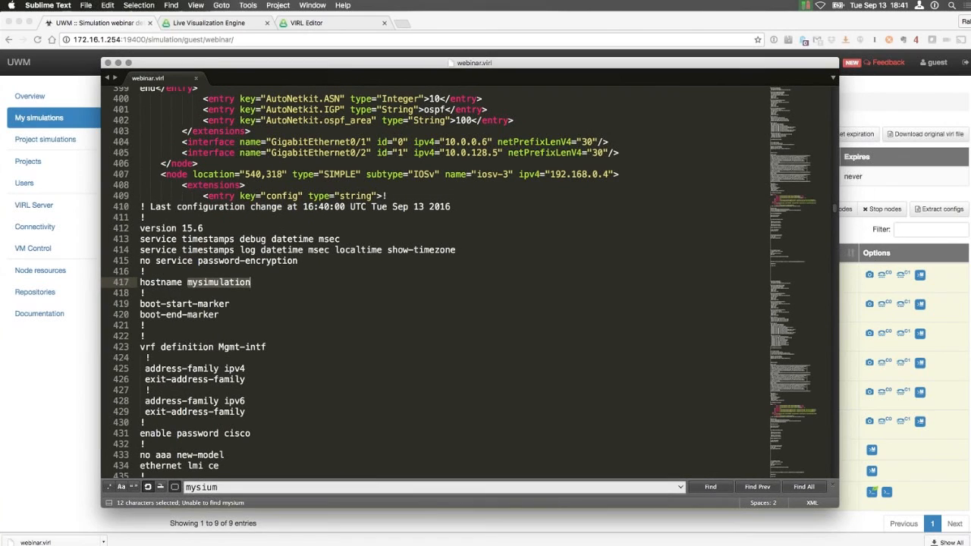
- Return to UWM in Chrome and start launching a new simulation from the My simulations page
left_click(47, 453)
left_click(27, 120)
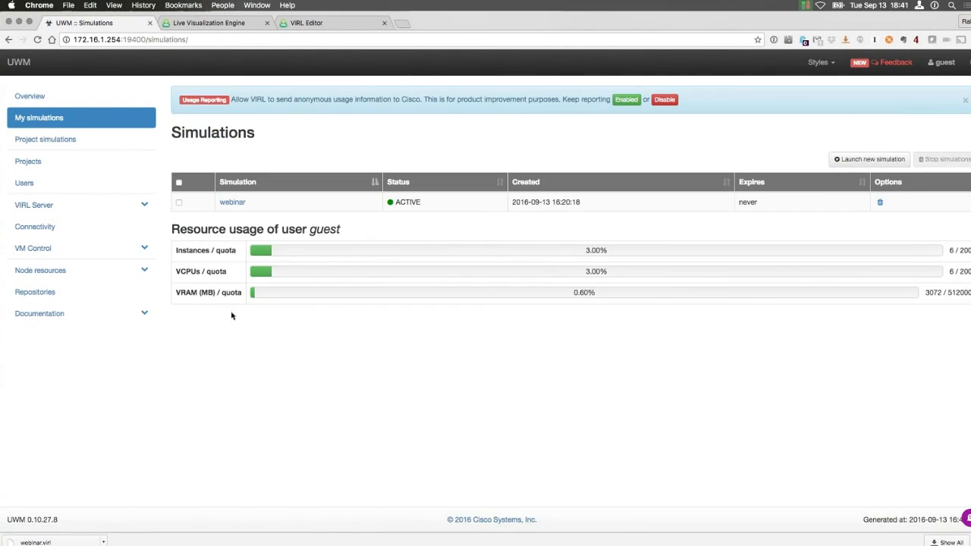
left_click(870, 162)
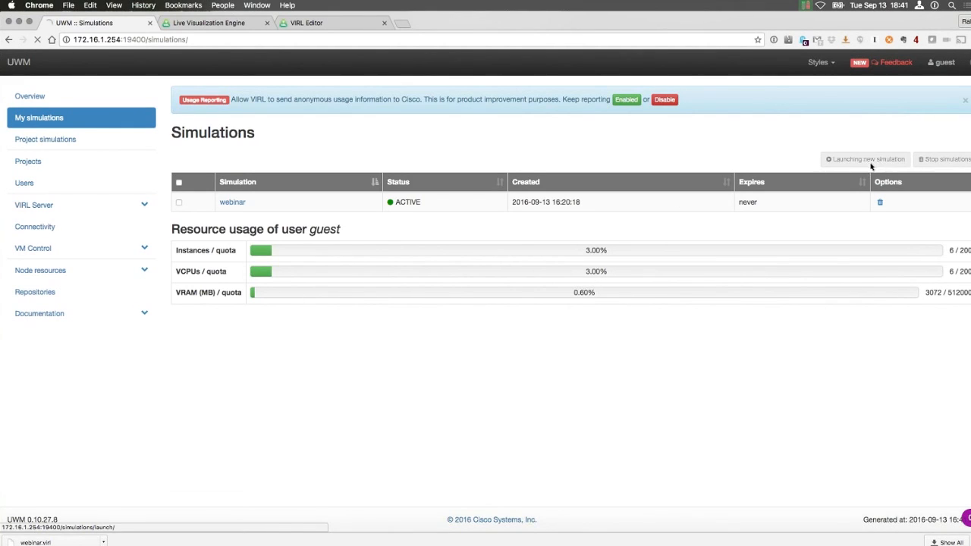
- Choose webinar.virl from the Downloads folder as the simulation's VIRL file and open it in the VIRL Editor
left_click(352, 263)
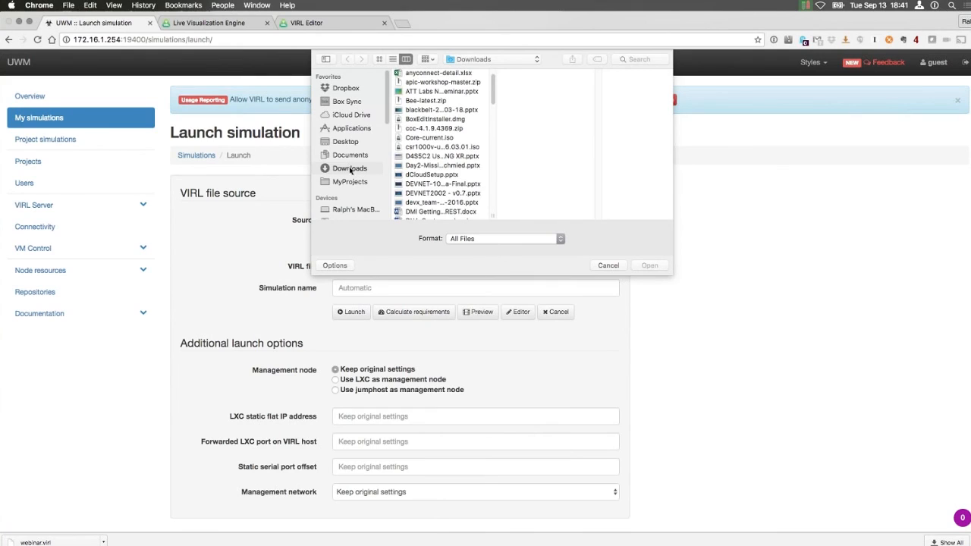
scroll(448, 190, "down", 10)
scroll(447, 190, "down", 5)
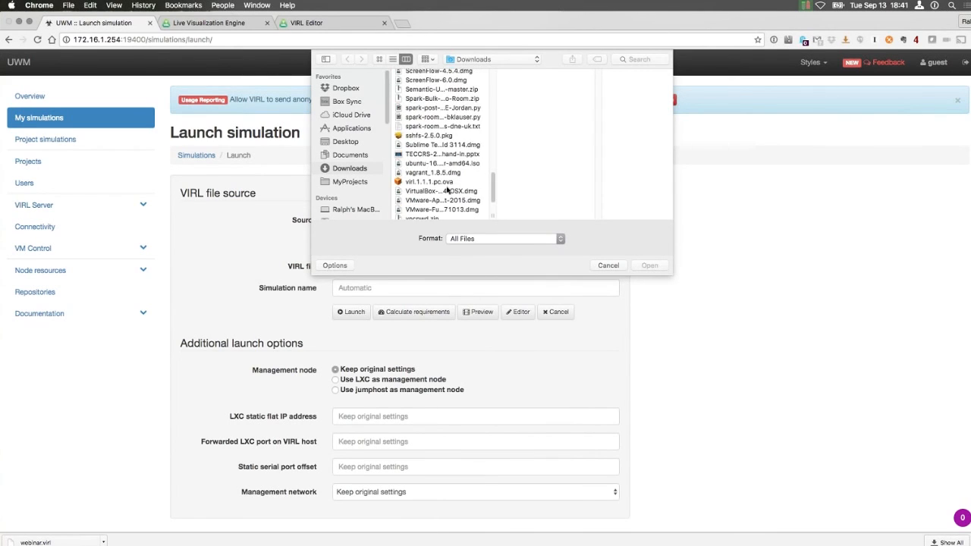
left_click(437, 200)
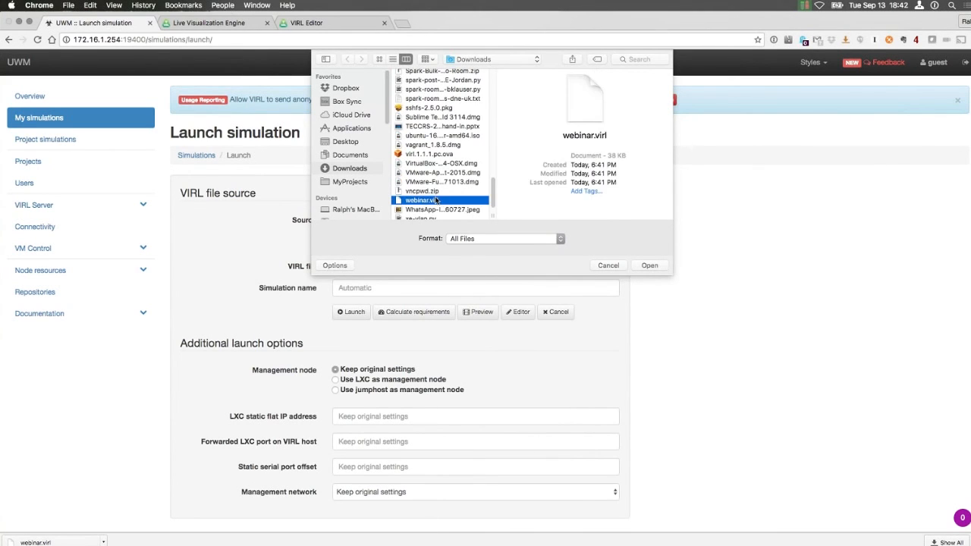
left_click(641, 266)
left_click(519, 312)
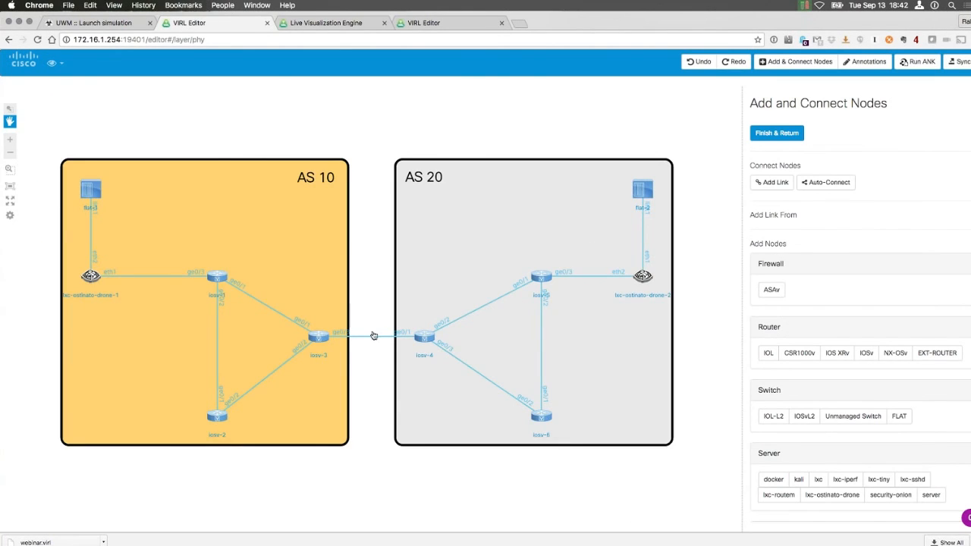
- Examine iosv-3's configuration in the VIRL Editor, highlight its hostname line and return to the UWM launch page
left_click(319, 337)
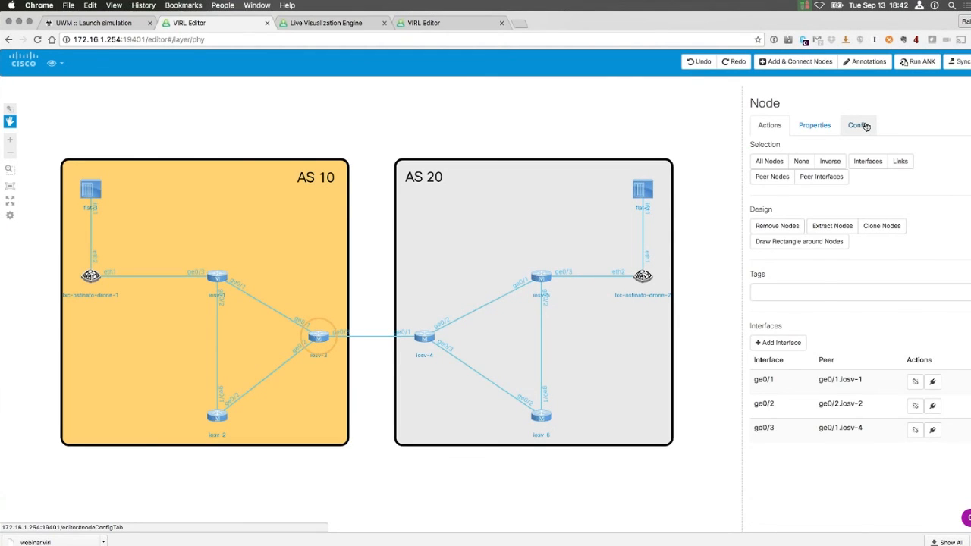
left_click(857, 126)
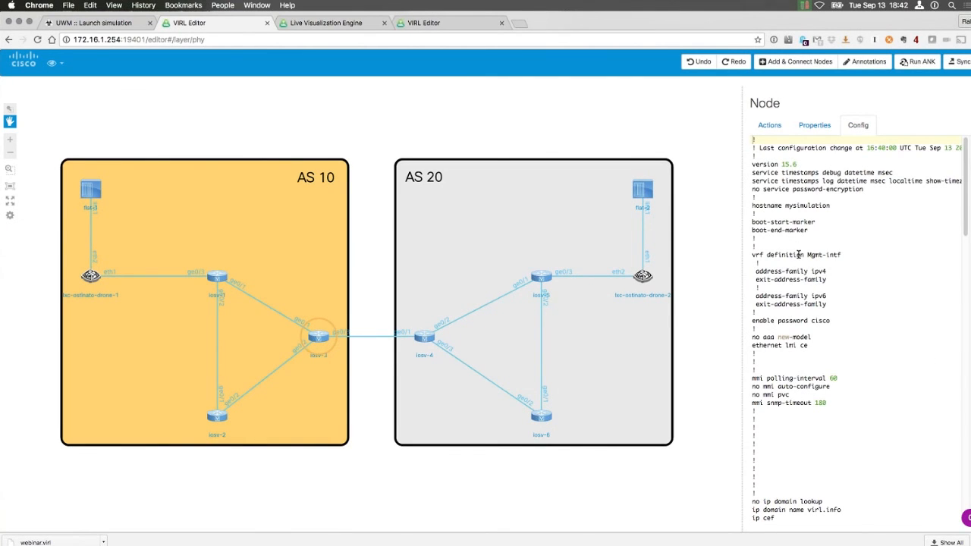
left_click_drag(753, 205, 834, 204)
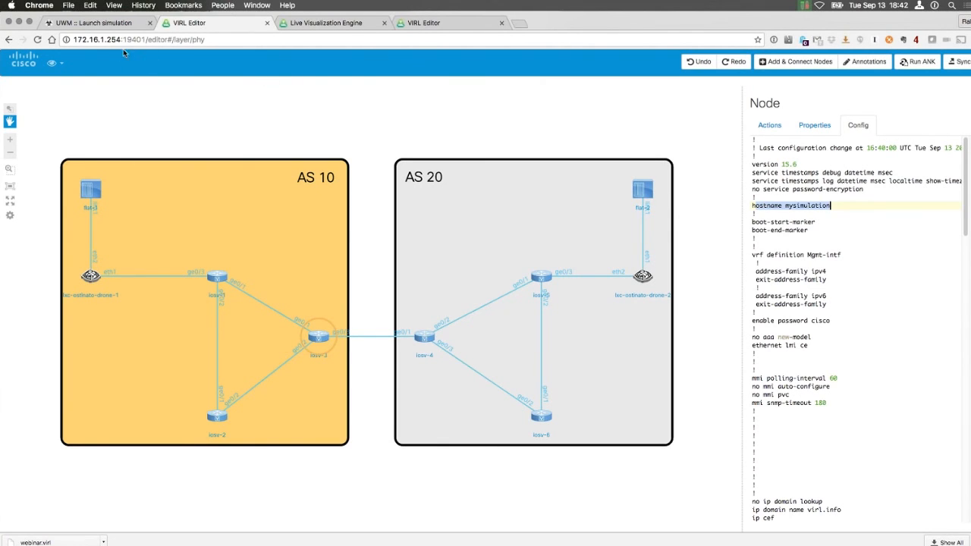
left_click(85, 25)
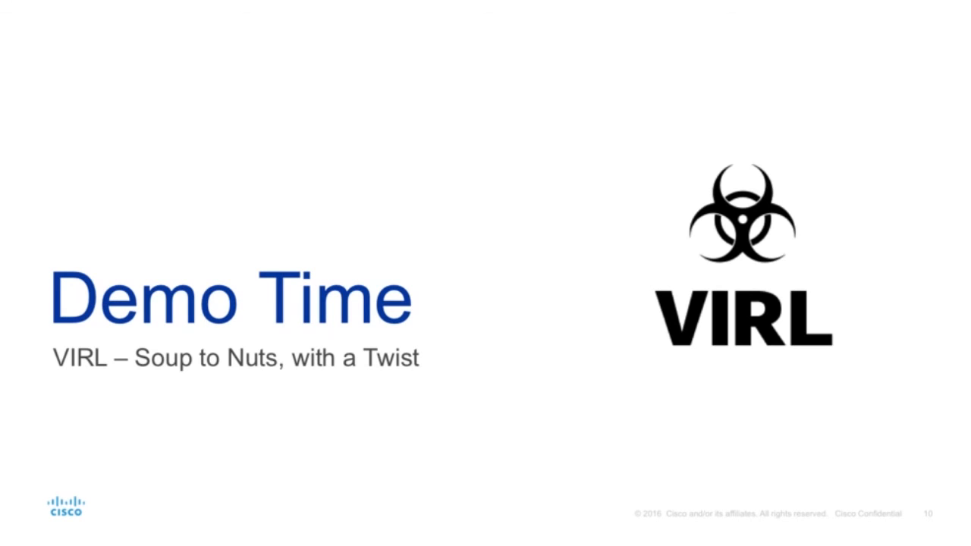
key("Right")
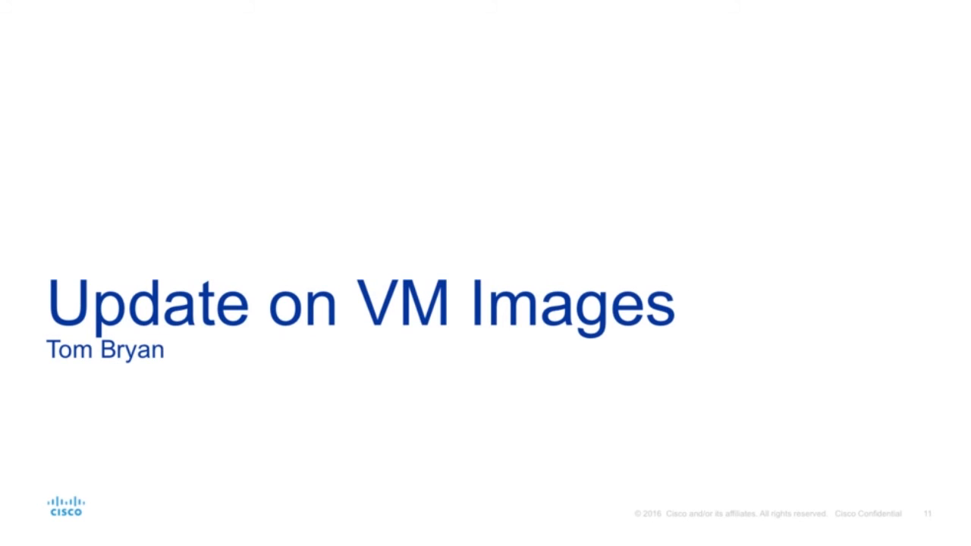